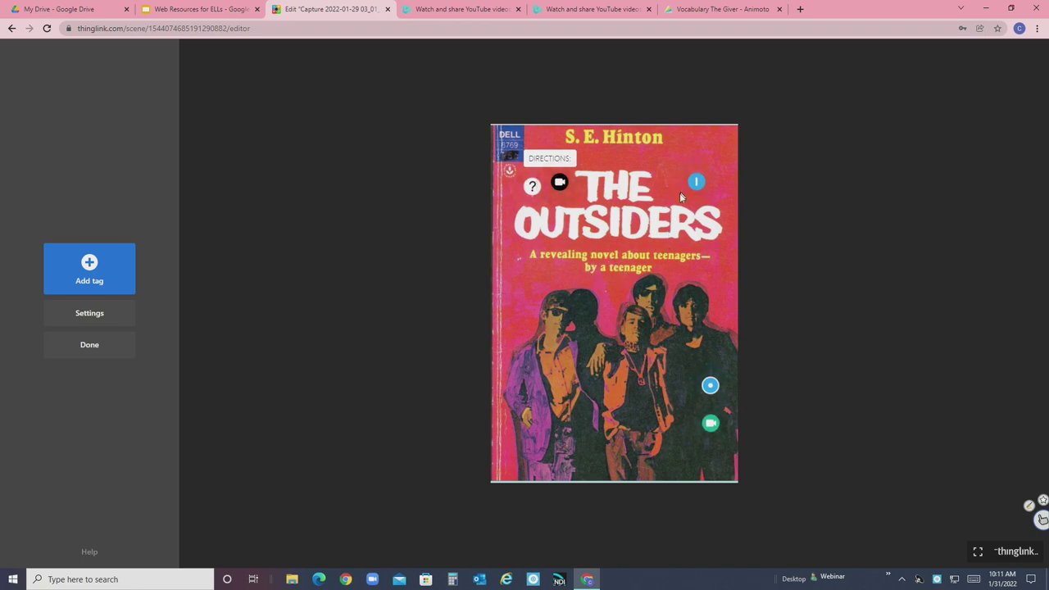
Open the question-mark tag on the book cover and launch its idiom text in the Immersive Reader
left_click(544, 162)
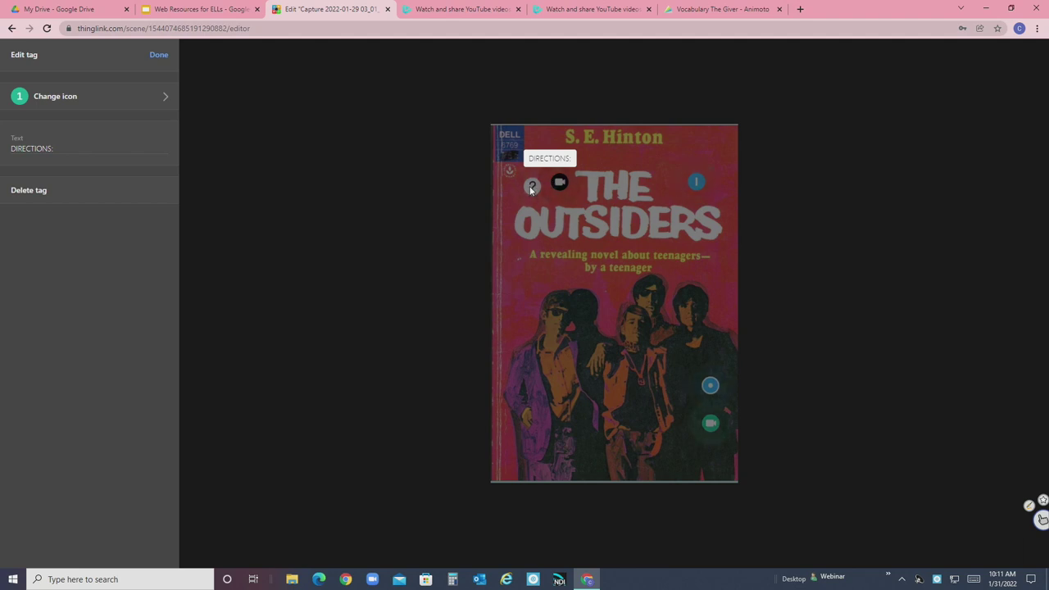
left_click(533, 188)
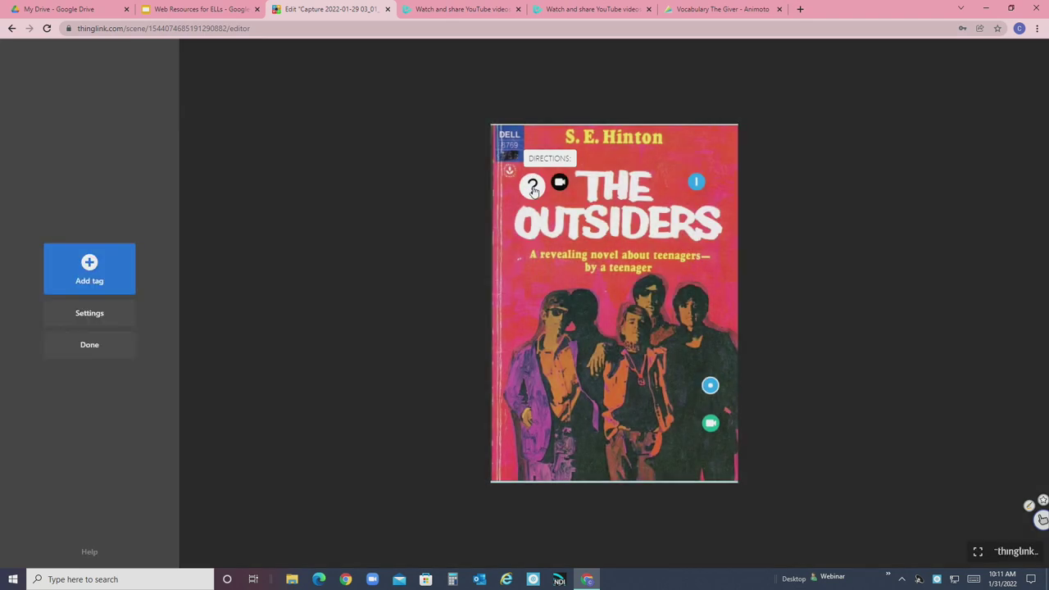
left_click(533, 189)
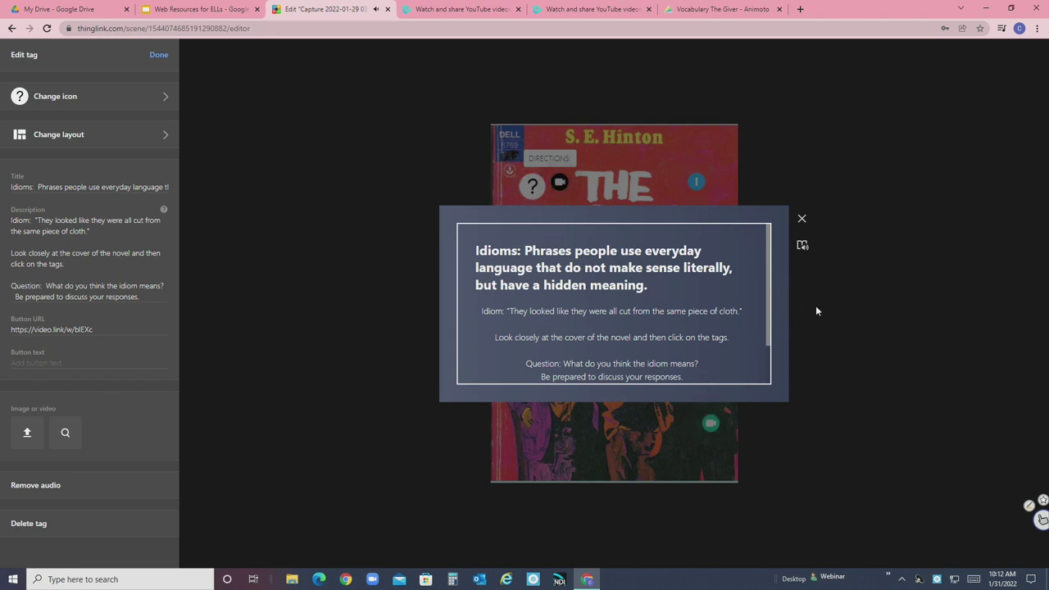
left_click(803, 250)
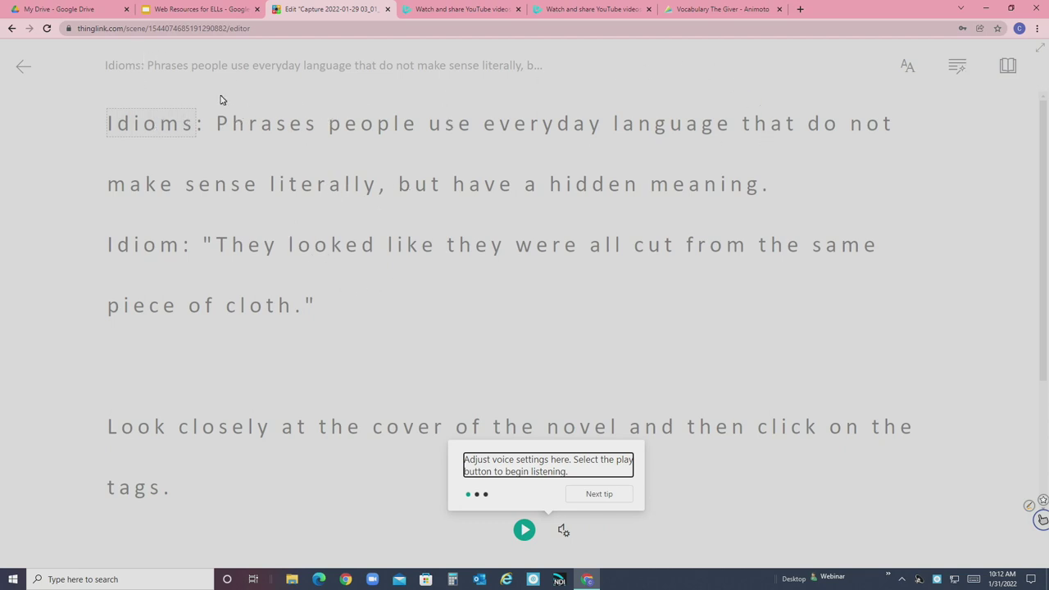
Dismiss the reader tip, play the idiom definition aloud and pause the narration after the opening sentence
left_click(172, 121)
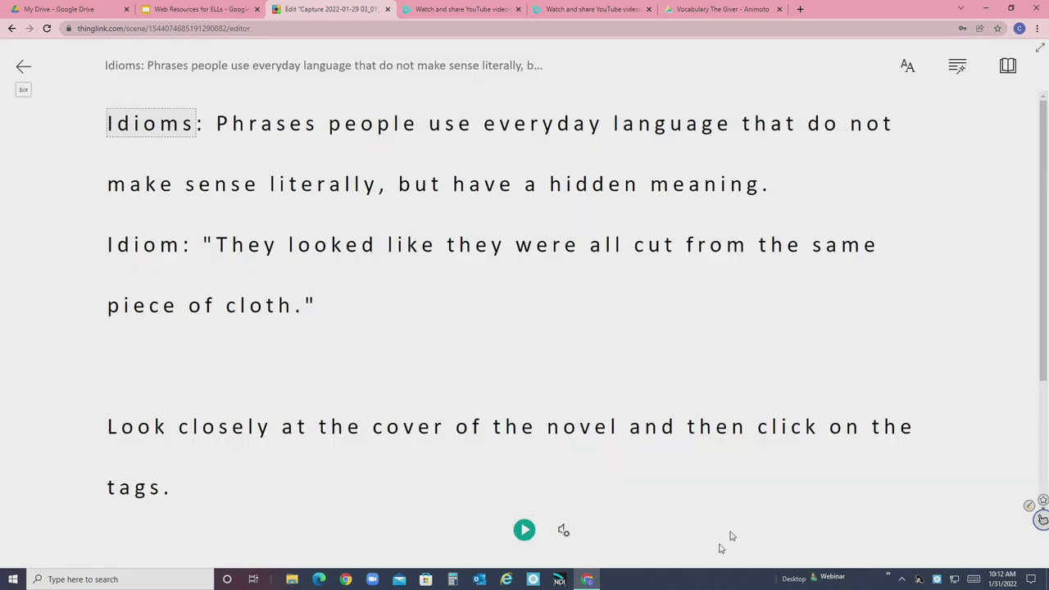
left_click(525, 531)
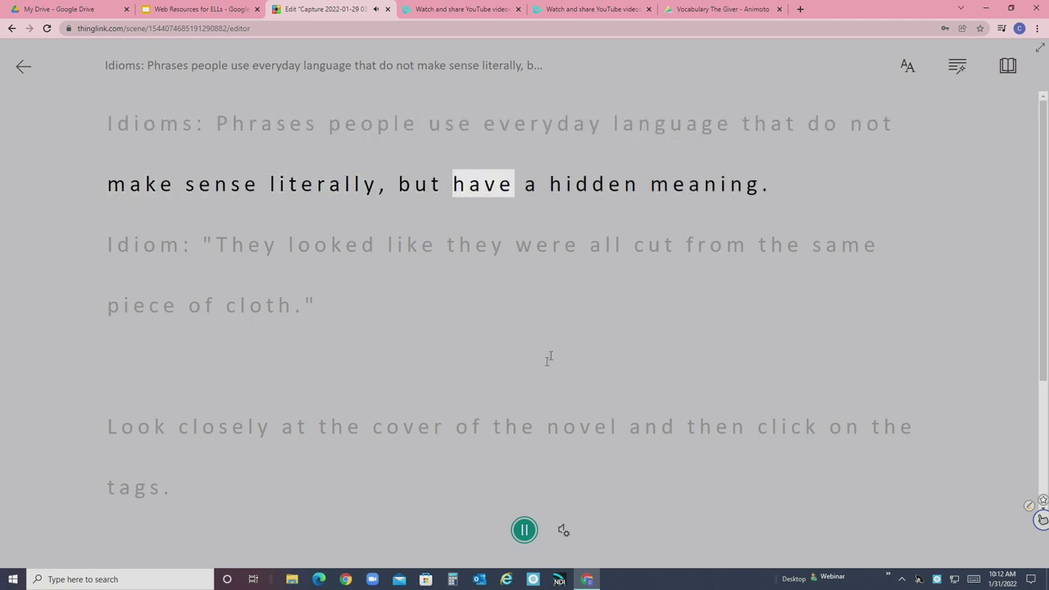
left_click(533, 539)
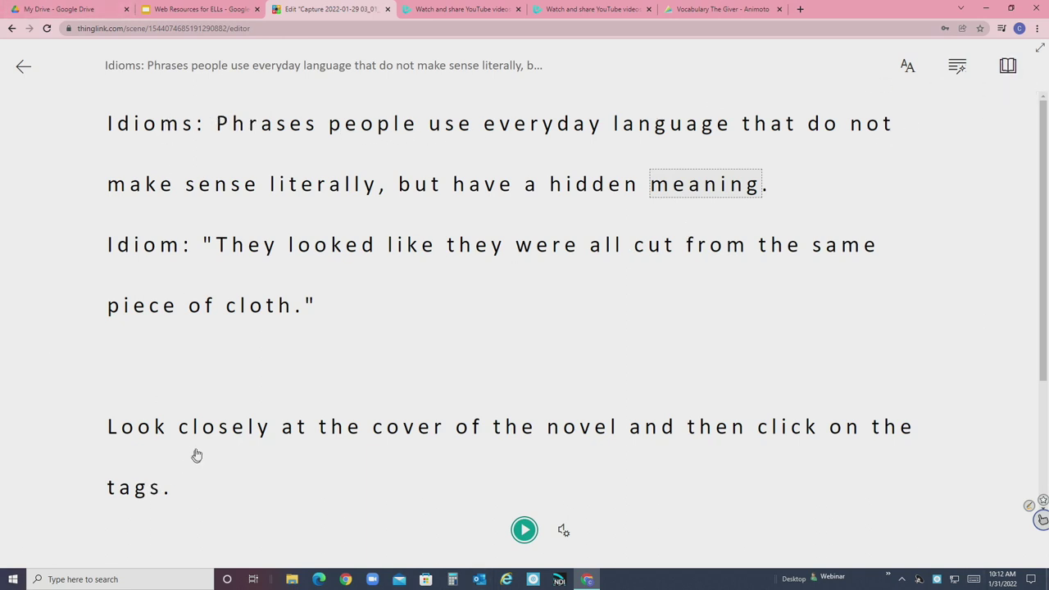
Review the reading preferences by toggling the Picture Dictionary off and on and browsing the available translation languages
left_click(1009, 69)
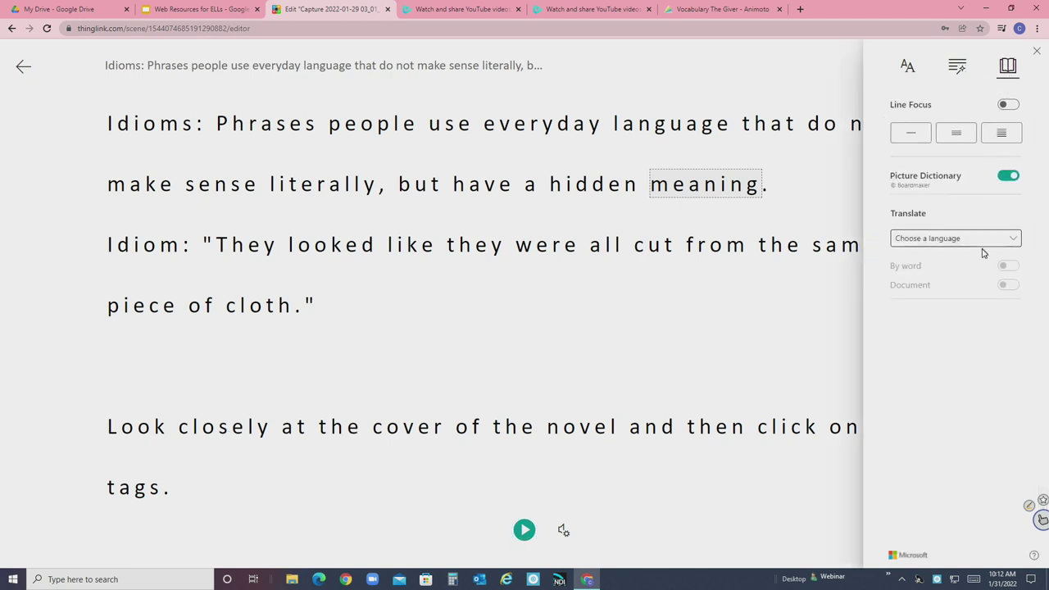
left_click(1010, 177)
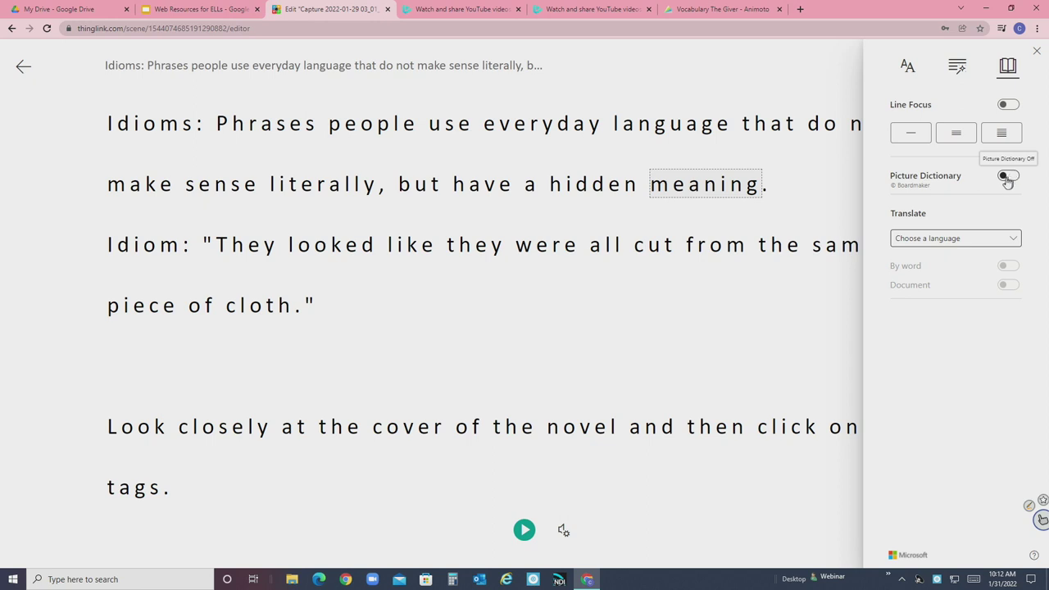
left_click(1005, 177)
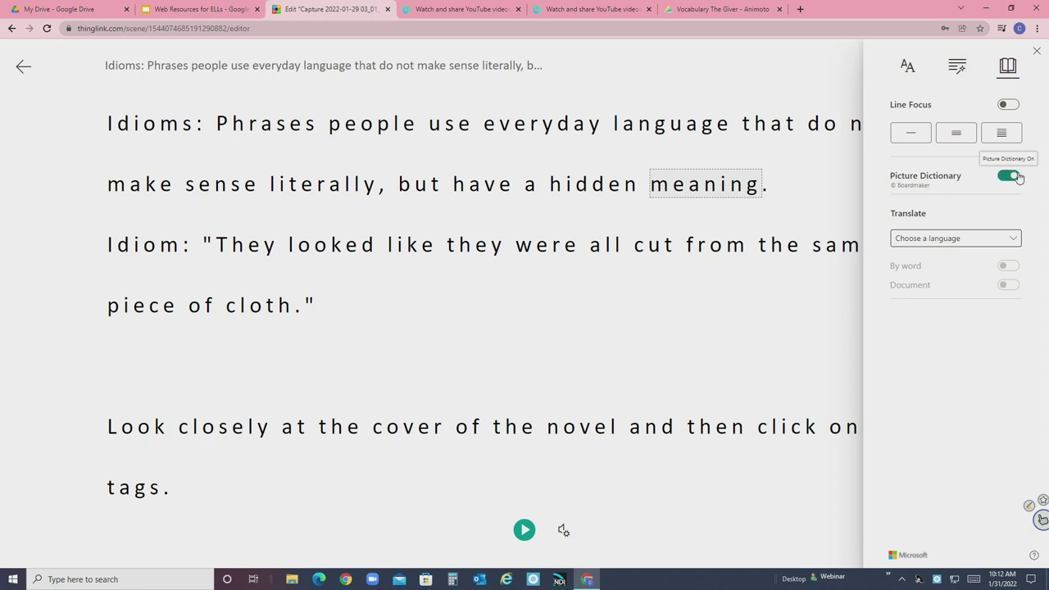
left_click(1013, 240)
scroll(988, 451, "down", 3)
scroll(992, 435, "down", 5)
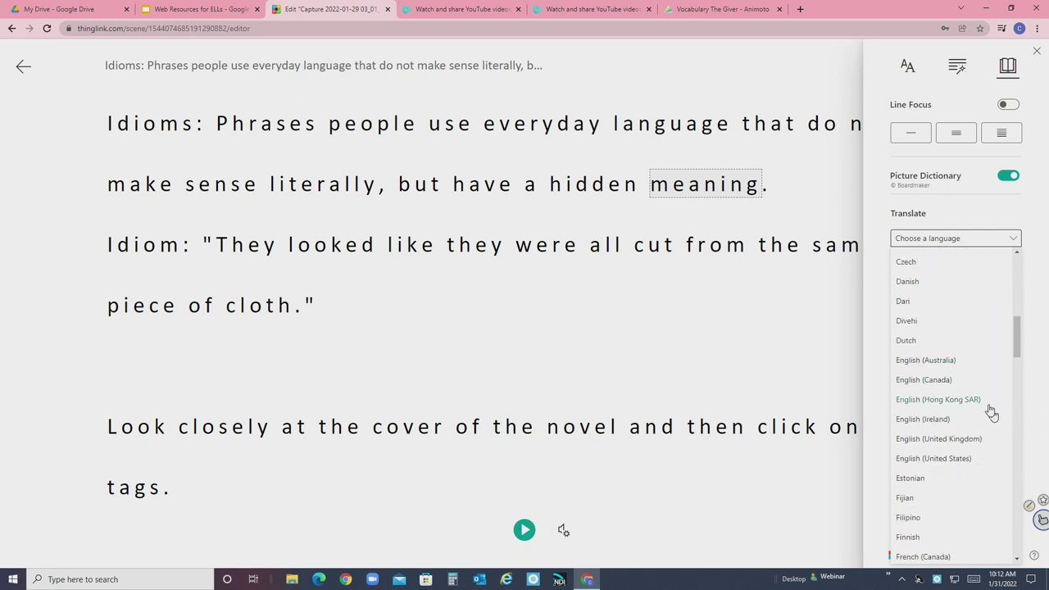
left_click(860, 376)
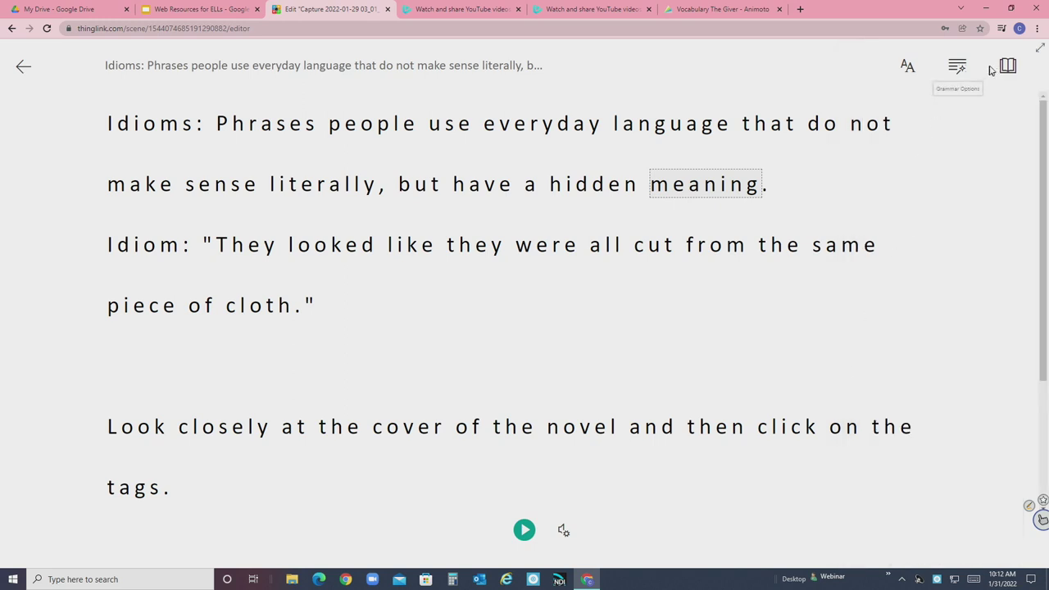
Look up the pictures for "meaning" and "looked" in the passage, listening to the pronunciation of "meaning"
left_click(704, 190)
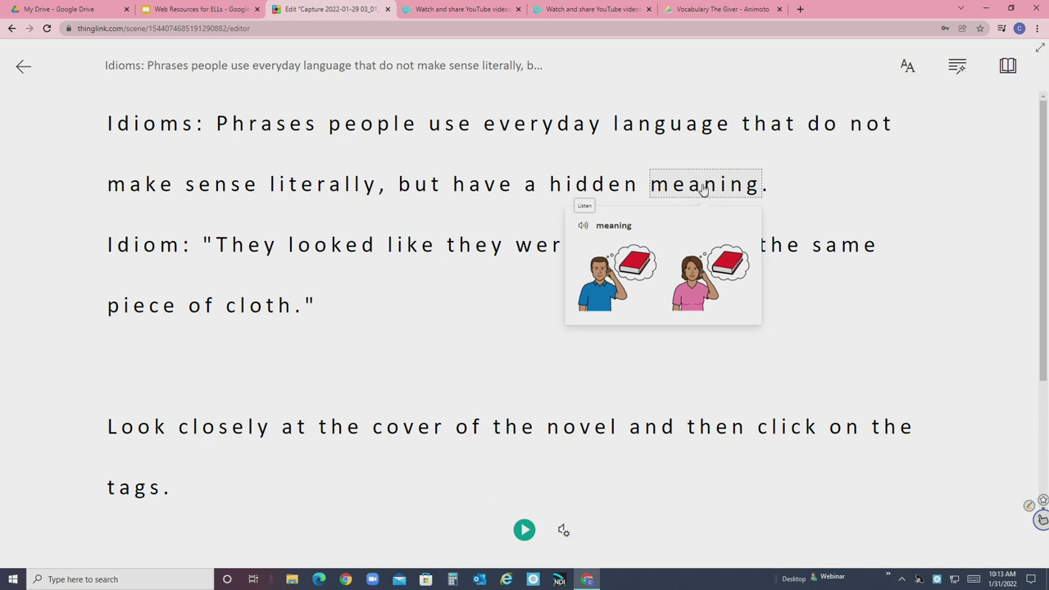
left_click(583, 232)
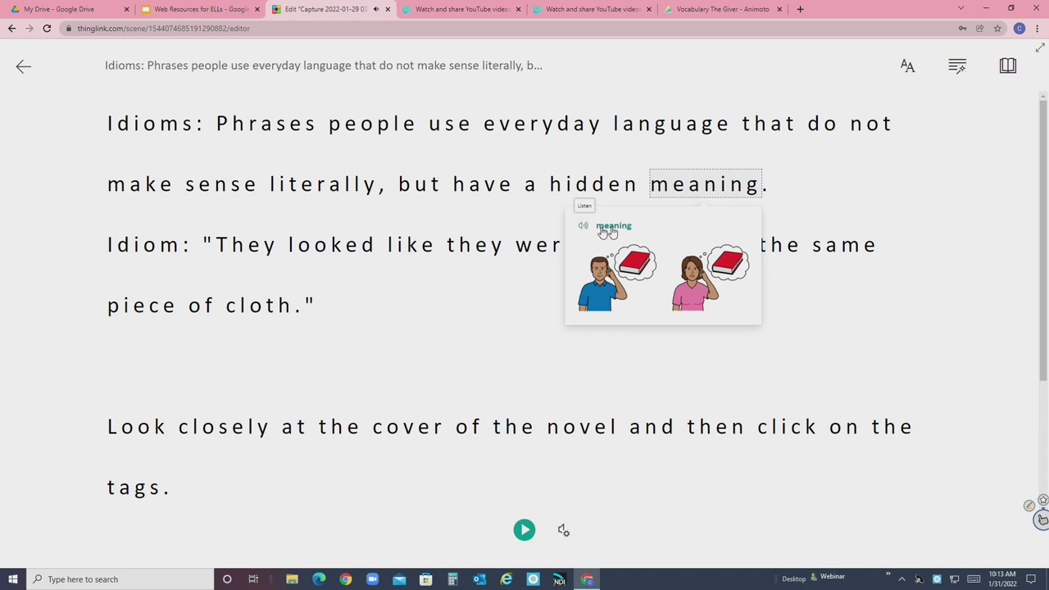
scroll(520, 364, "down", 2)
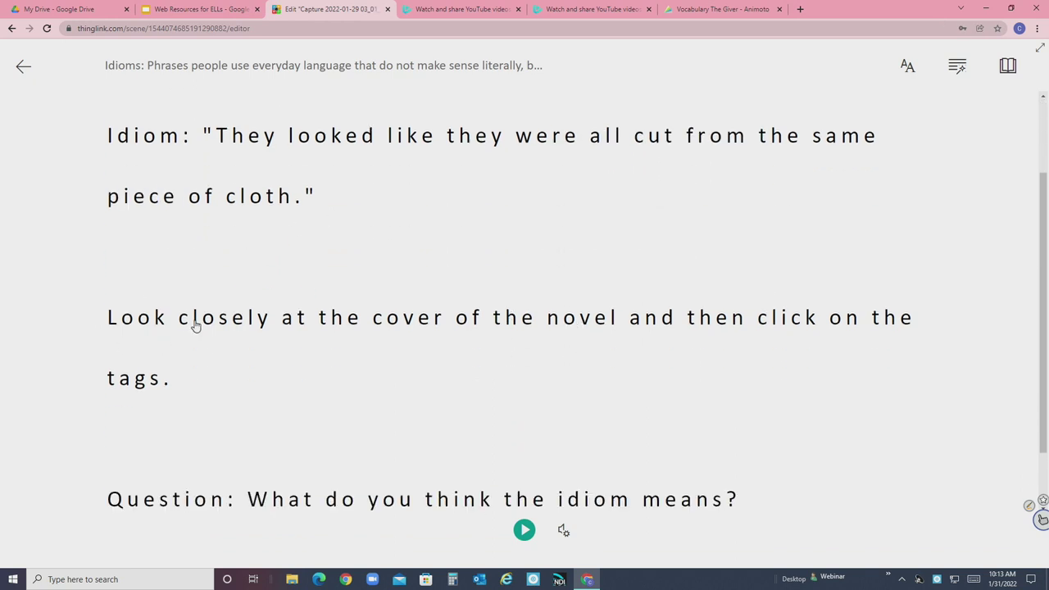
scroll(209, 354, "down", 2)
scroll(224, 309, "up", 4)
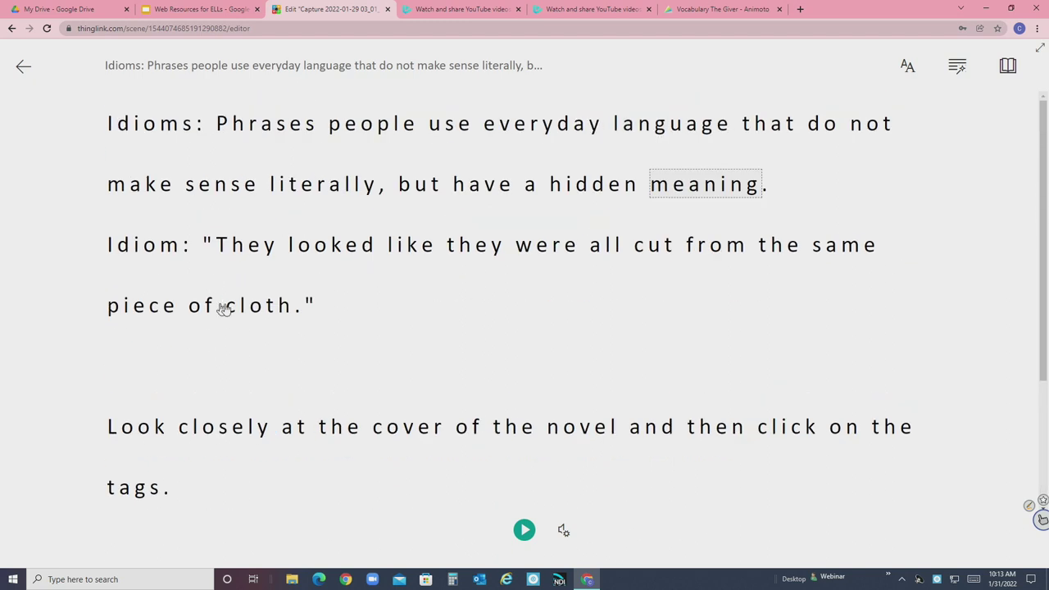
left_click(339, 247)
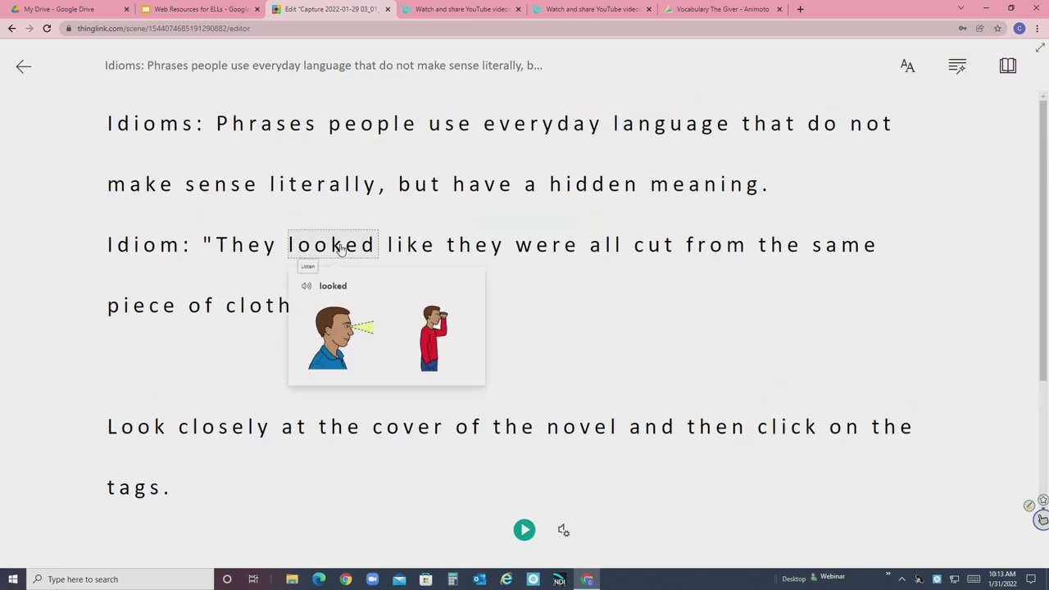
Set the reader's translation language to Spanish (Spain) with translation by word
left_click(1007, 67)
left_click(1013, 240)
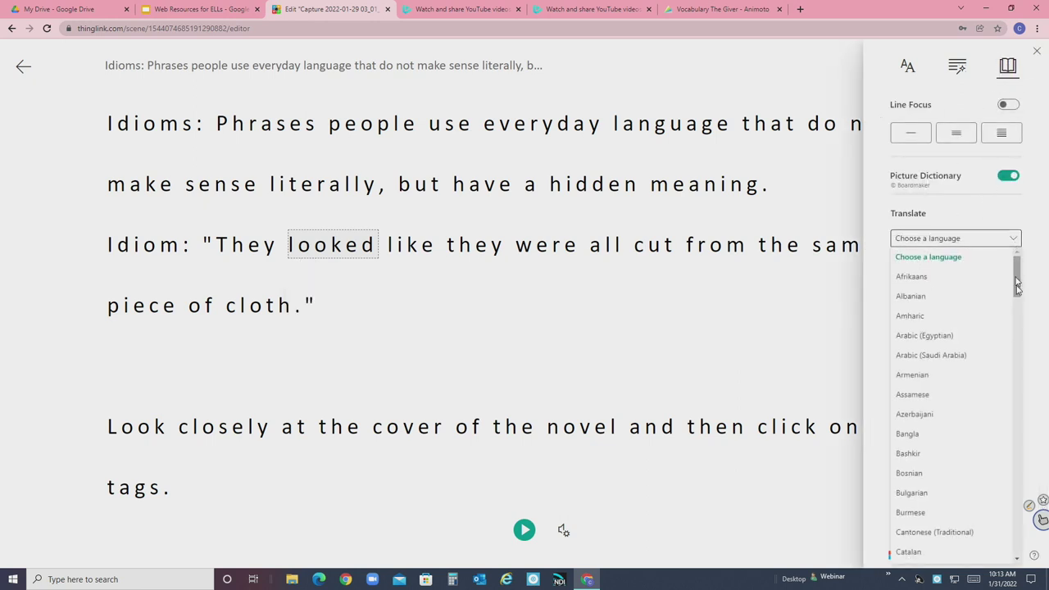
left_click_drag(1020, 292, 1026, 510)
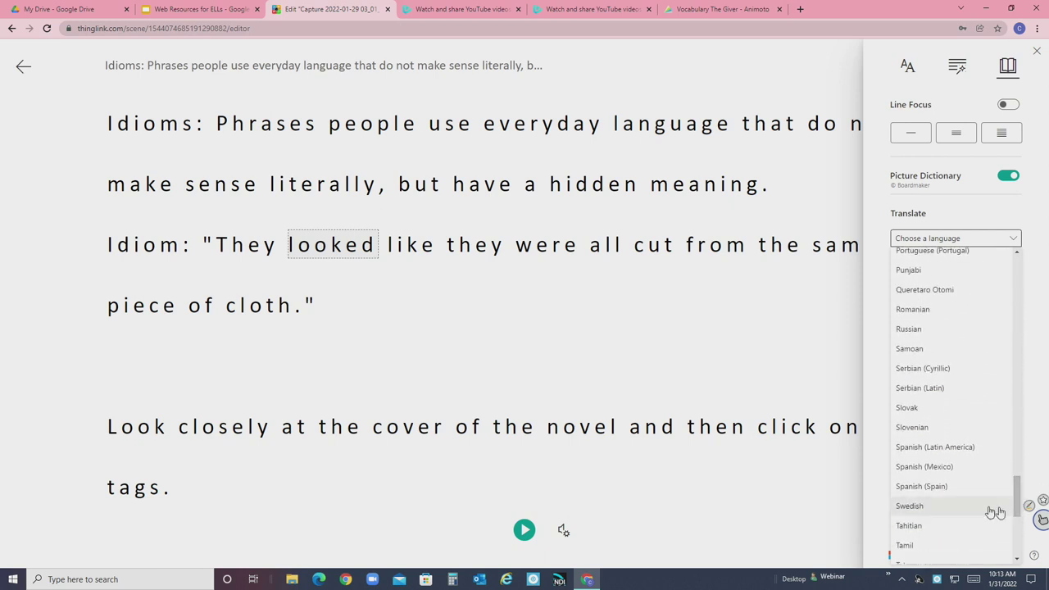
left_click(918, 489)
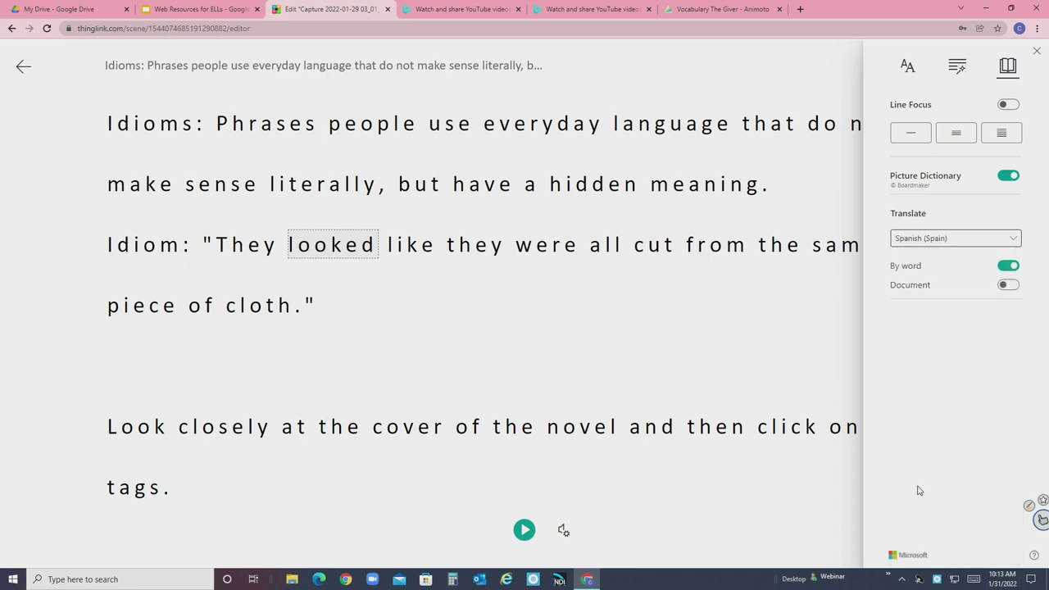
left_click(783, 299)
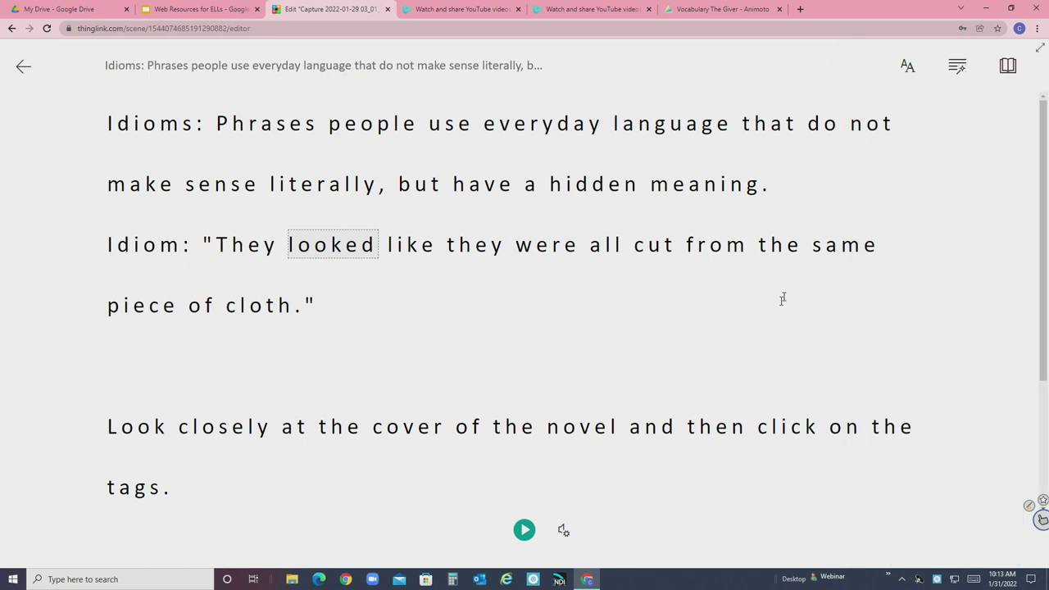
Translate the whole document into Spanish and switch it back to the original English text
left_click(1008, 65)
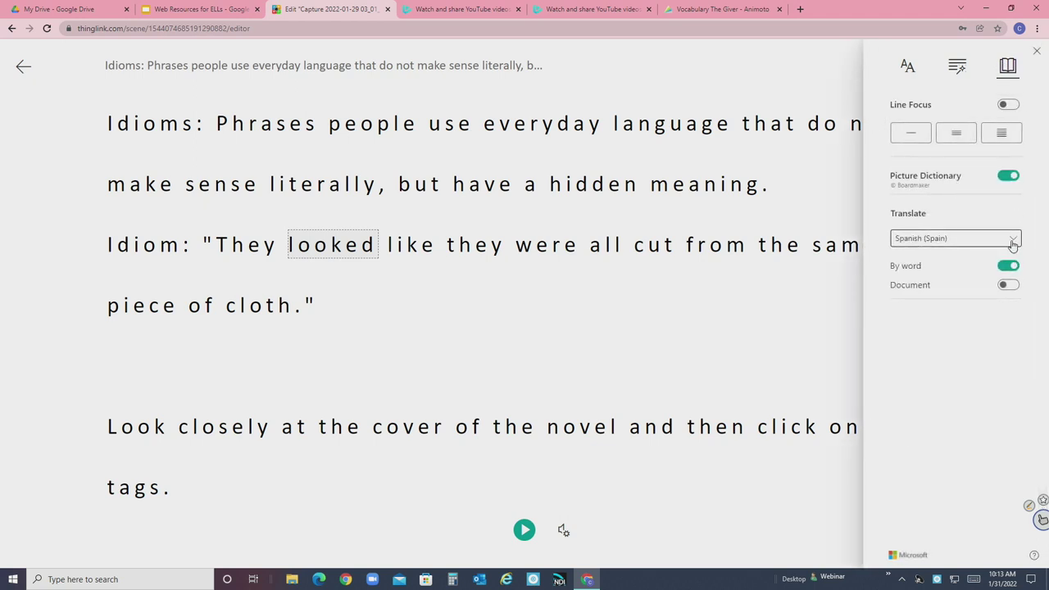
left_click(1011, 288)
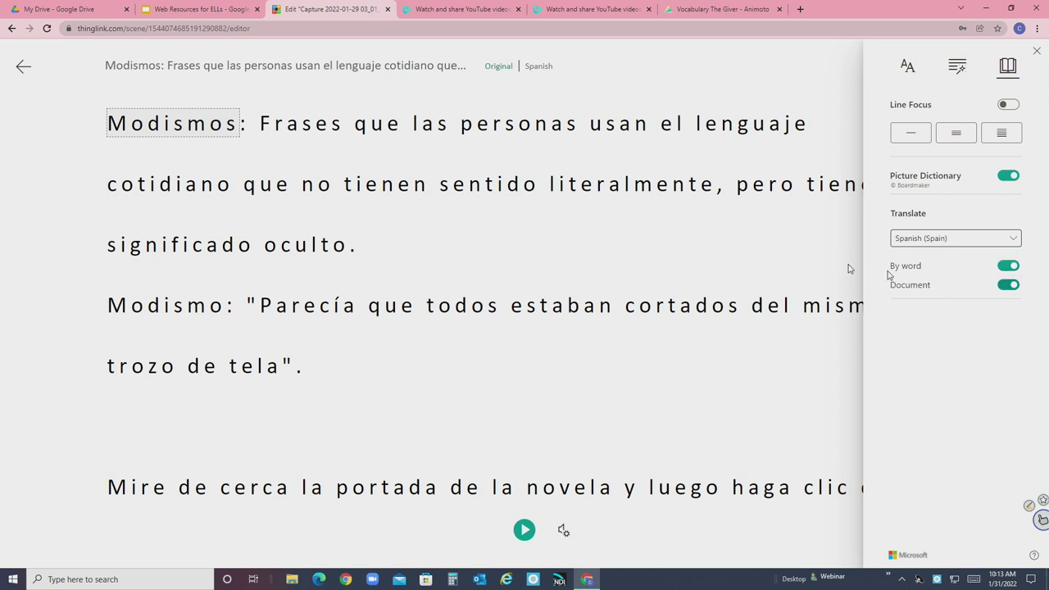
left_click(1002, 286)
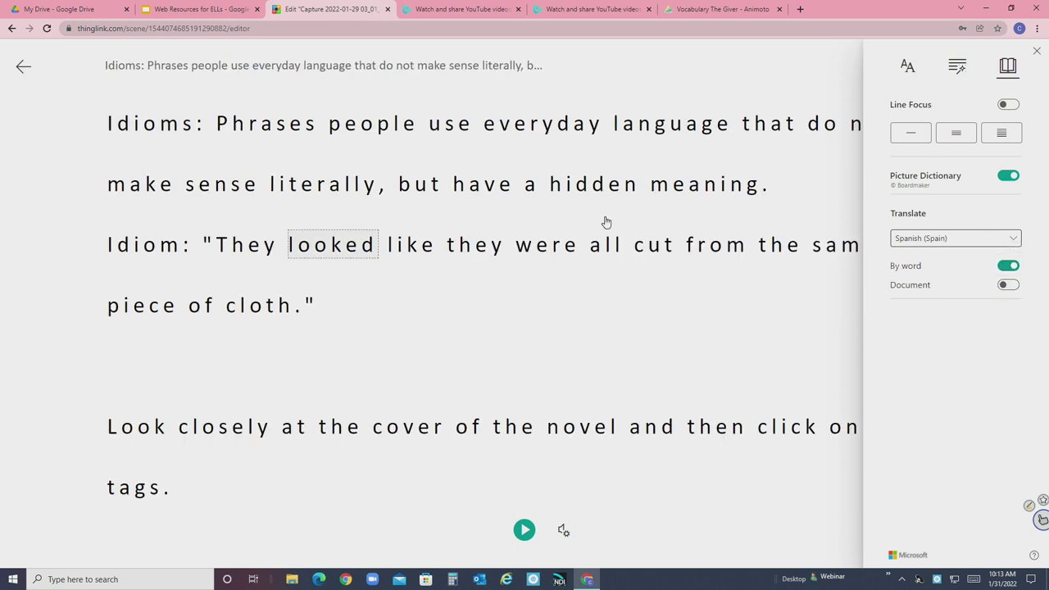
left_click(732, 75)
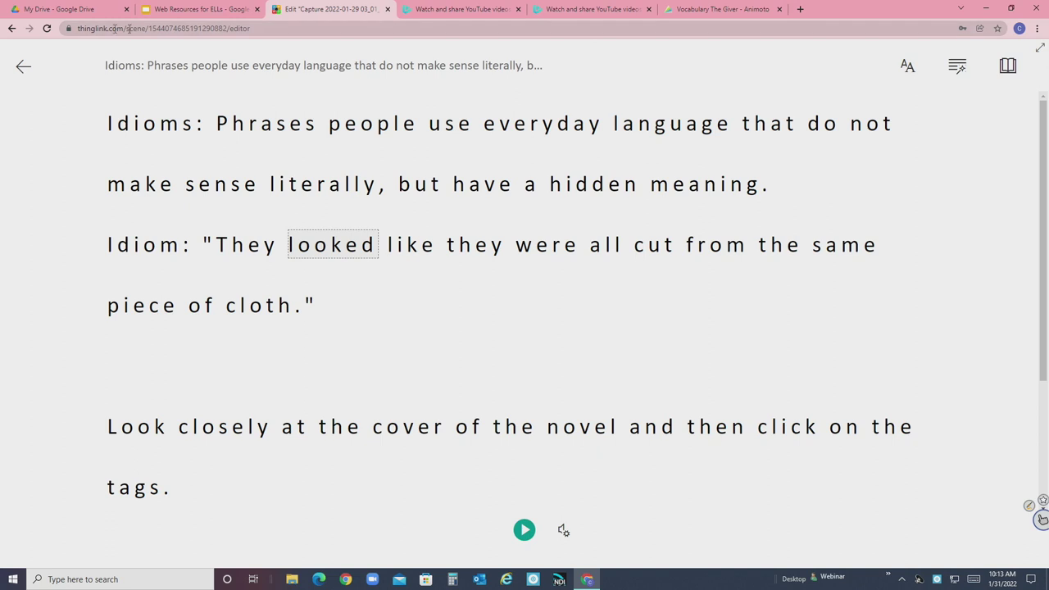
Preview the noun highlighting in the passage, turn it off and highlight the verbs instead
left_click(995, 72)
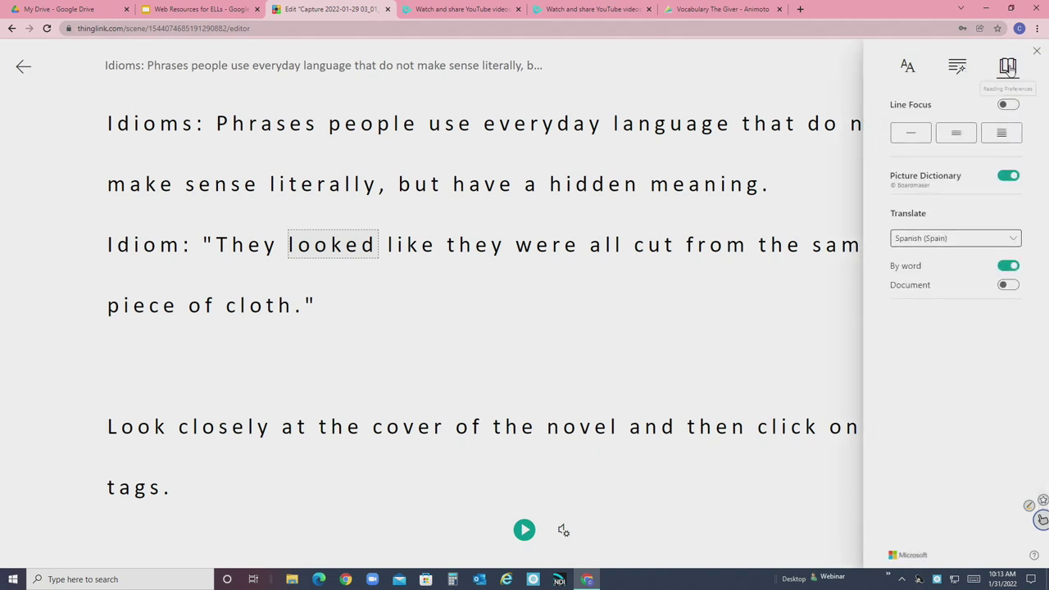
left_click(957, 67)
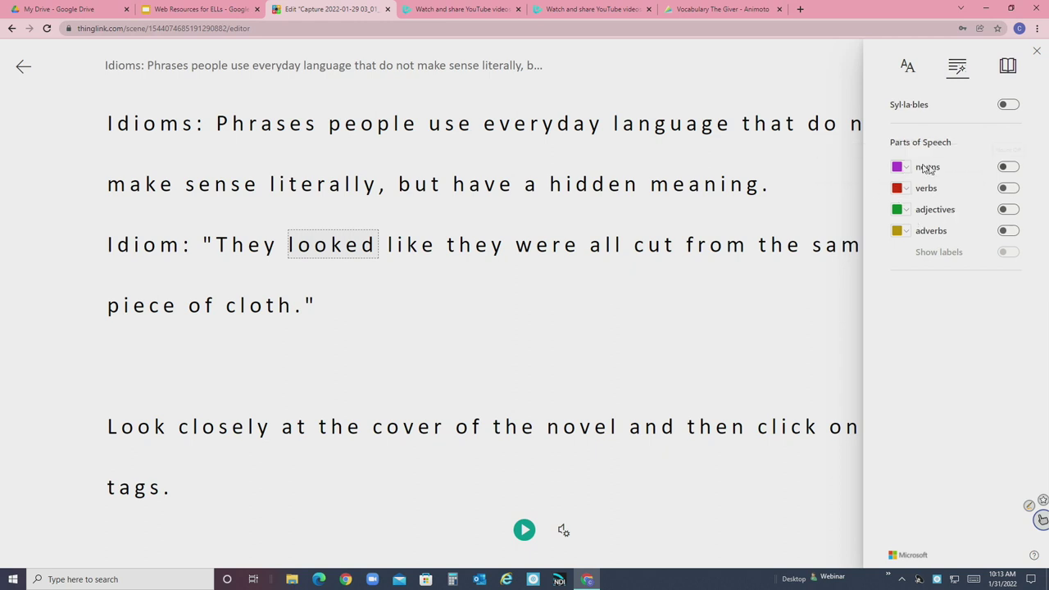
left_click(1010, 170)
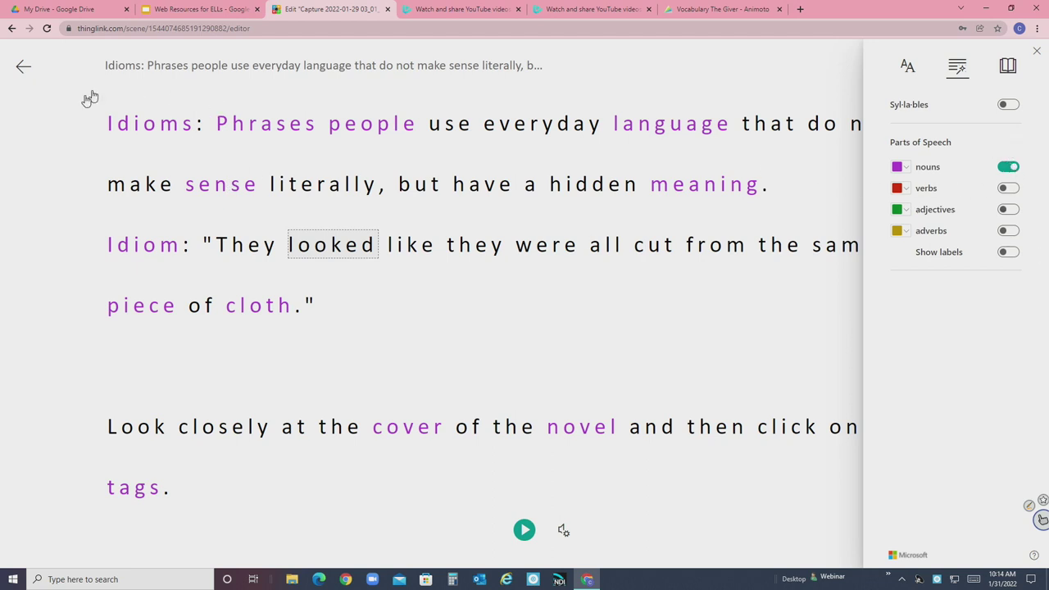
left_click(1004, 165)
left_click(1010, 188)
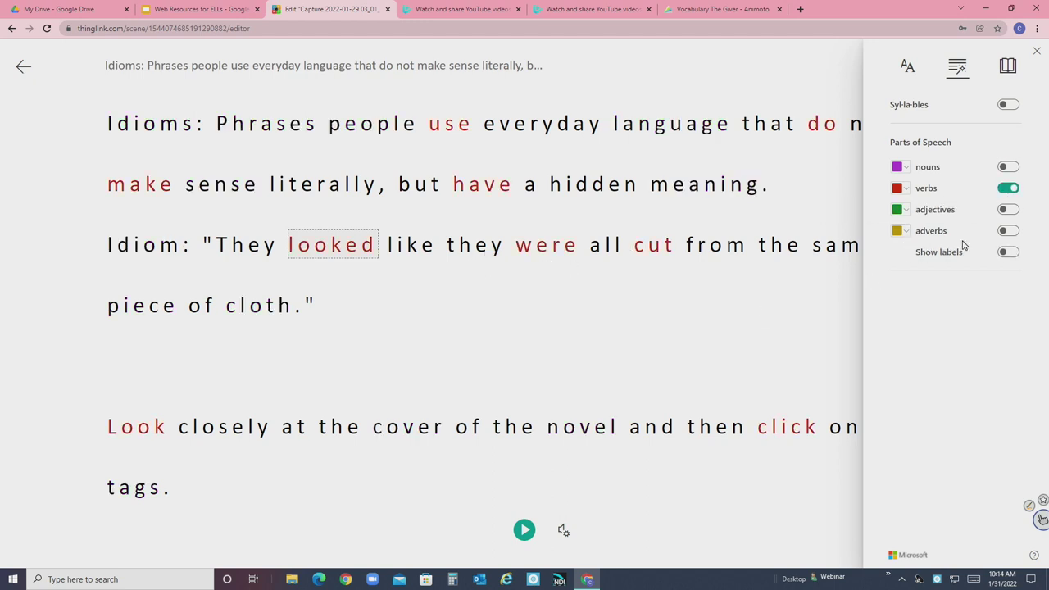
left_click(786, 91)
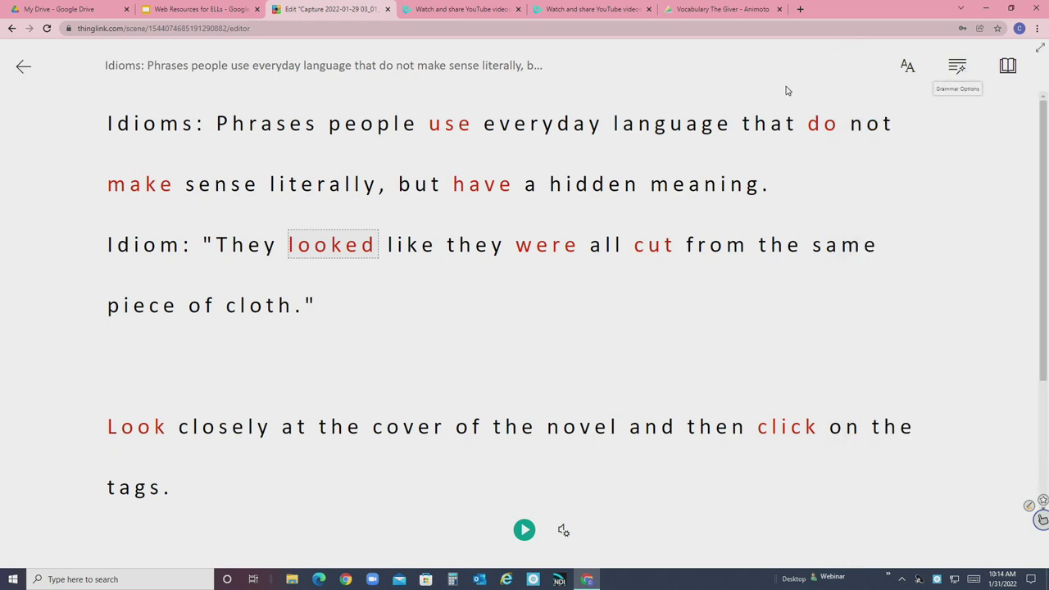
Turn on syllable breaks for the passage, and exit the reader and idiom tag to return to the tagged book cover
left_click(957, 73)
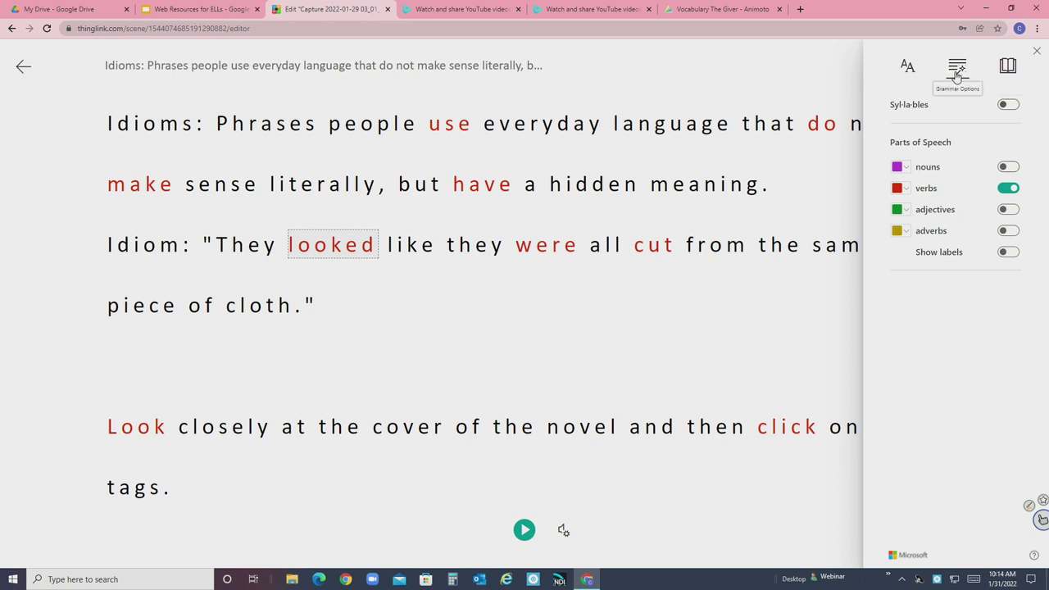
left_click(1011, 106)
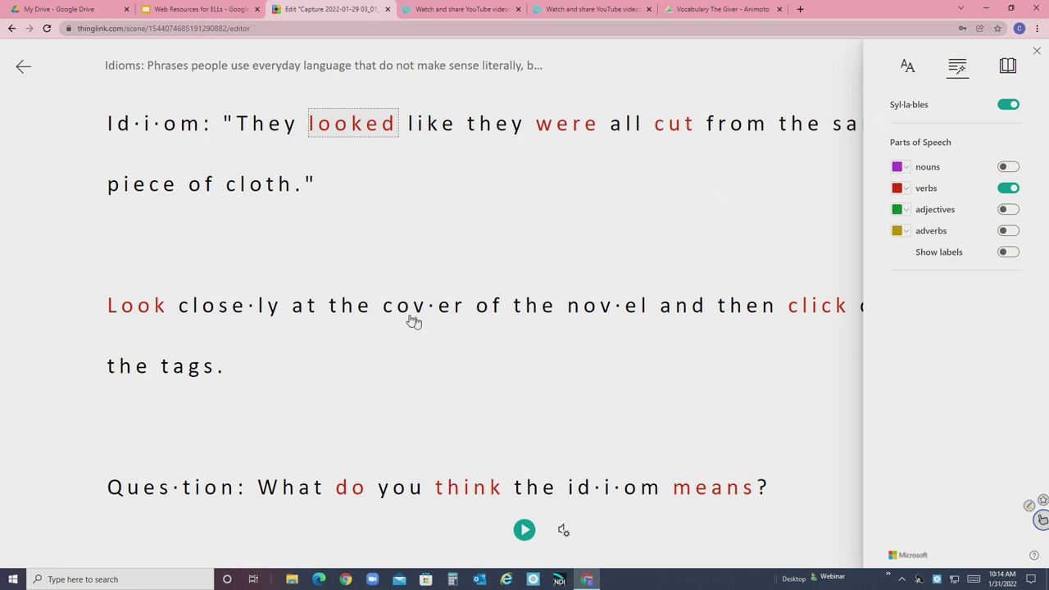
left_click(1037, 50)
scroll(574, 172, "up", 2)
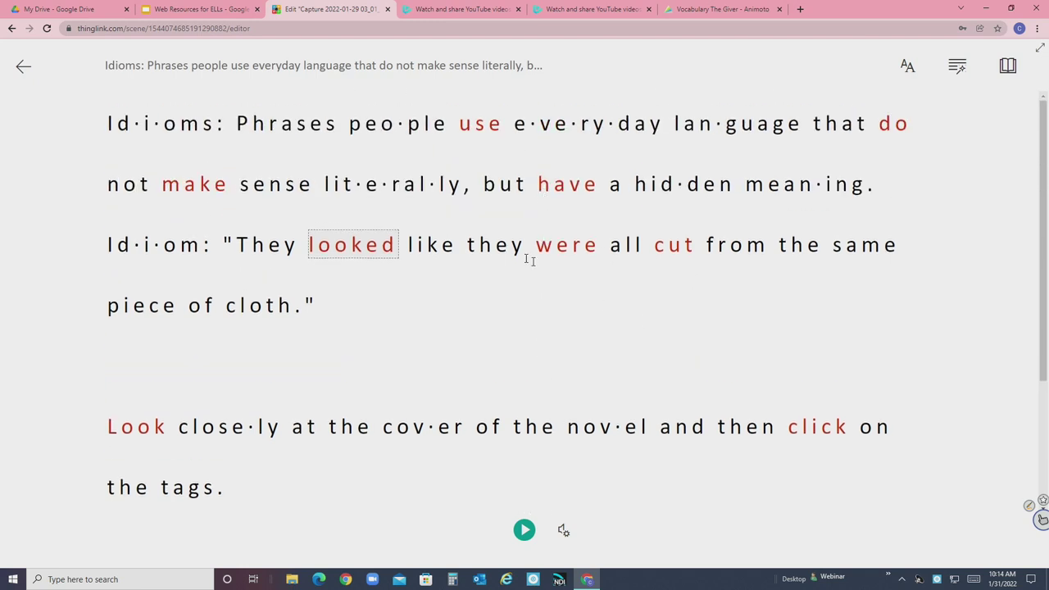
left_click(22, 67)
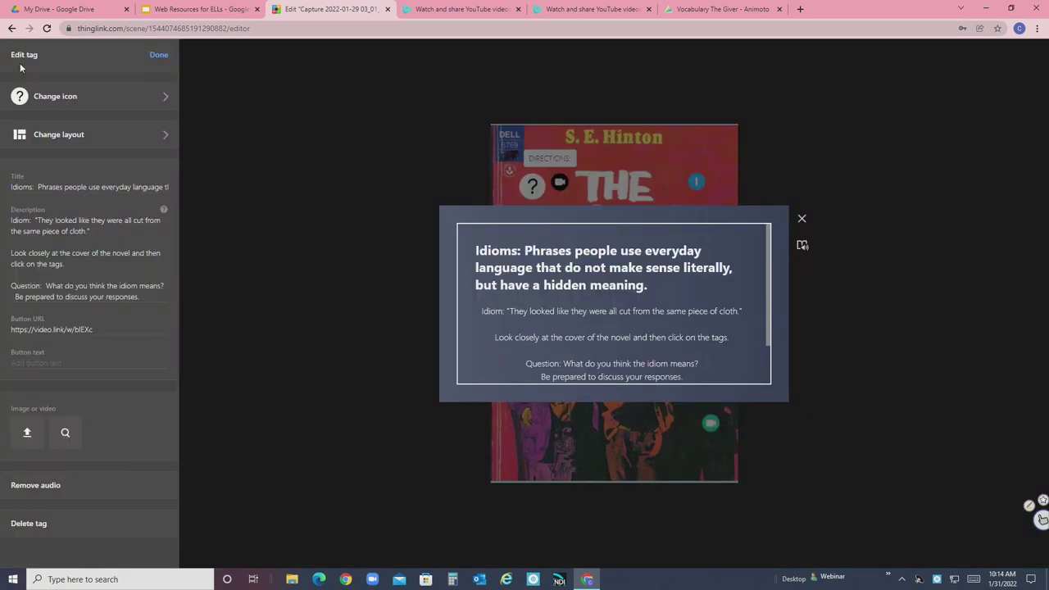
left_click(803, 221)
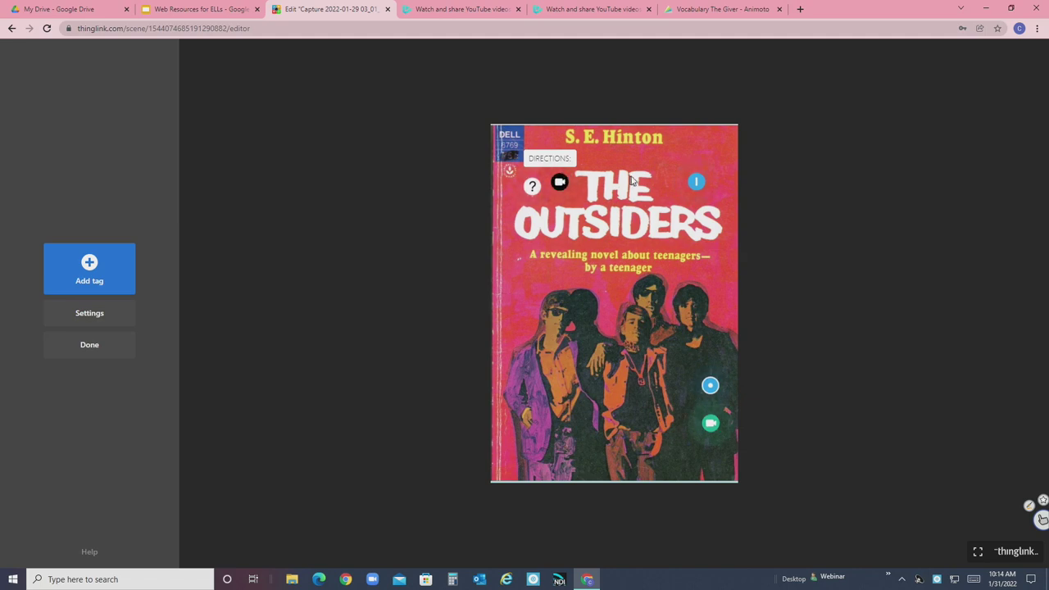
View the idioms definition label on the book cover, close it, and open the Cloth vocabulary tag
left_click(695, 185)
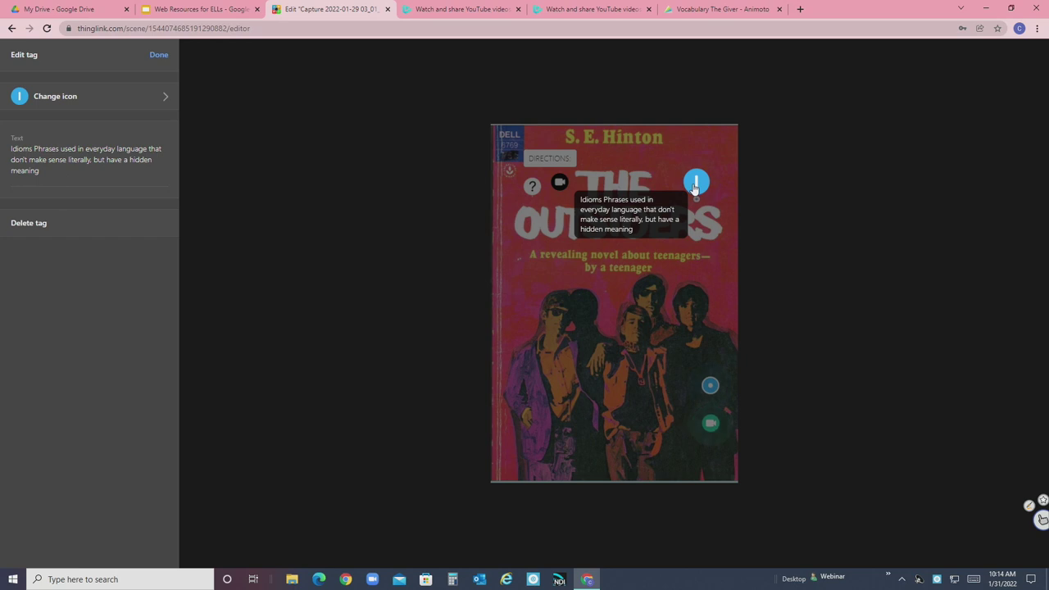
left_click(713, 391)
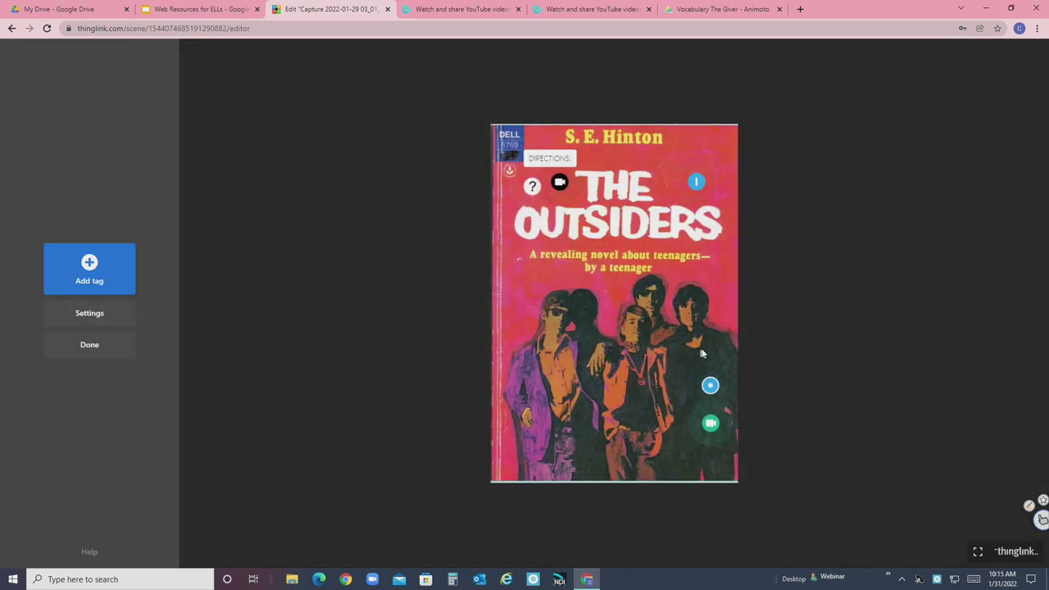
left_click(711, 390)
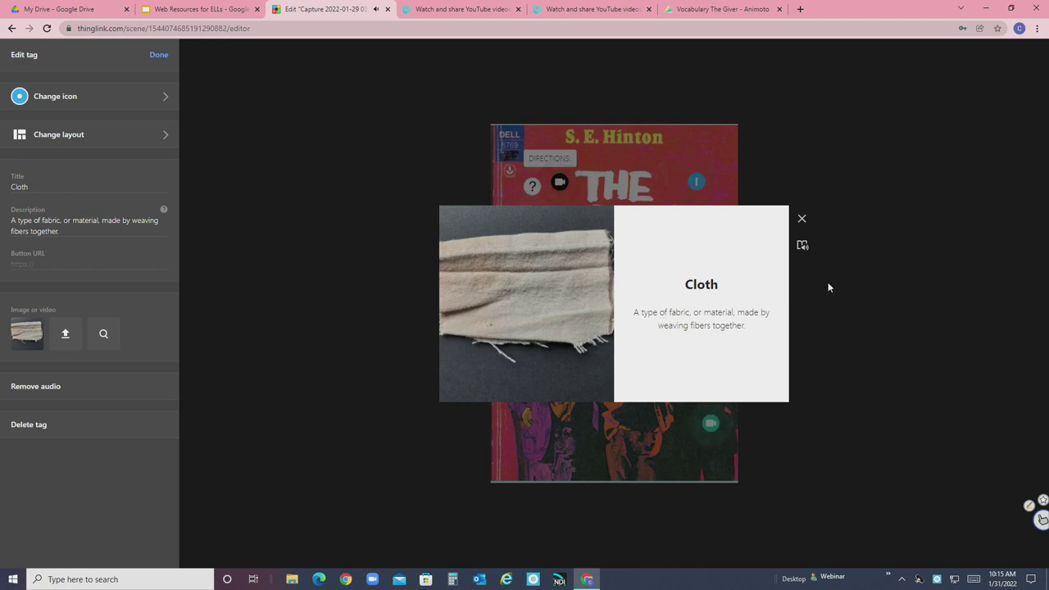
Play the Cloth definition aloud in Immersive Reader, and exit the reader and tag to return to the book cover
left_click(803, 246)
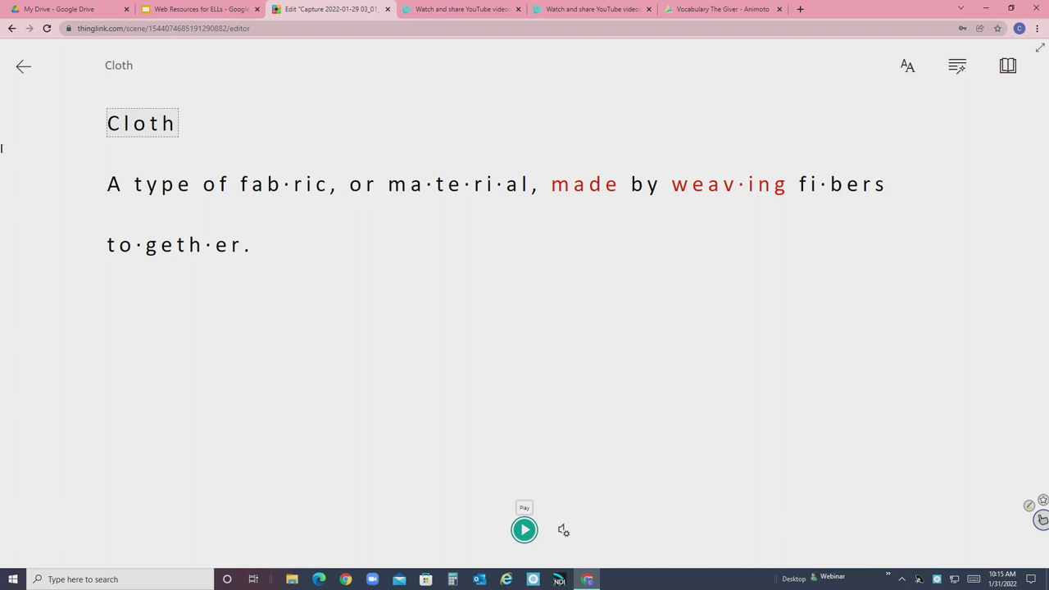
left_click(525, 530)
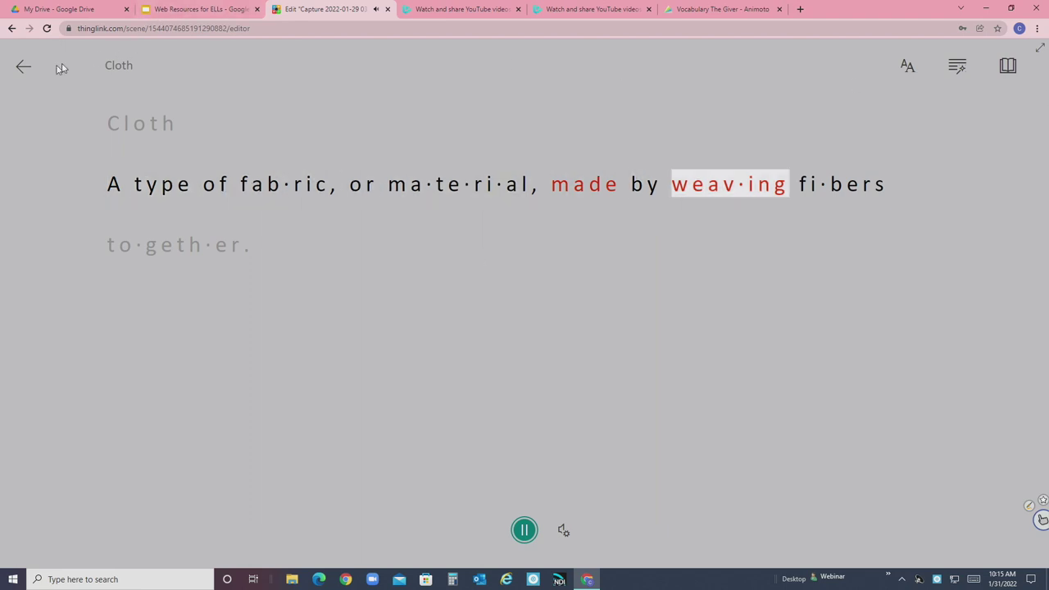
left_click(22, 71)
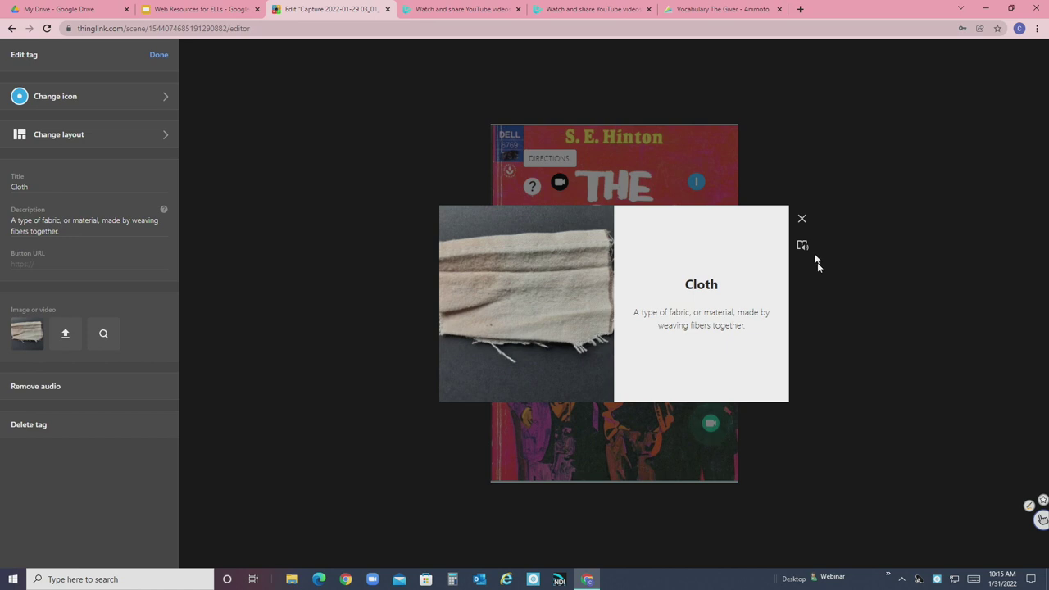
left_click(803, 218)
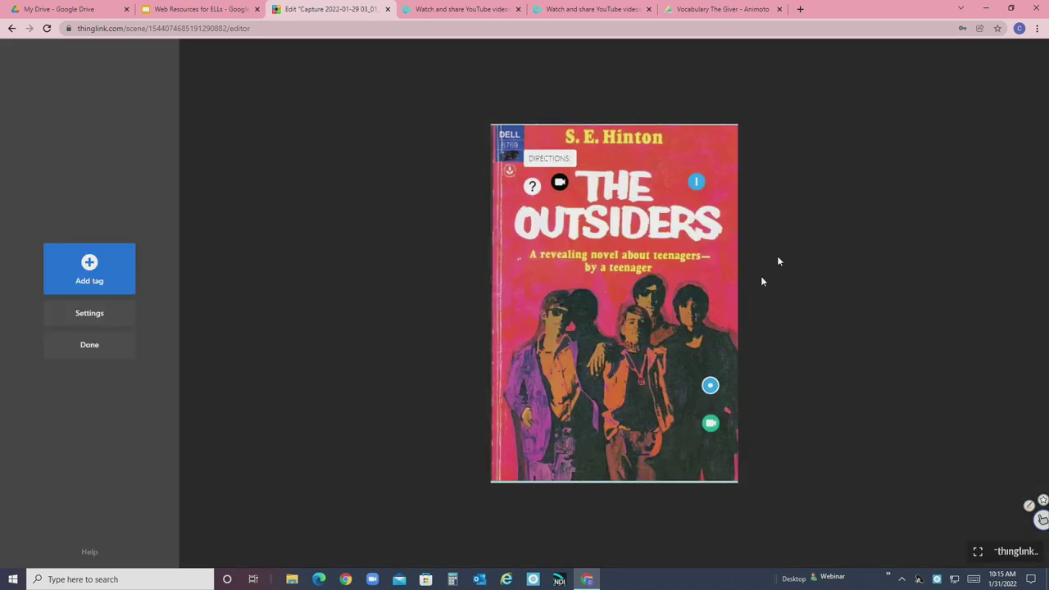
Play the "How It's Made Fabrics" video from the green video tag and close it
left_click(712, 424)
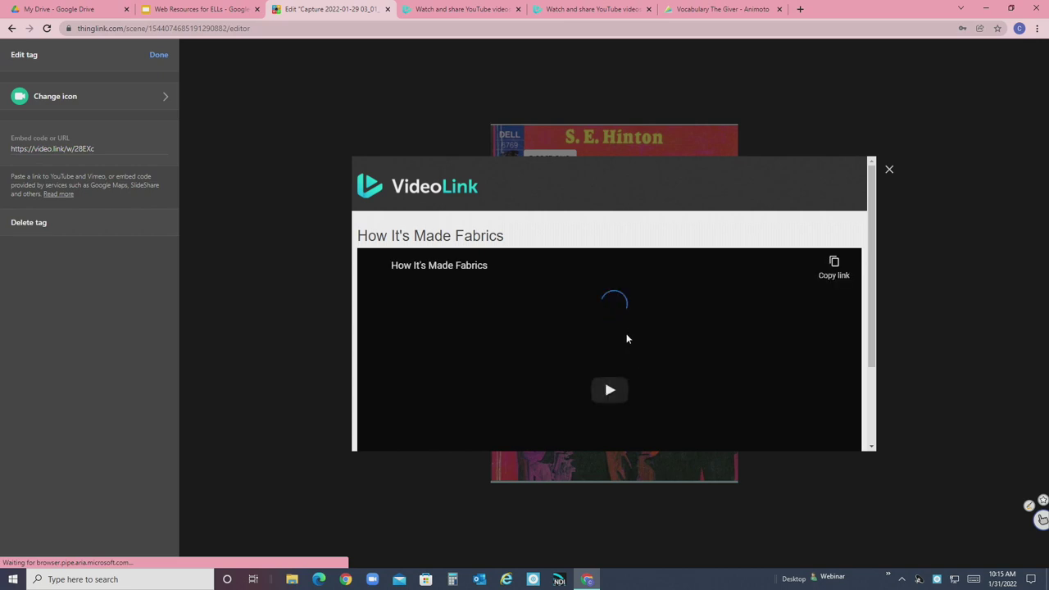
left_click(611, 389)
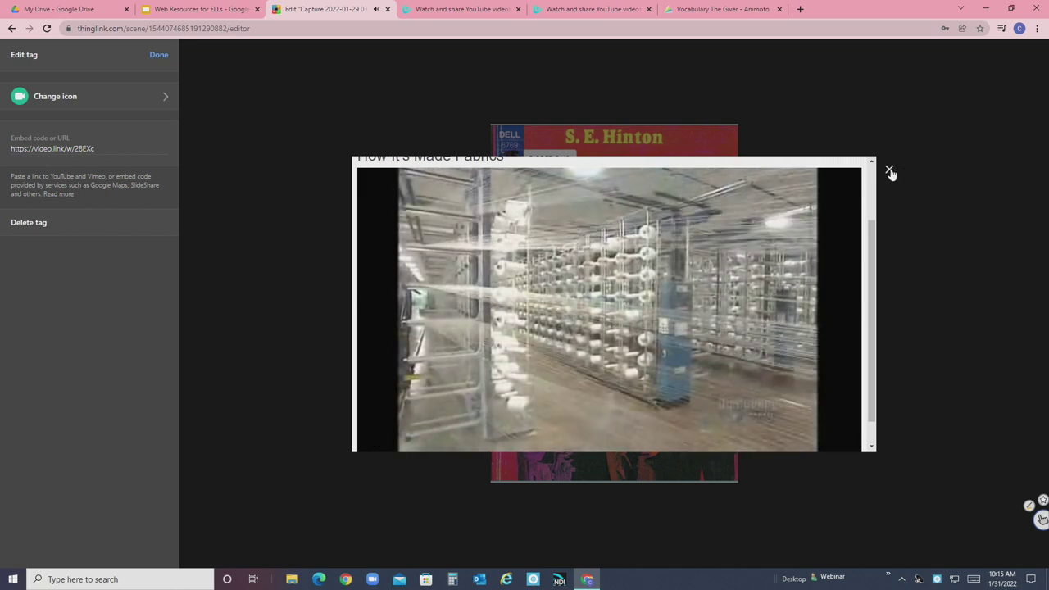
left_click(890, 171)
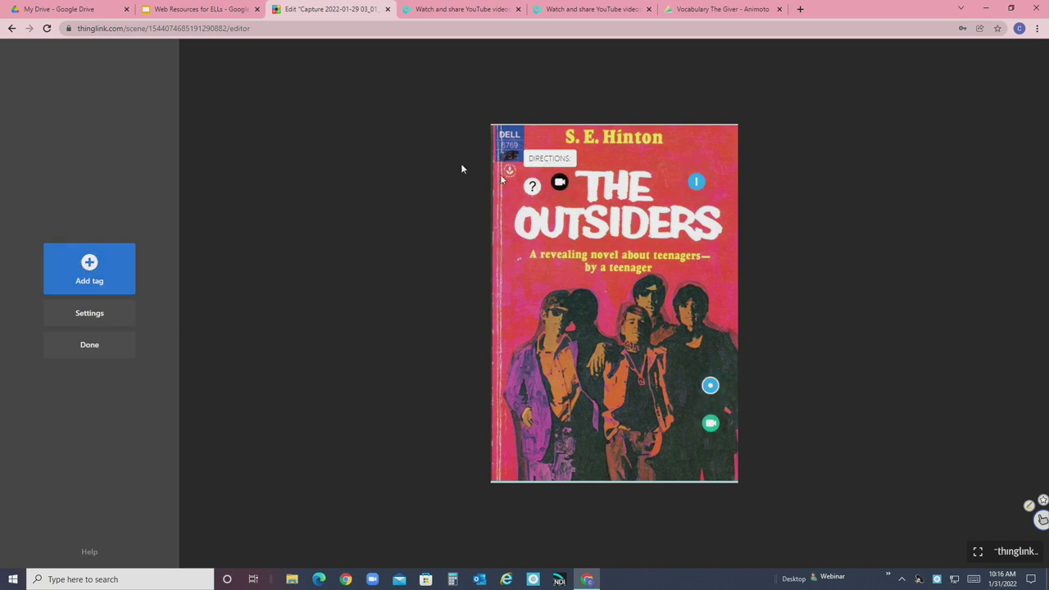
Add a text label tag reading "Idiom" to the book cover
left_click(90, 271)
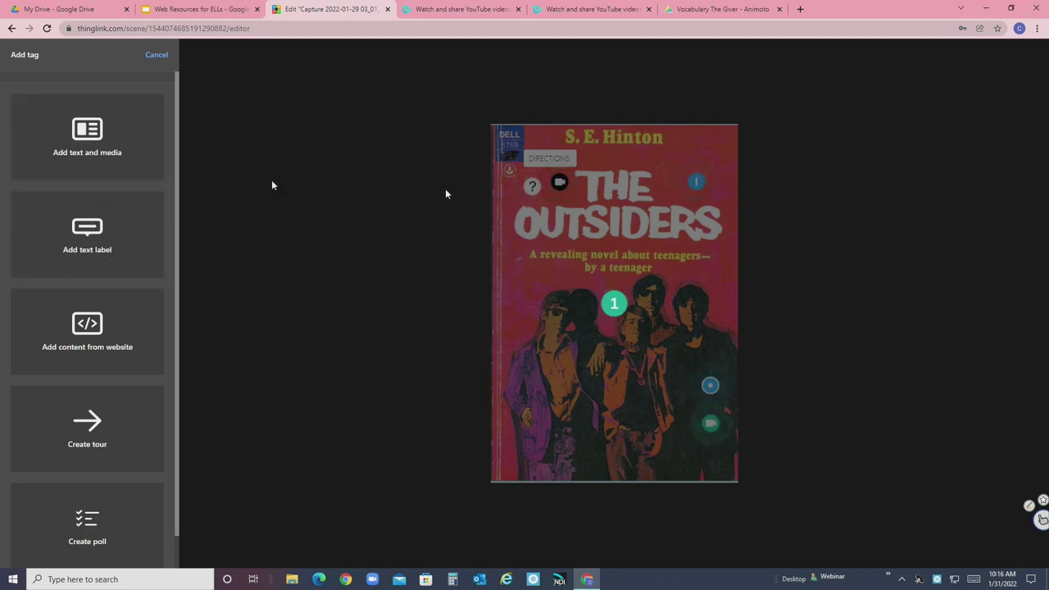
left_click(86, 231)
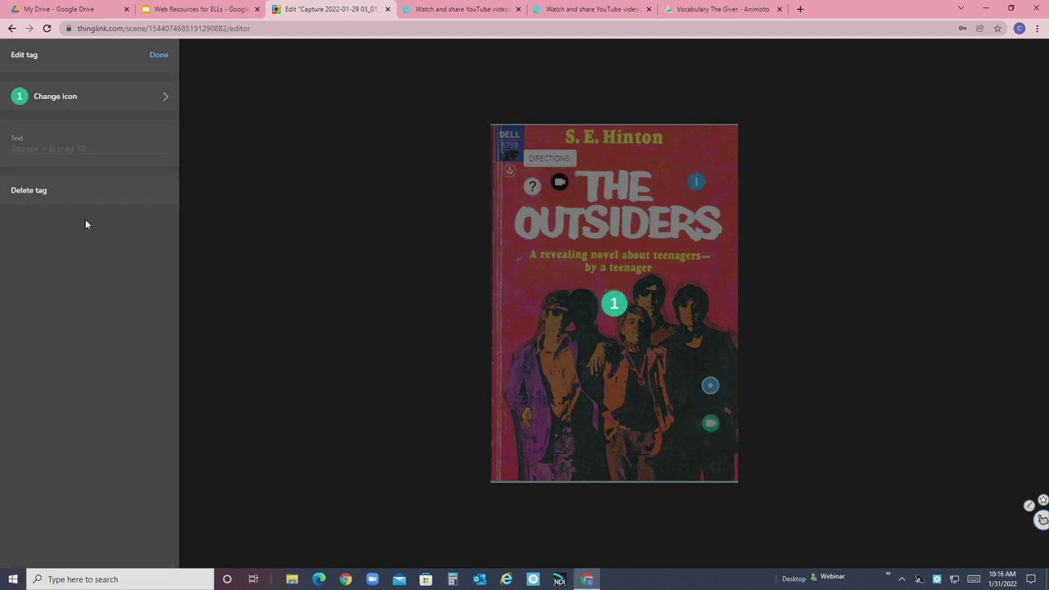
left_click(45, 145)
type("Idiom")
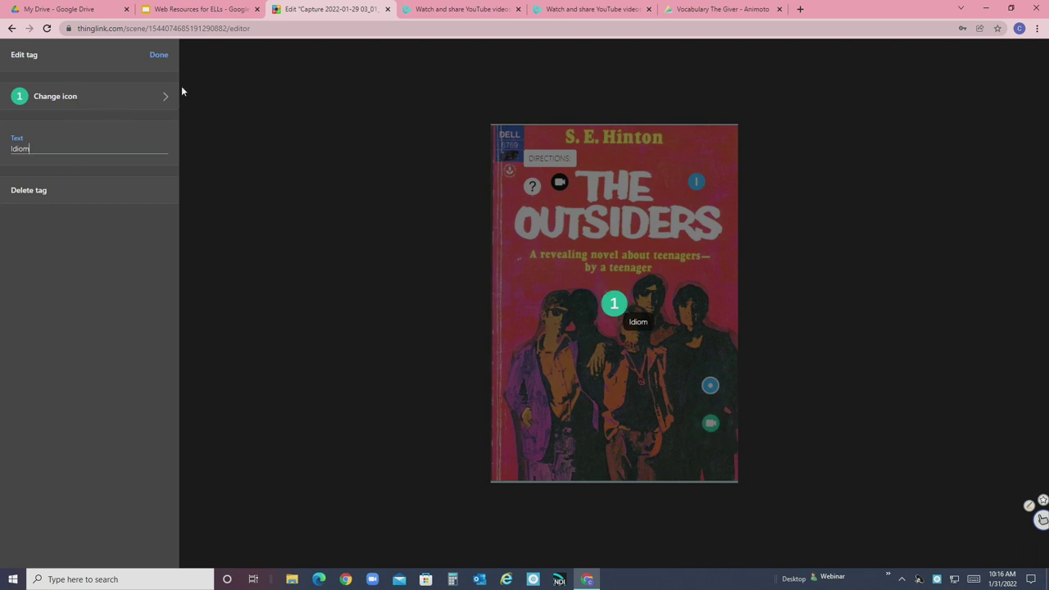
left_click(160, 56)
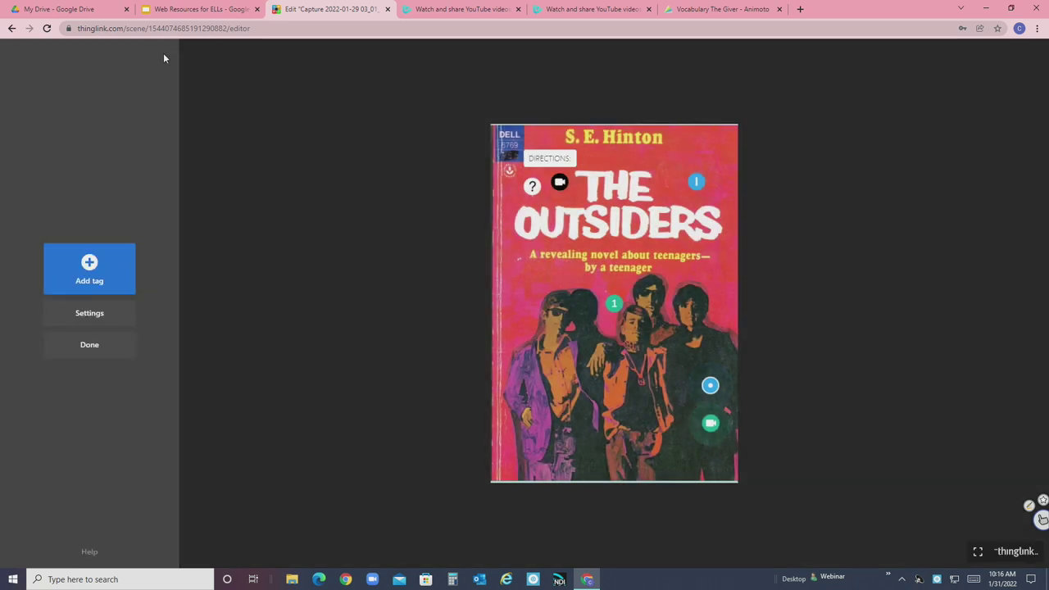
Change the Idiom tag's icon to the orange shield with a star
left_click(615, 306)
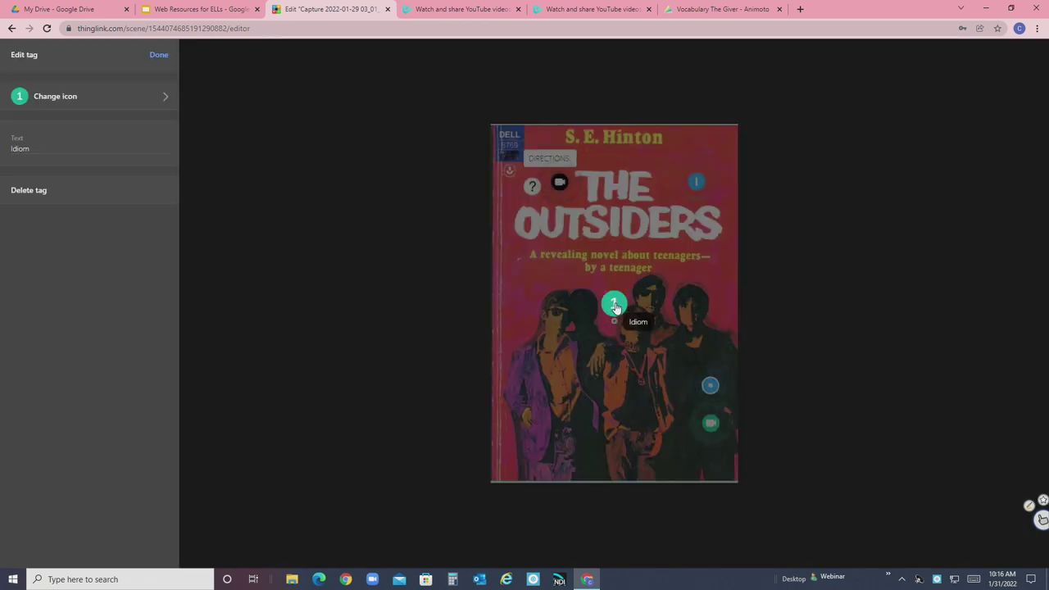
left_click(118, 99)
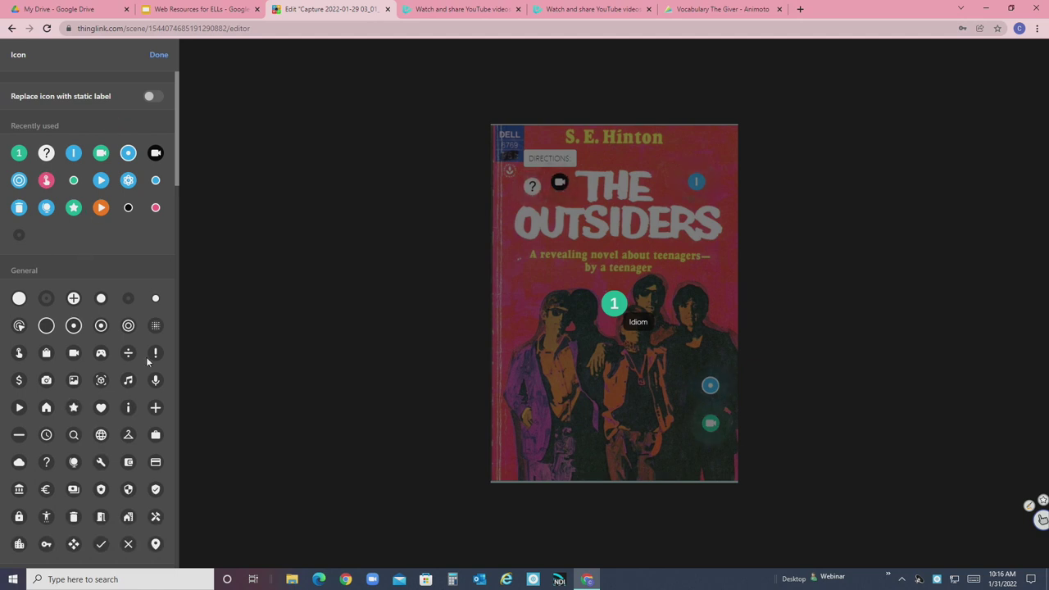
scroll(140, 431, "down", 1)
scroll(138, 436, "down", 2)
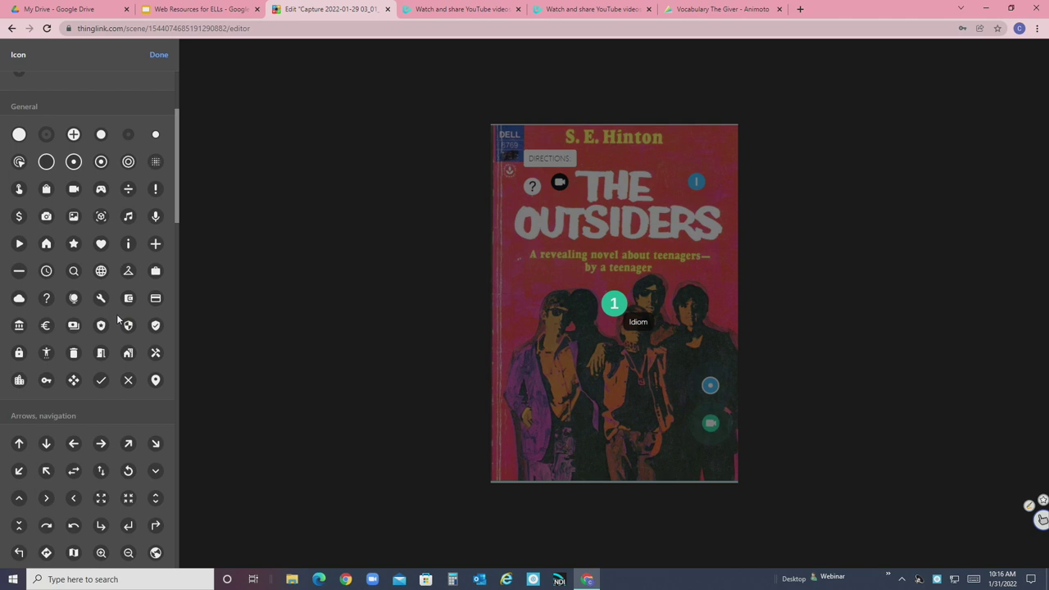
left_click(101, 326)
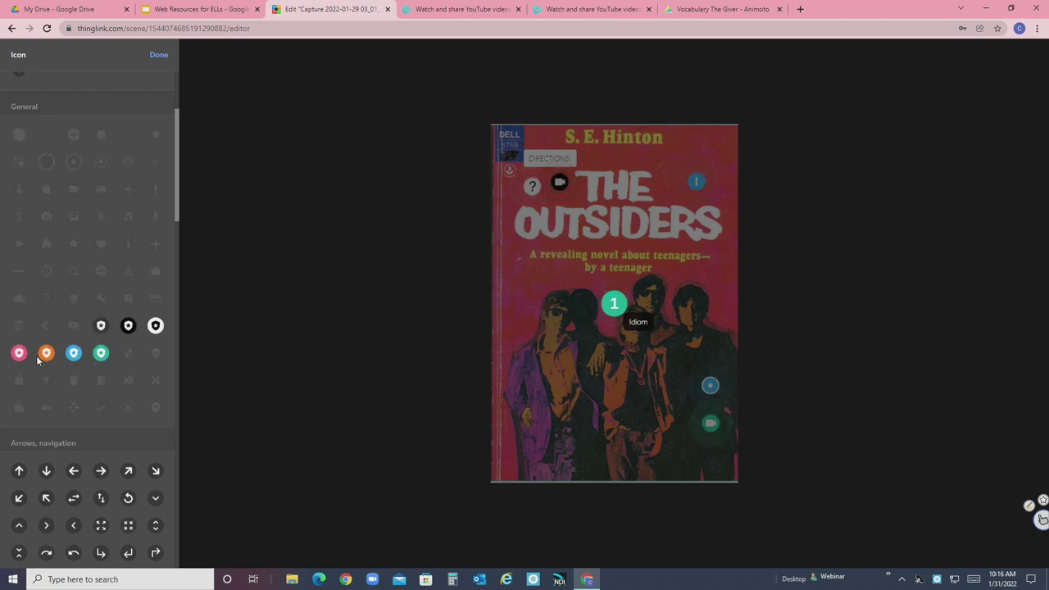
left_click(47, 354)
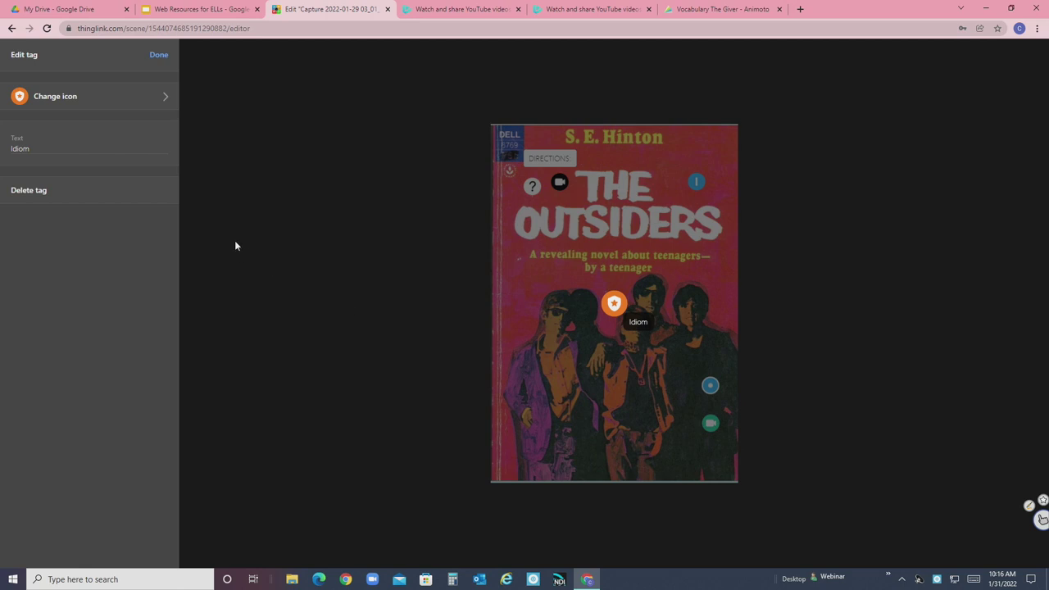
left_click(159, 57)
left_click(85, 262)
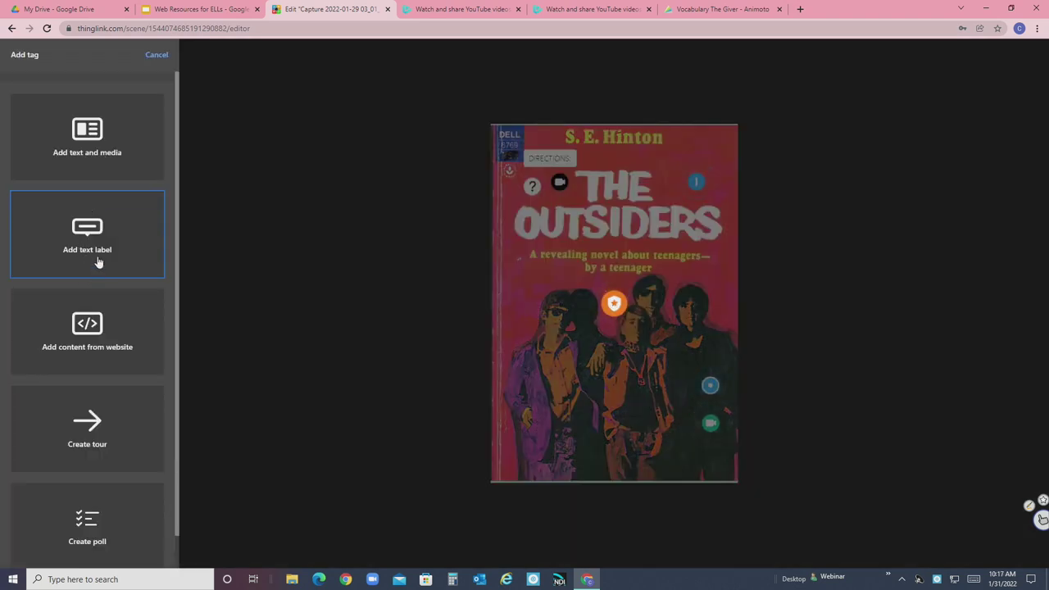
left_click(90, 136)
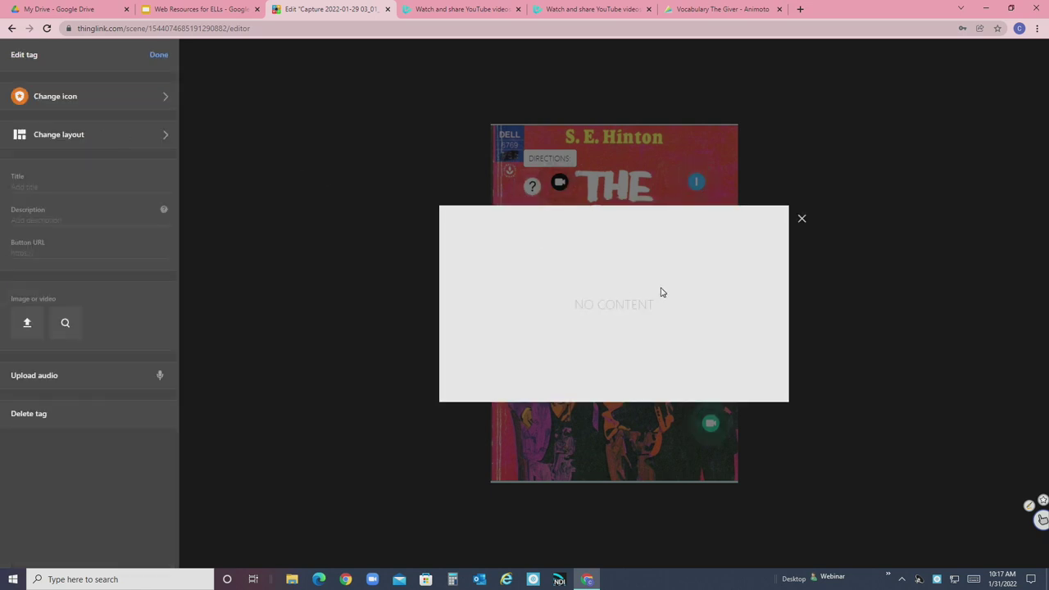
left_click(405, 175)
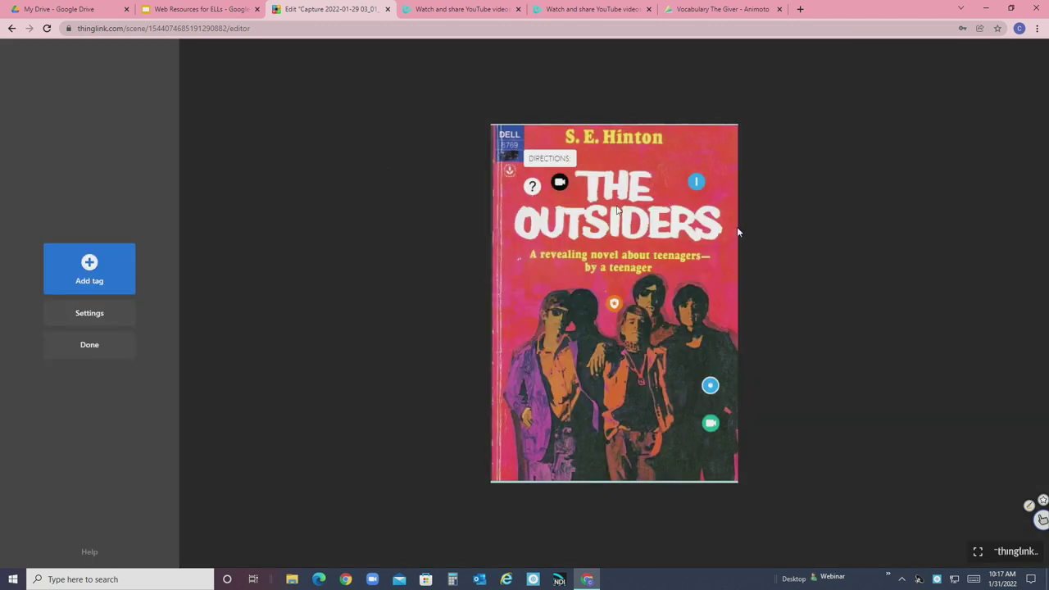
Check the content of the existing Cloth tag, and add a new text and media tag titled "Cloth"
left_click(711, 387)
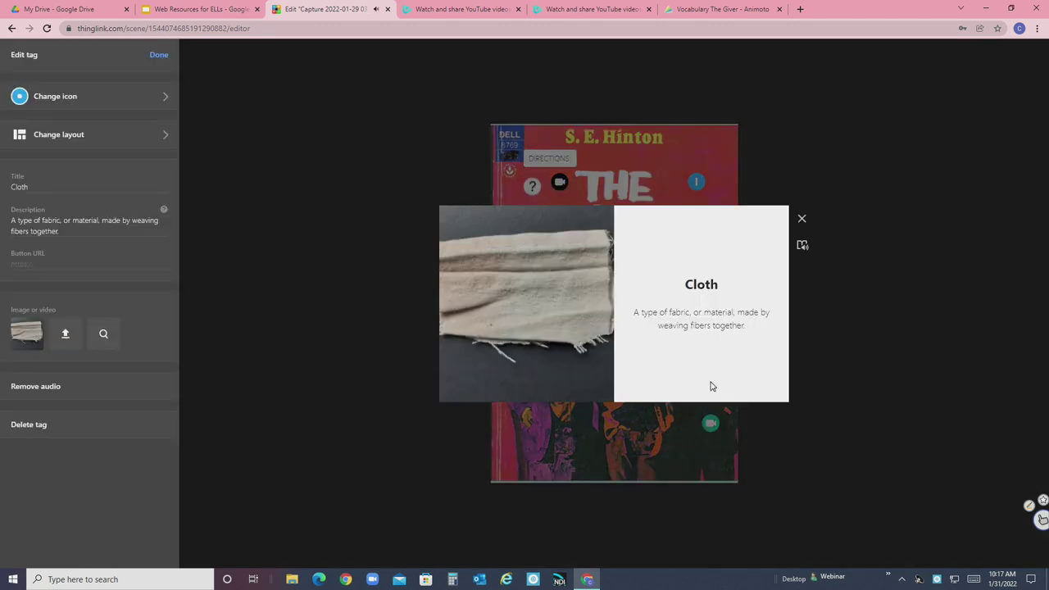
left_click(803, 219)
left_click(92, 262)
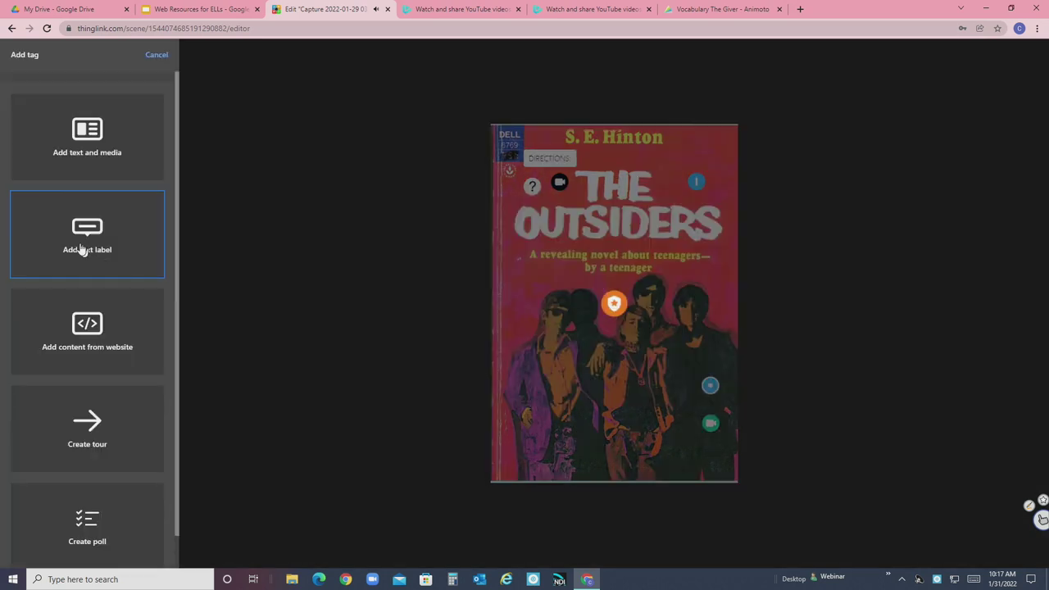
left_click(89, 143)
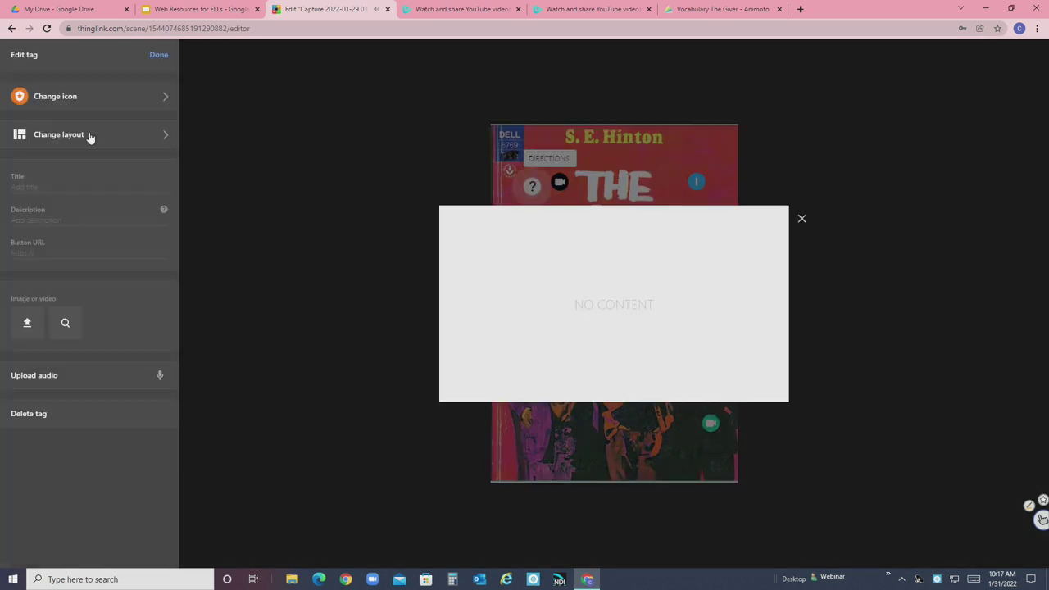
left_click(49, 187)
type("Cloth")
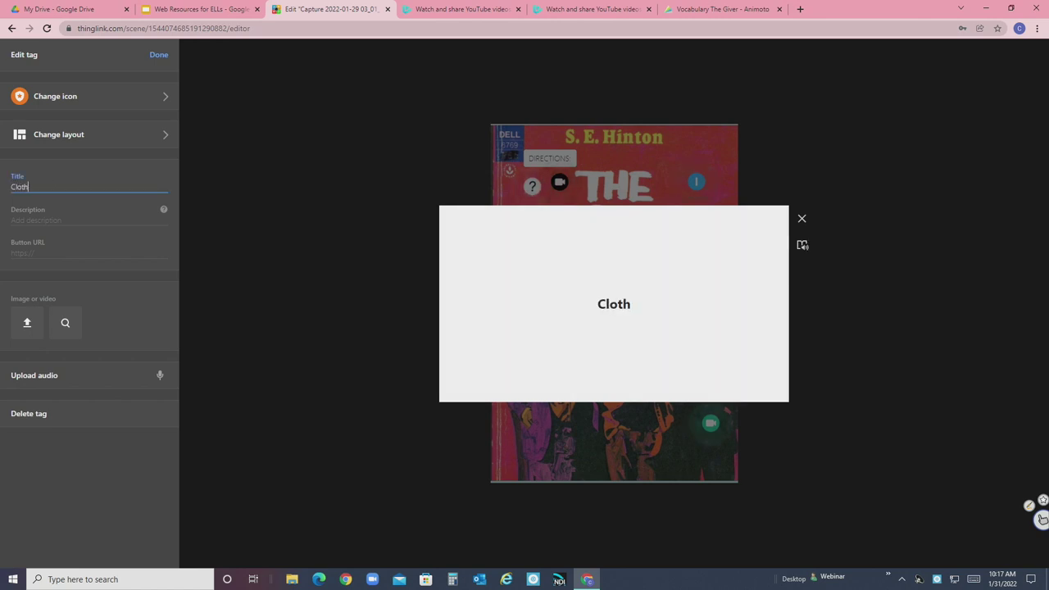
Enter "A type fabric, or material" as the new Cloth tag's description
left_click(26, 223)
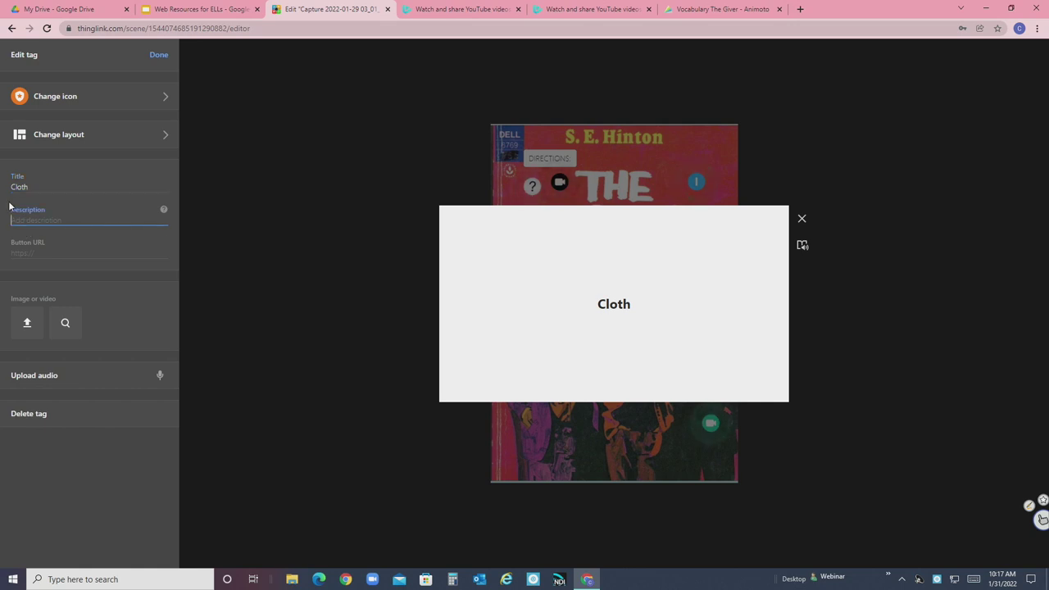
type("A type fa")
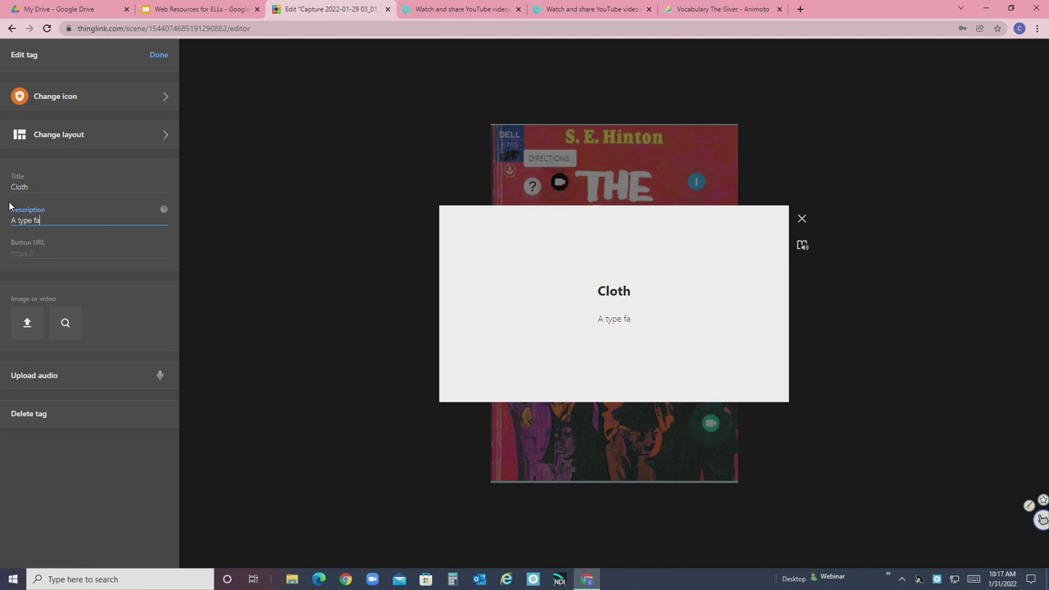
type("bric, or material")
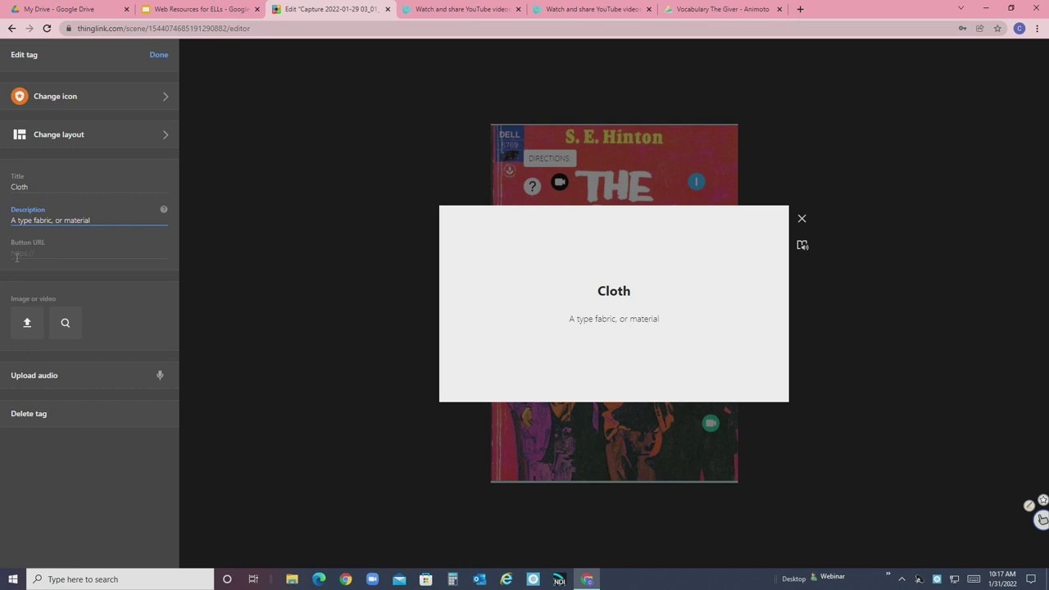
Add the light gray fabric photo from an Unsplash search for "cloth" to the tag, and preview the file upload option without uploading anything
left_click(27, 325)
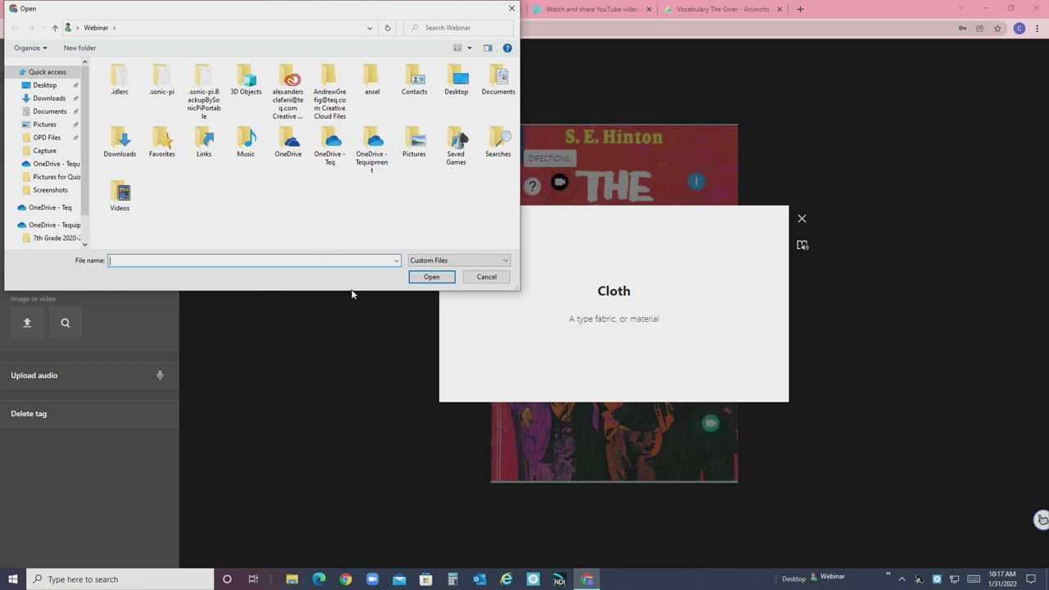
left_click(487, 277)
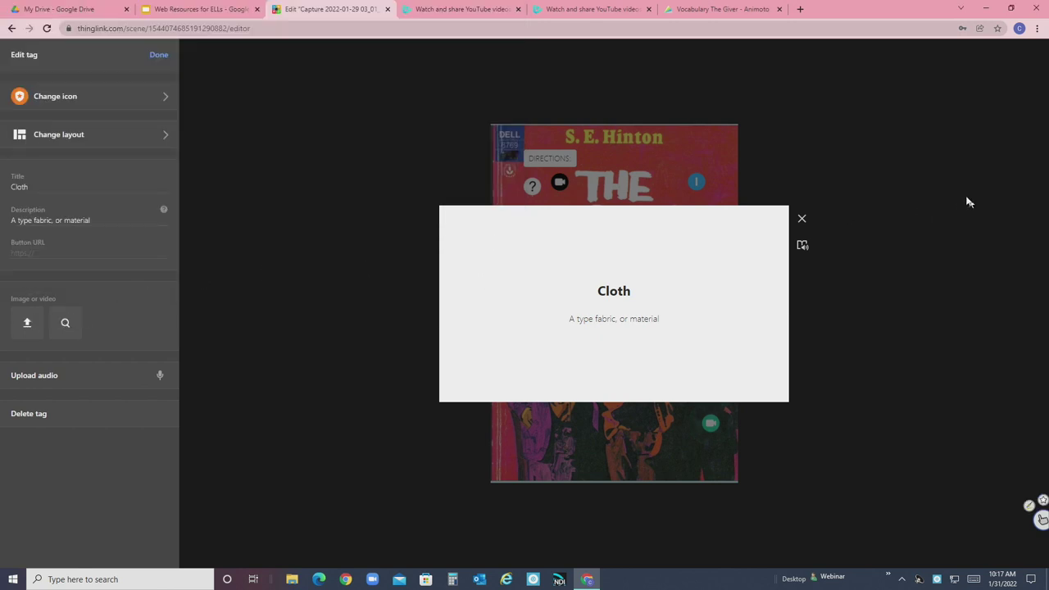
left_click(65, 325)
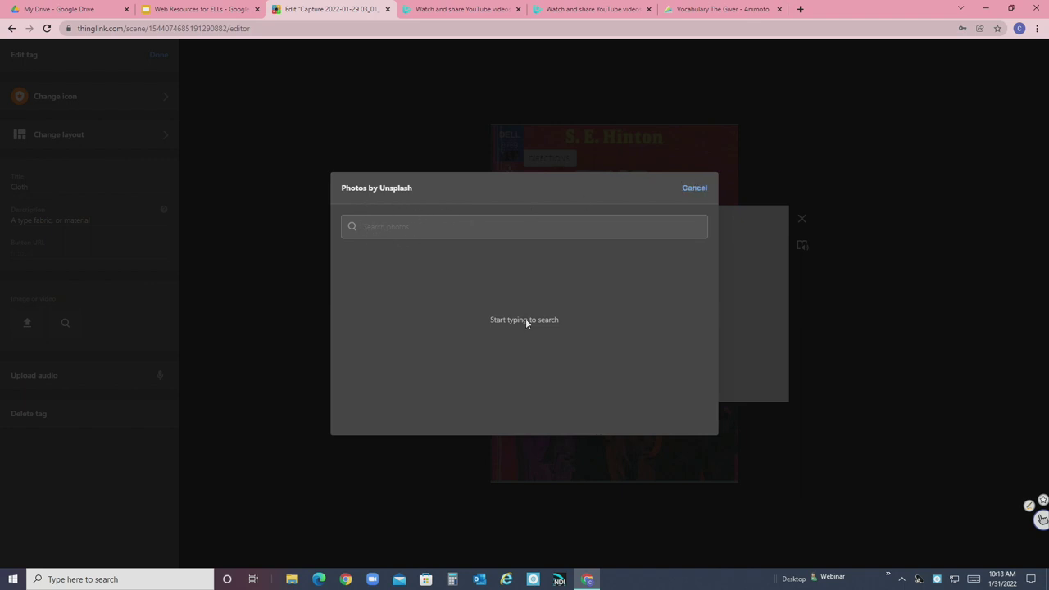
type("cloth")
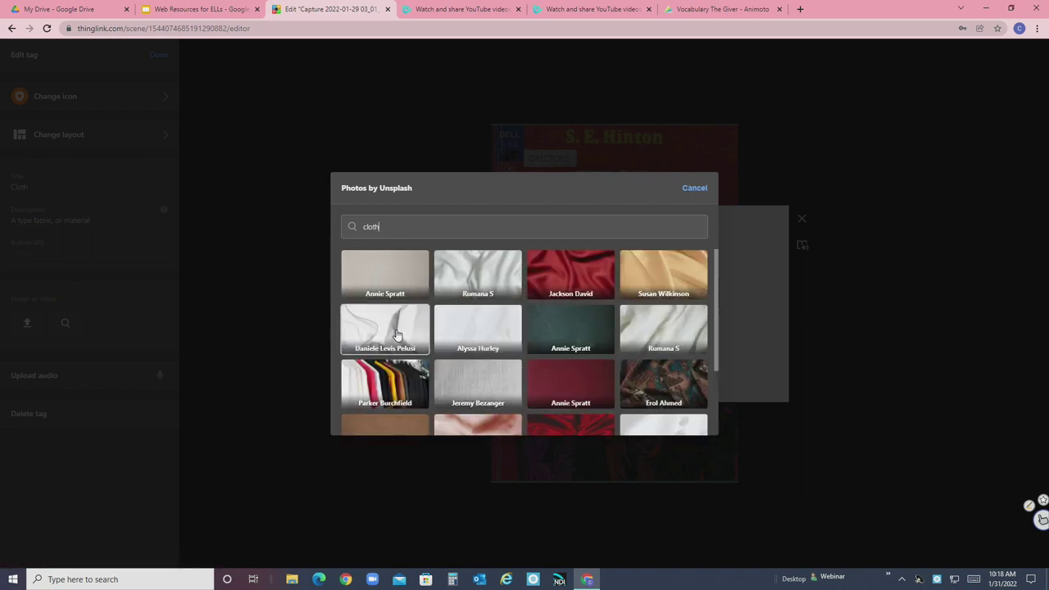
left_click(478, 384)
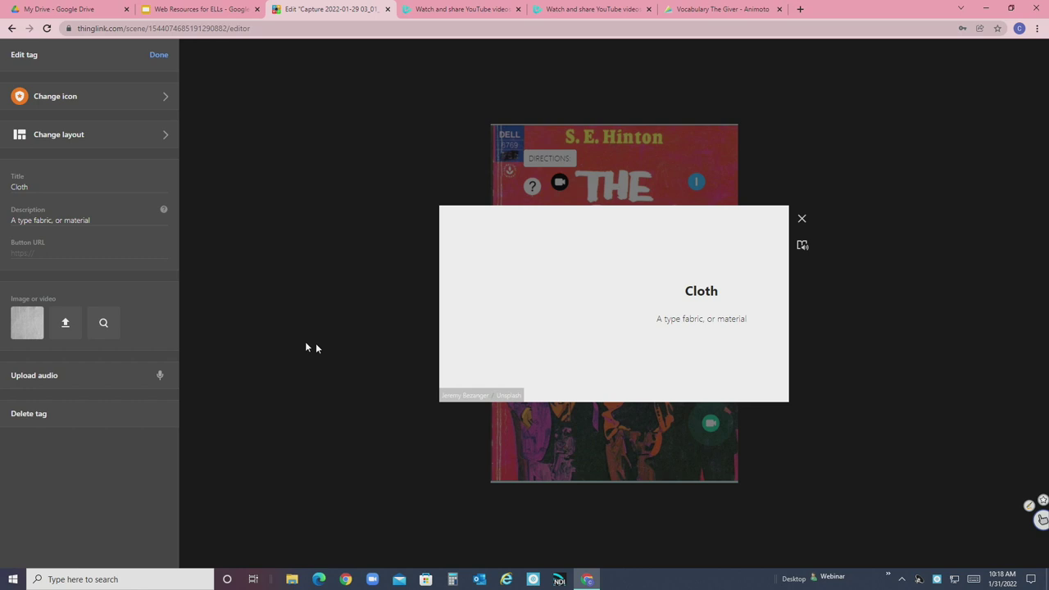
left_click(67, 322)
left_click(508, 8)
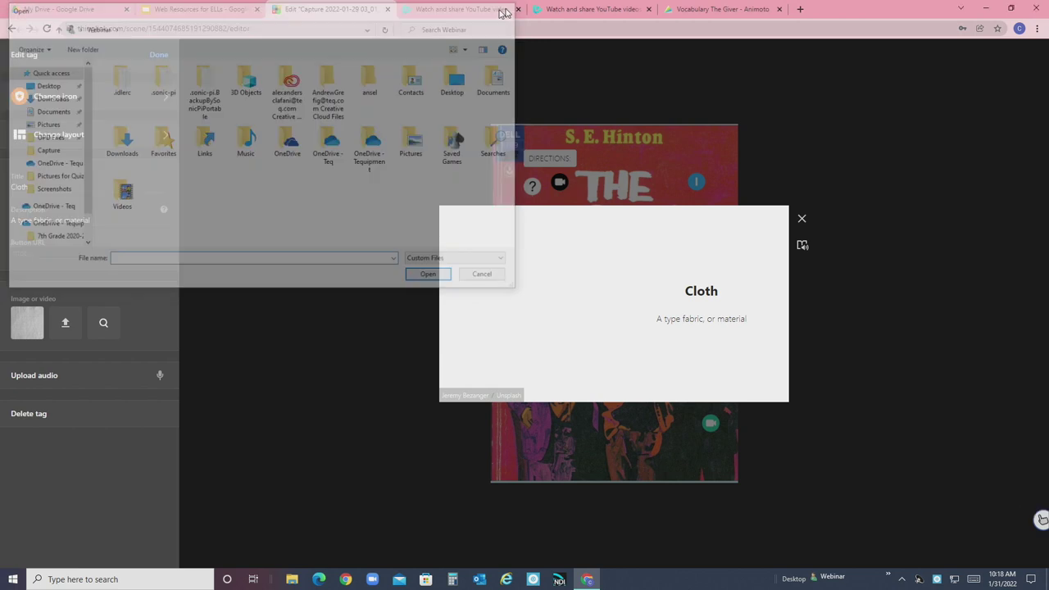
Finish the new Cloth tag with its button URL left empty, and review the existing Cloth tag with the woven fabric photo
left_click(45, 253)
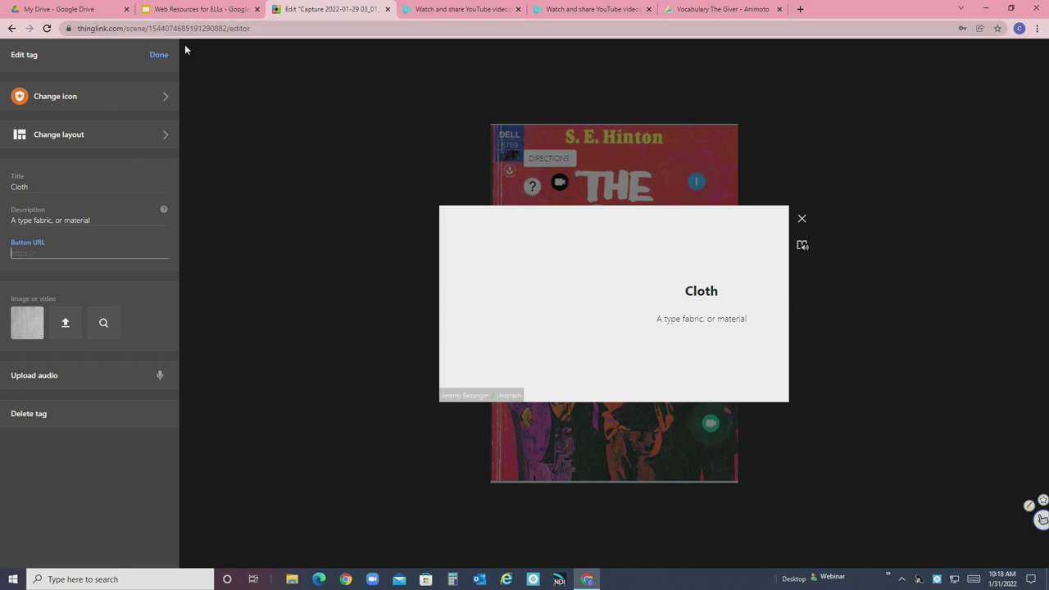
left_click(160, 57)
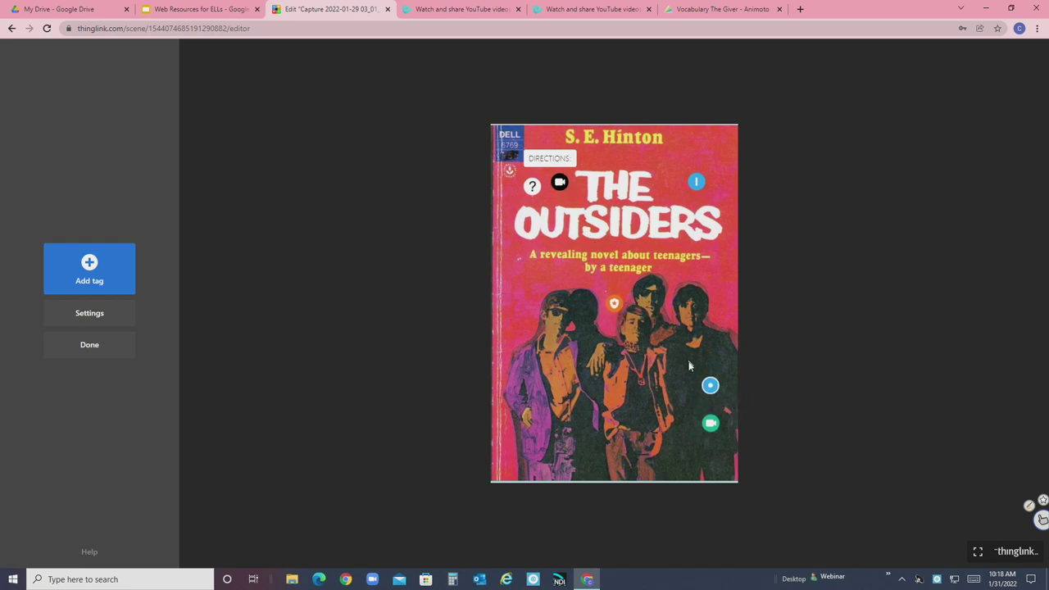
left_click(711, 387)
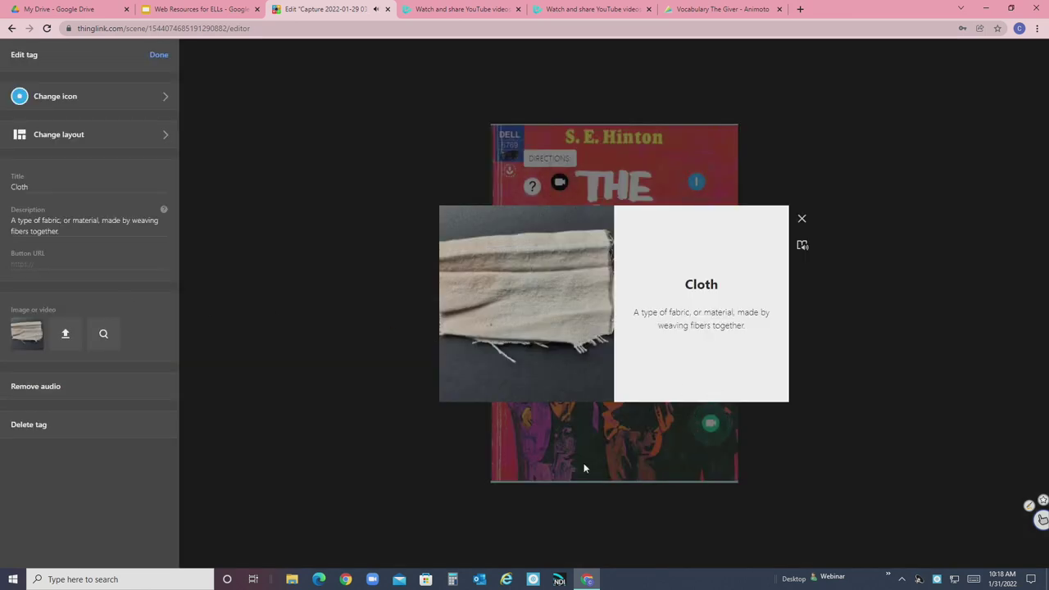
left_click(803, 219)
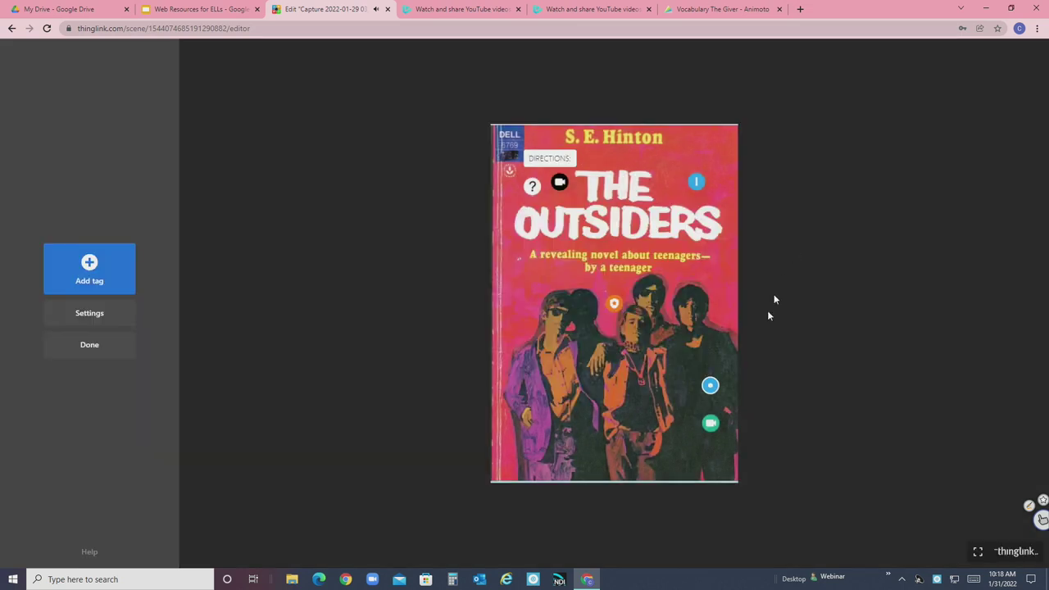
Open the choices for adding a tag, and play the red-fabric Cloth tag's text aloud in the immersive reader
left_click(62, 282)
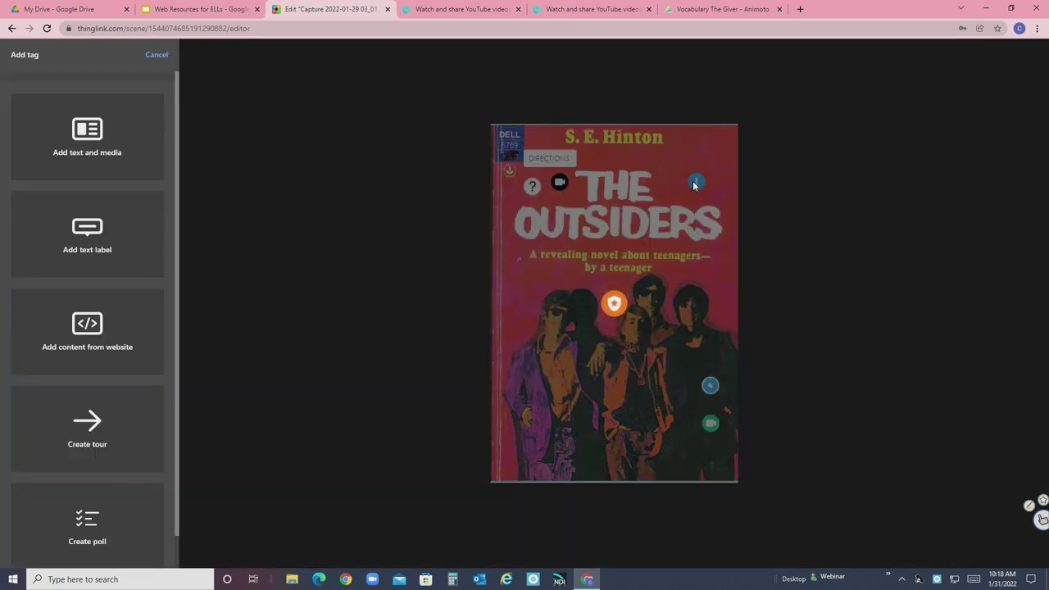
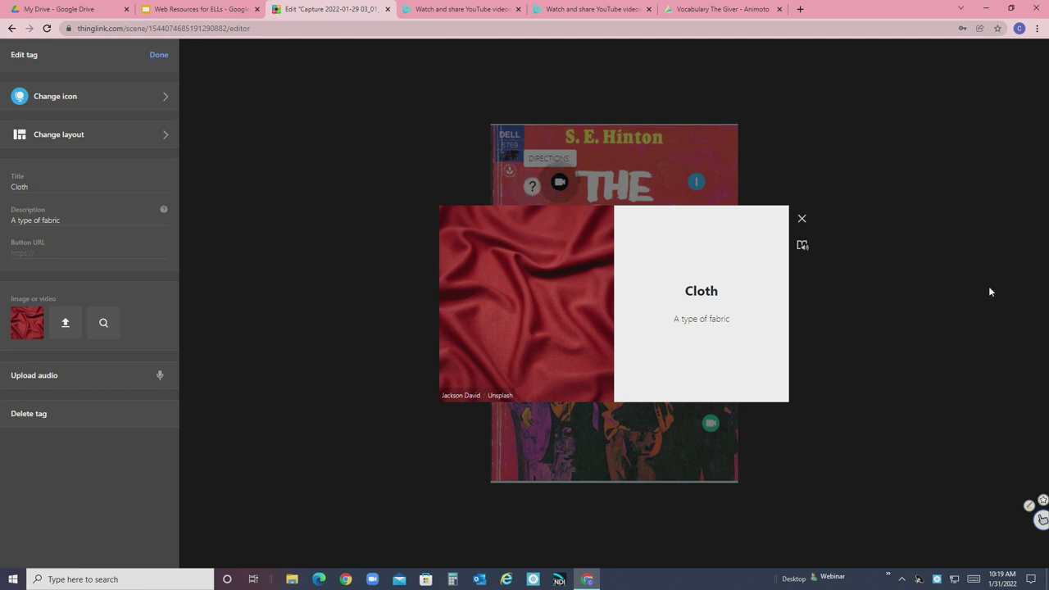
left_click(802, 248)
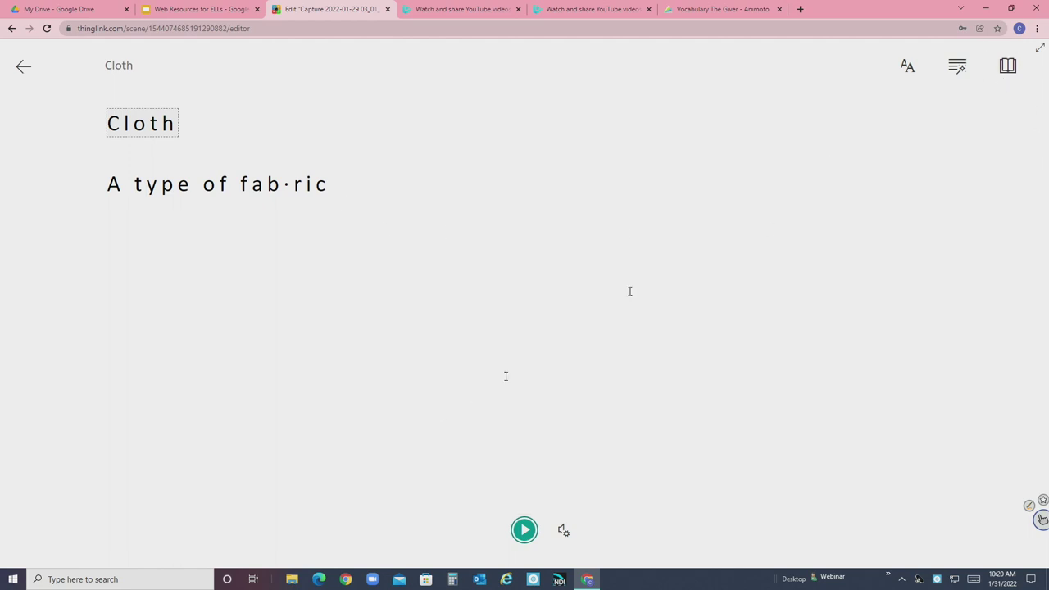
left_click(525, 529)
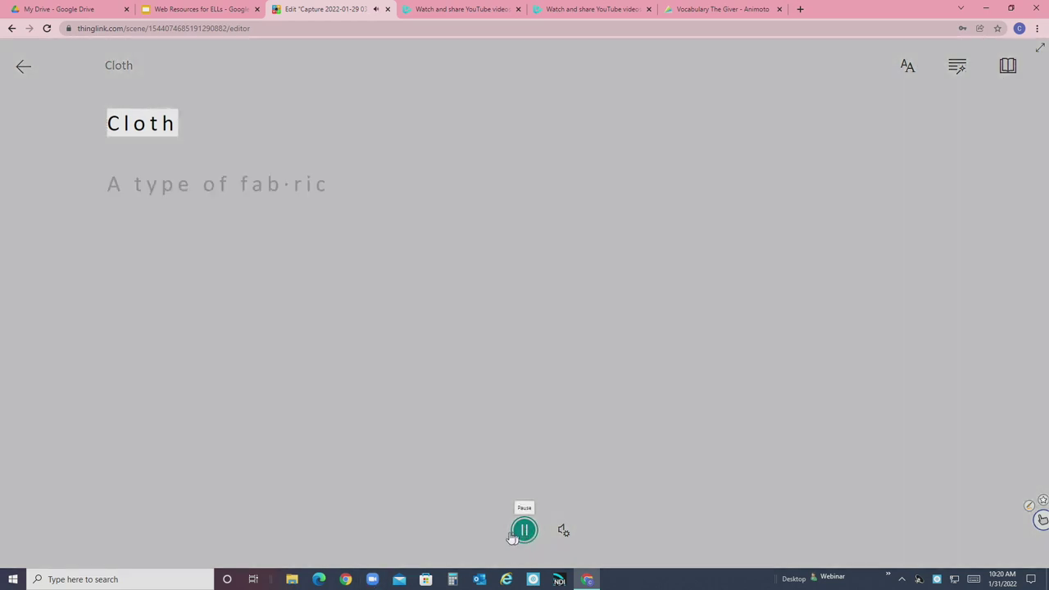
left_click(20, 68)
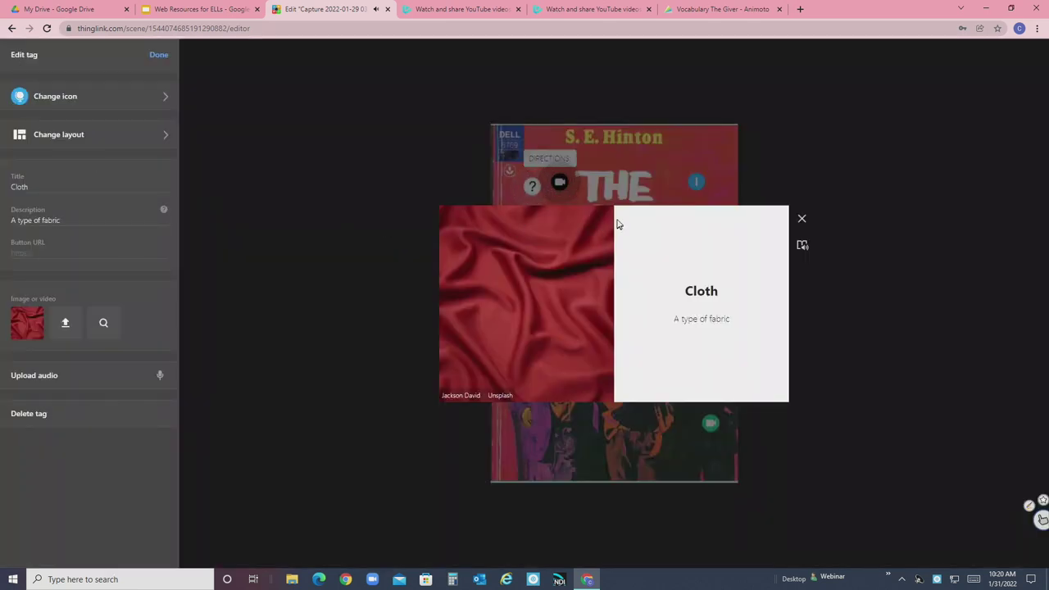
left_click(801, 218)
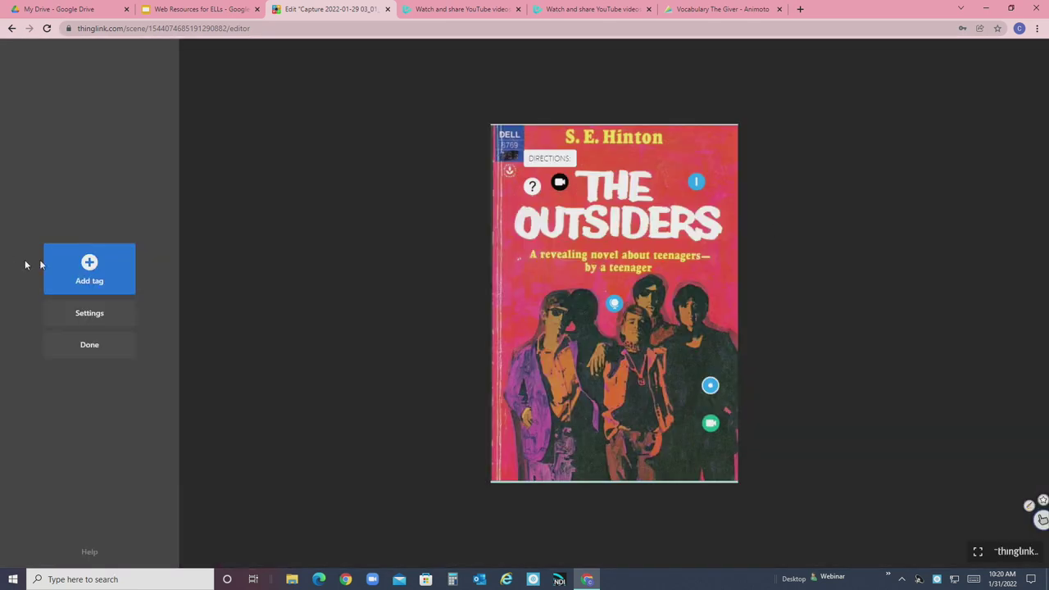
Check the existing "How It's Made Fabrics" video tag, and add a new tag for content from a website
left_click(711, 425)
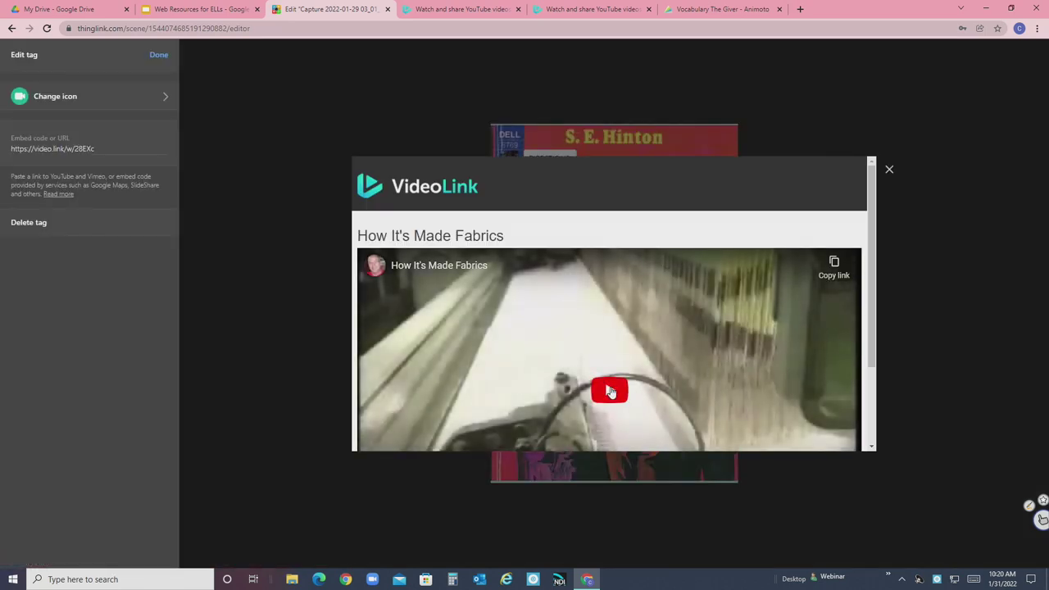
left_click(888, 172)
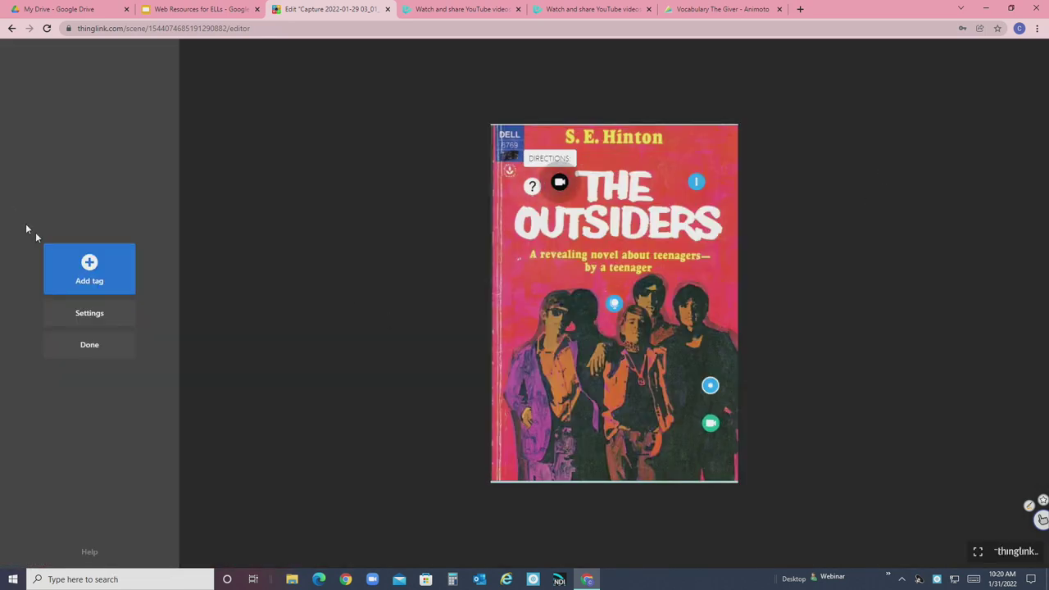
left_click(90, 266)
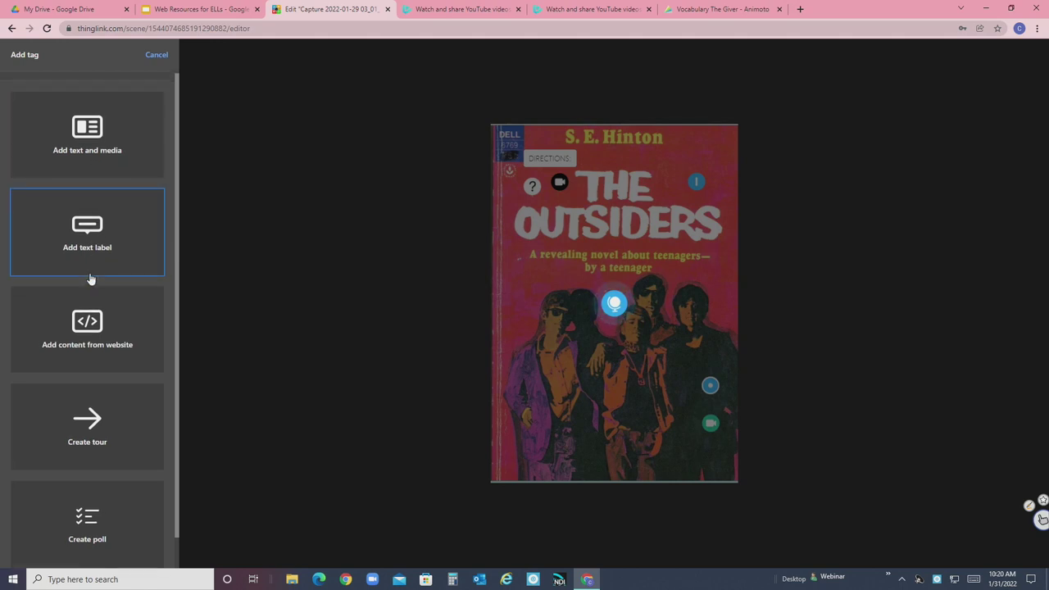
scroll(89, 279, "down", 1)
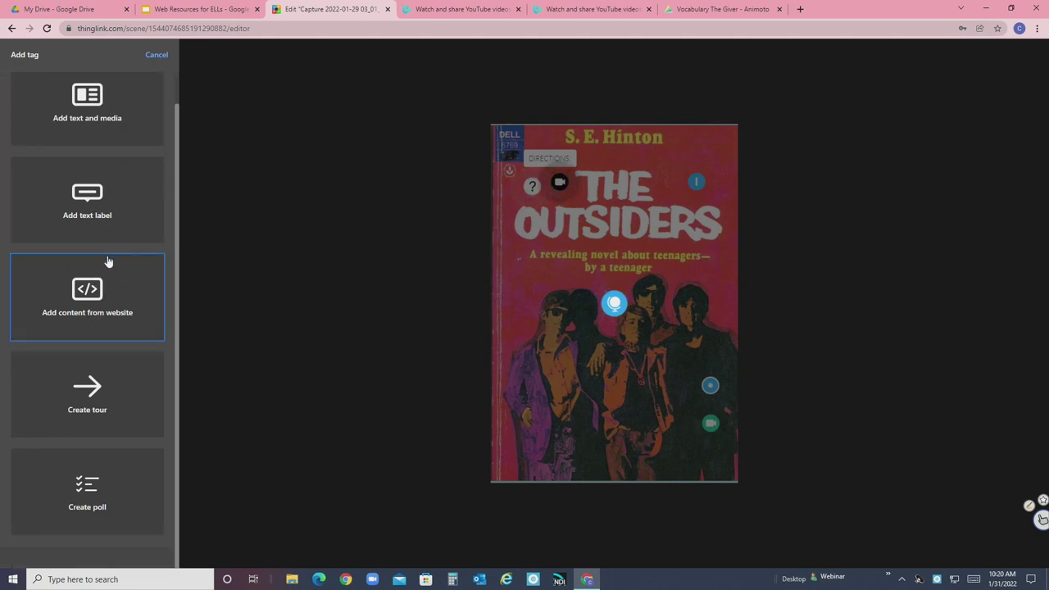
scroll(107, 262, "up", 1)
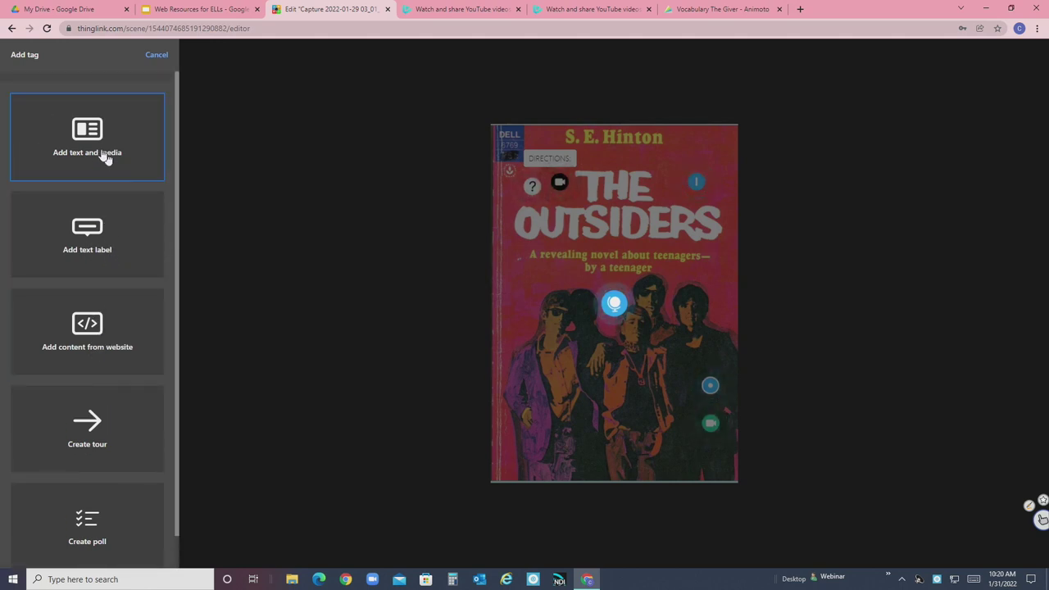
left_click(91, 324)
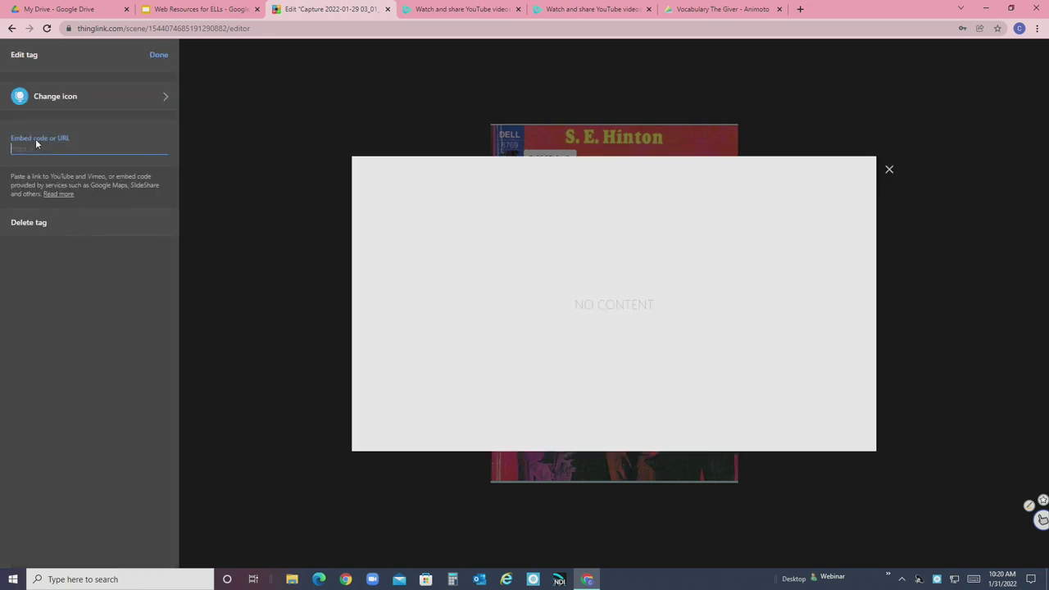
left_click(586, 10)
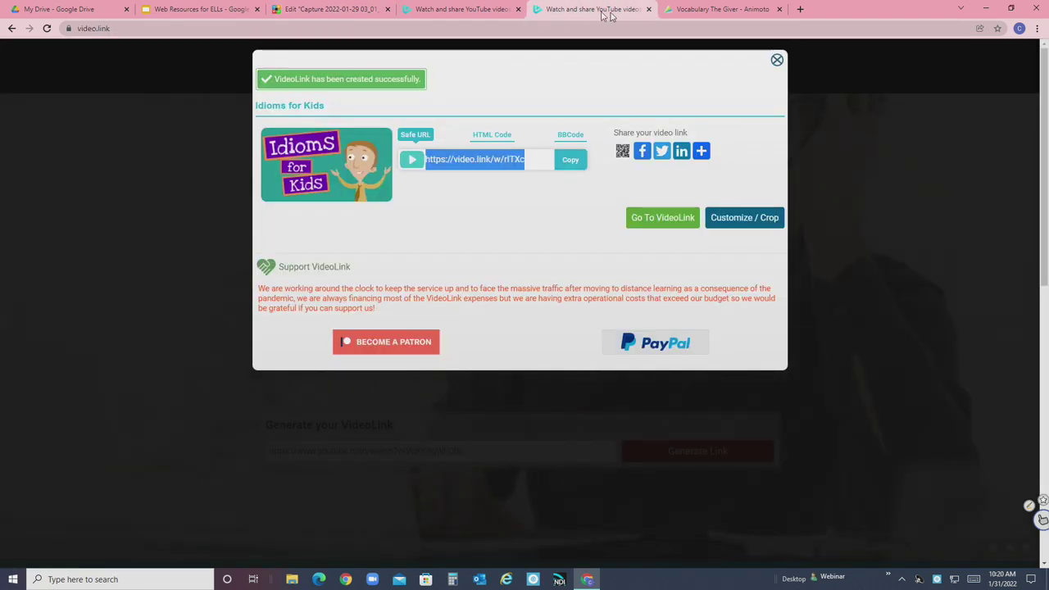
left_click(495, 8)
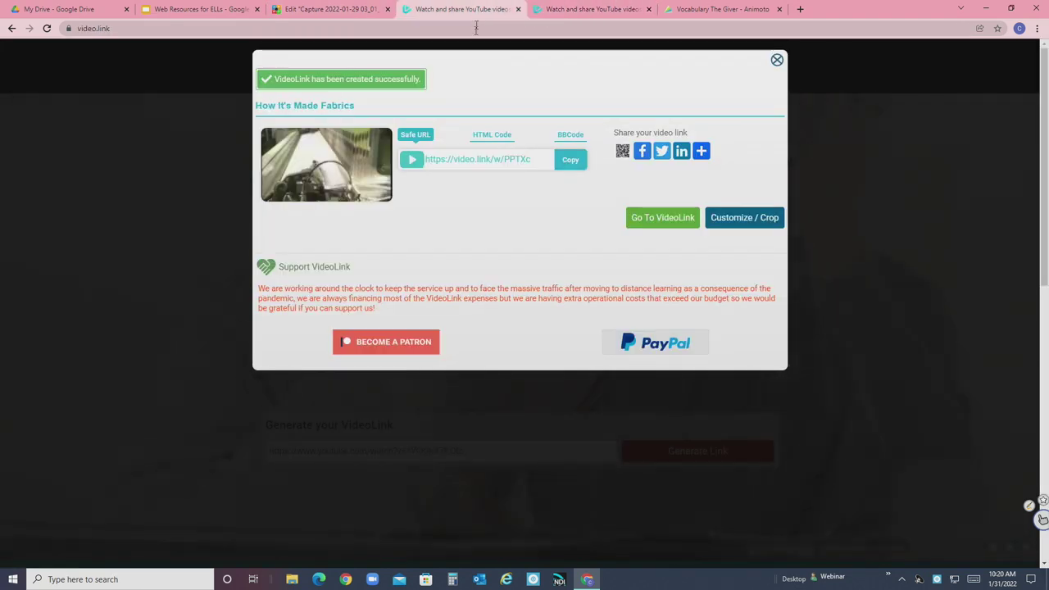
left_click(572, 161)
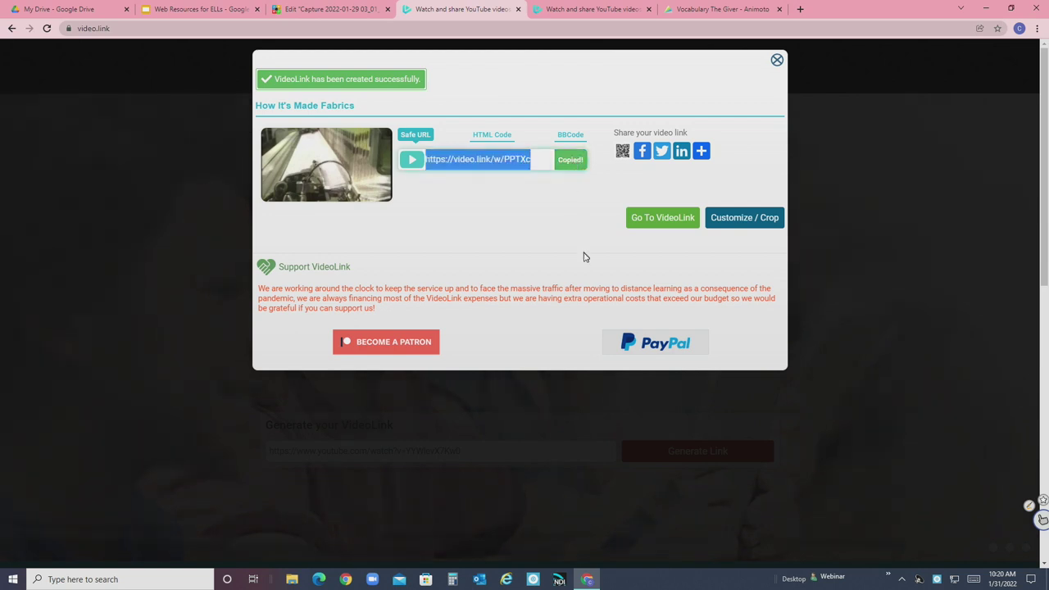
left_click(341, 13)
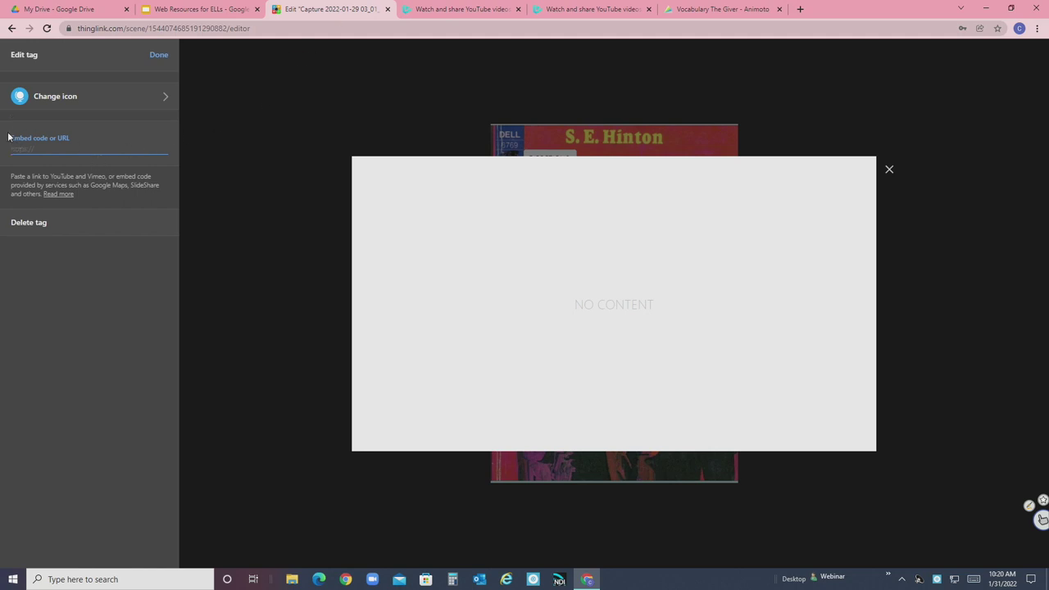
key("ctrl+v")
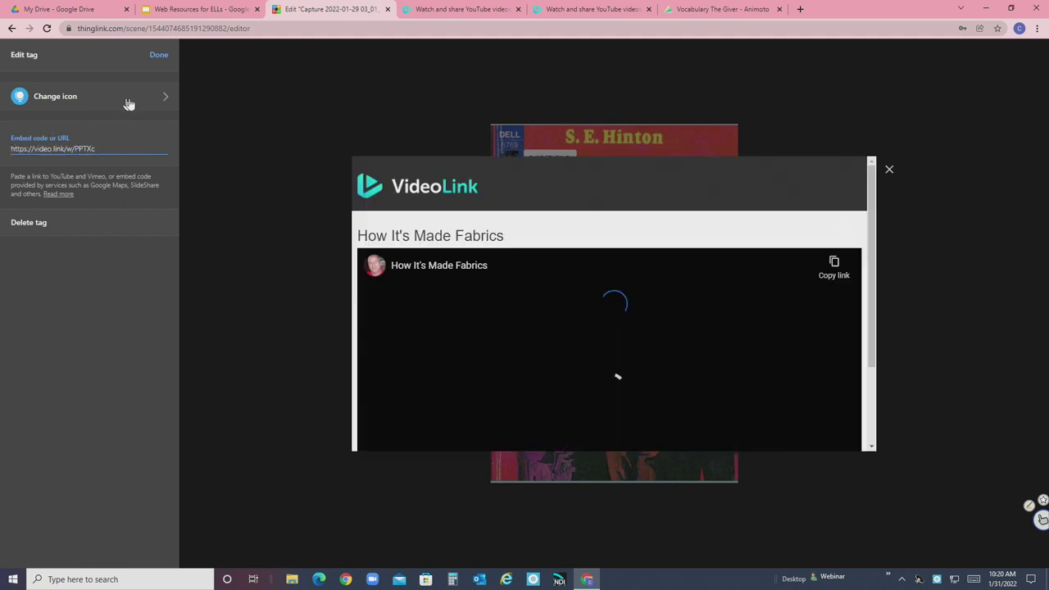
Change the new video tag's icon to the small recently used blue dot with a white ring, and finish editing the tag
left_click(143, 100)
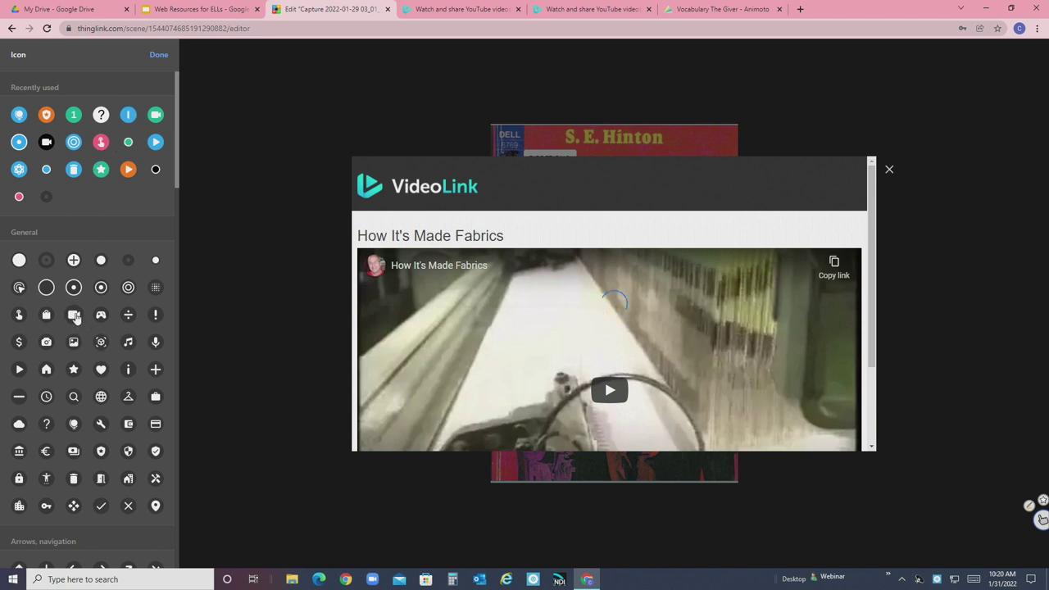
left_click(47, 167)
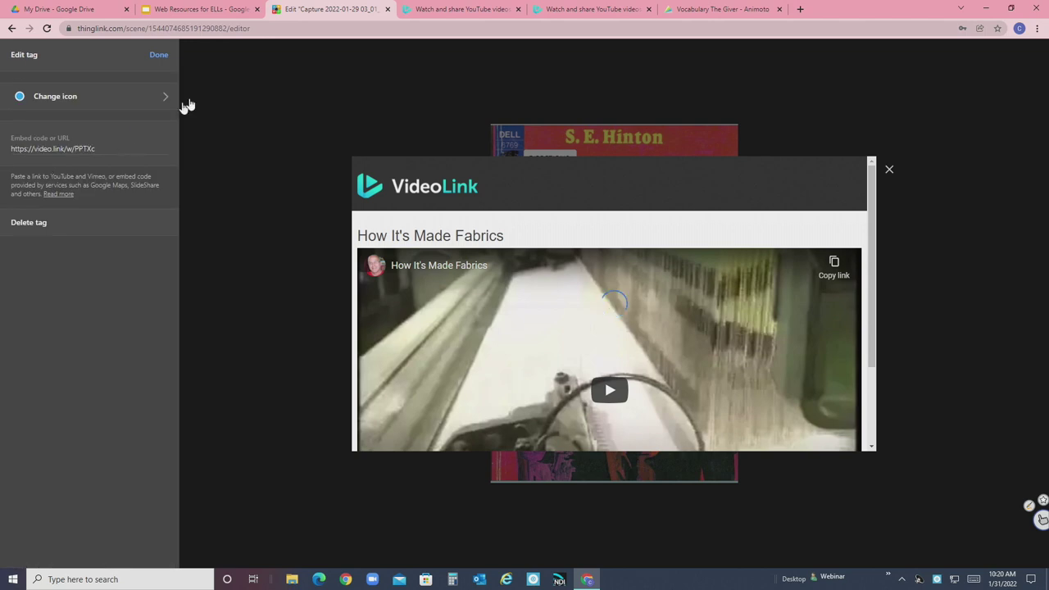
left_click(157, 56)
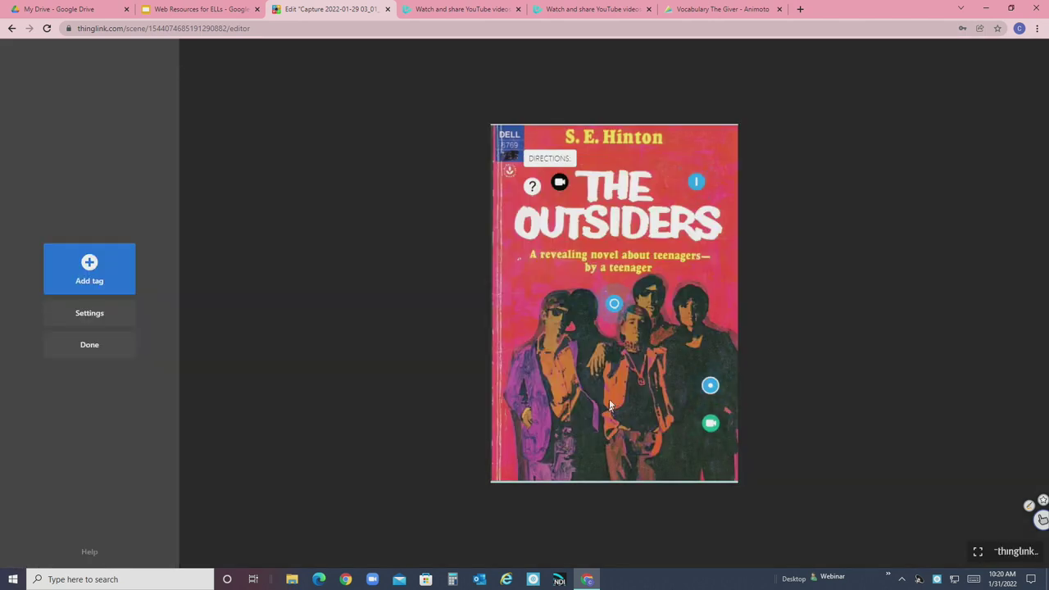
Review the existing Cloth tag with the woven fabric photo, and play the embedded fabrics video from the new tag
left_click(712, 389)
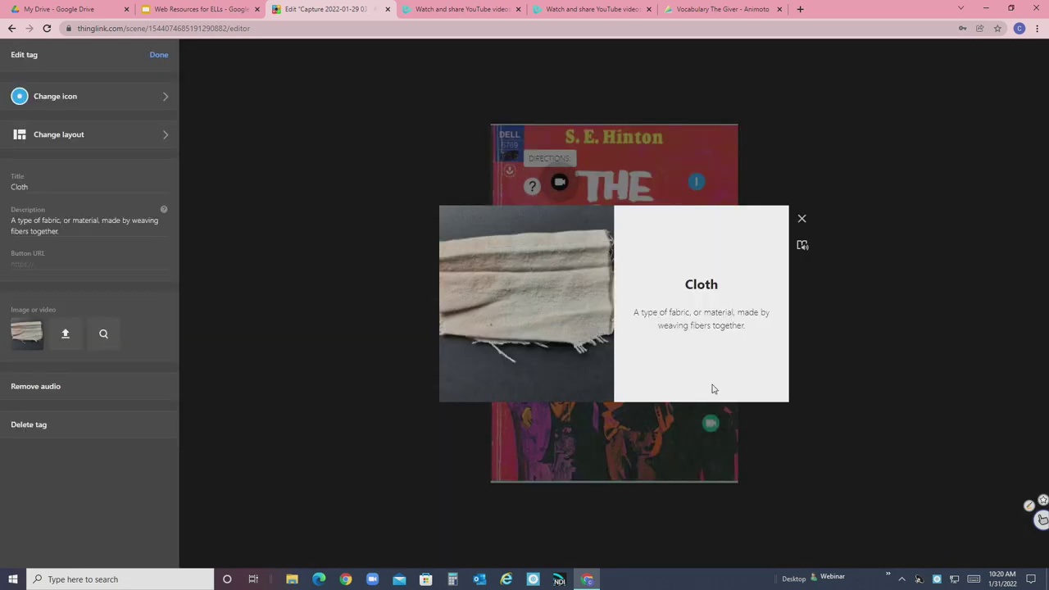
left_click(801, 218)
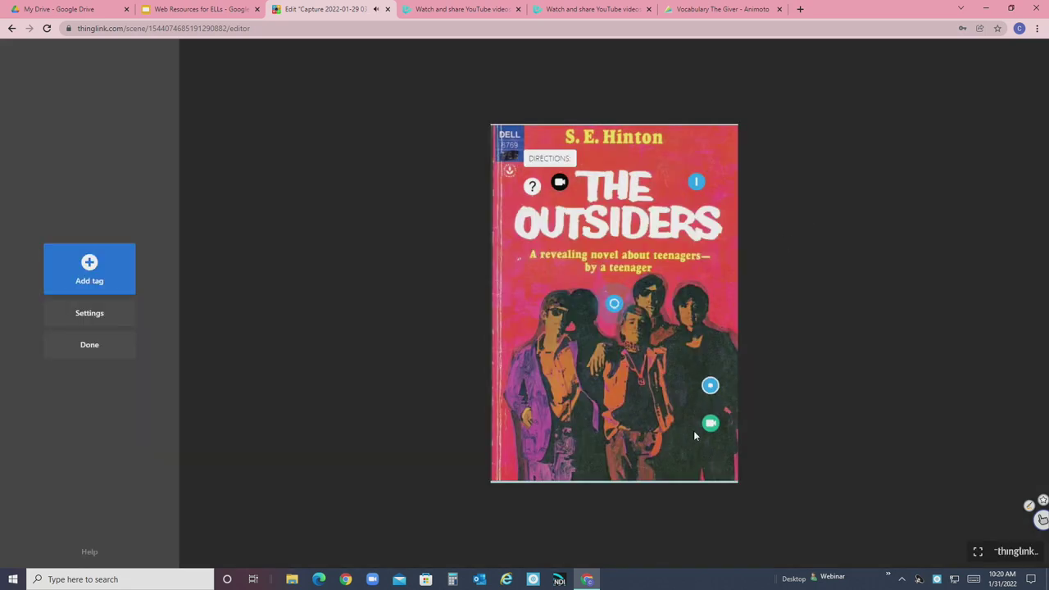
left_click(615, 304)
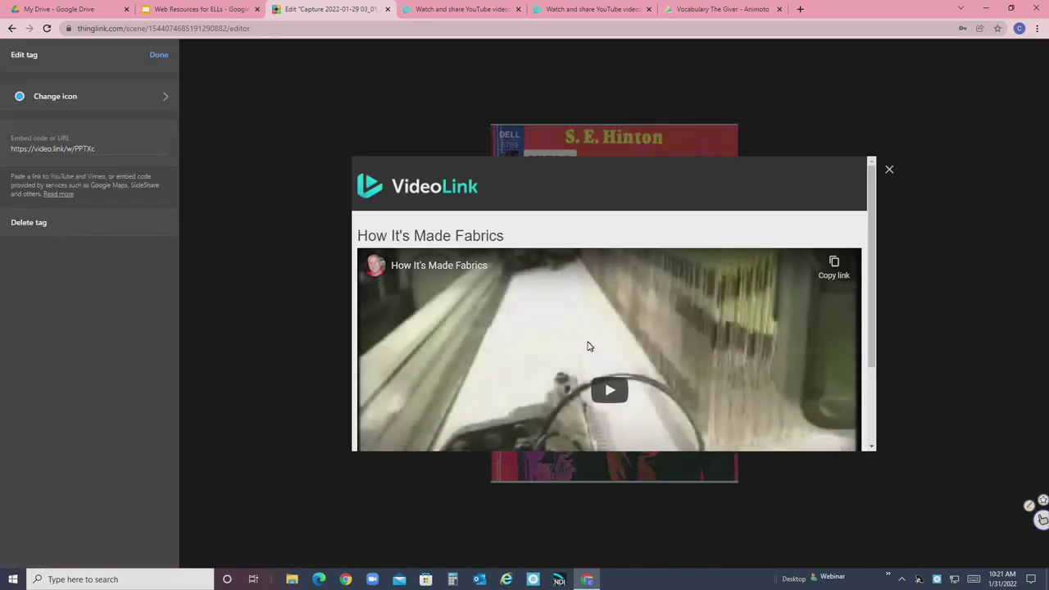
left_click(606, 389)
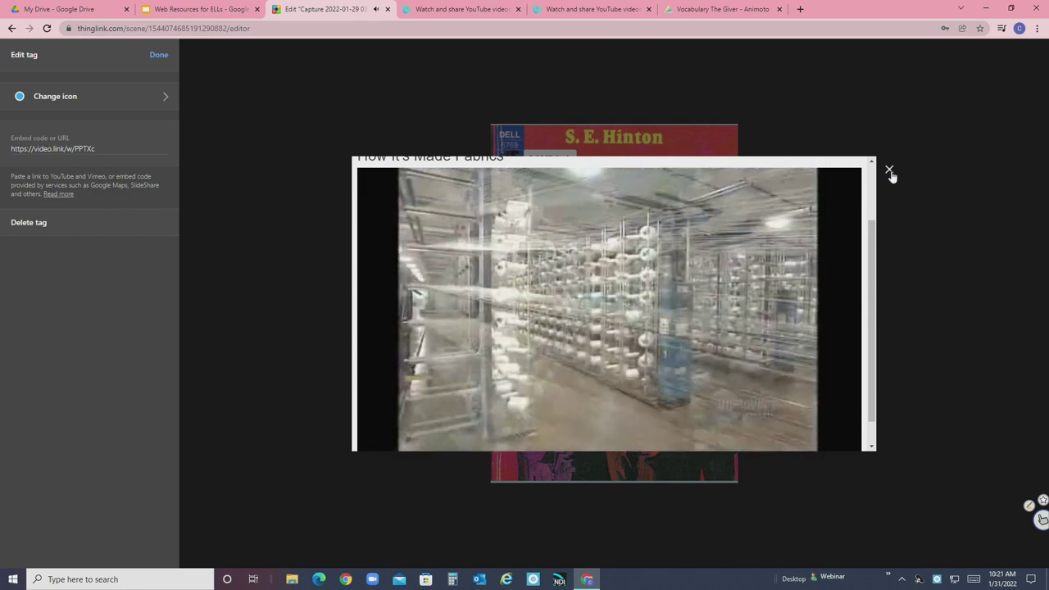
left_click(889, 171)
left_click(92, 262)
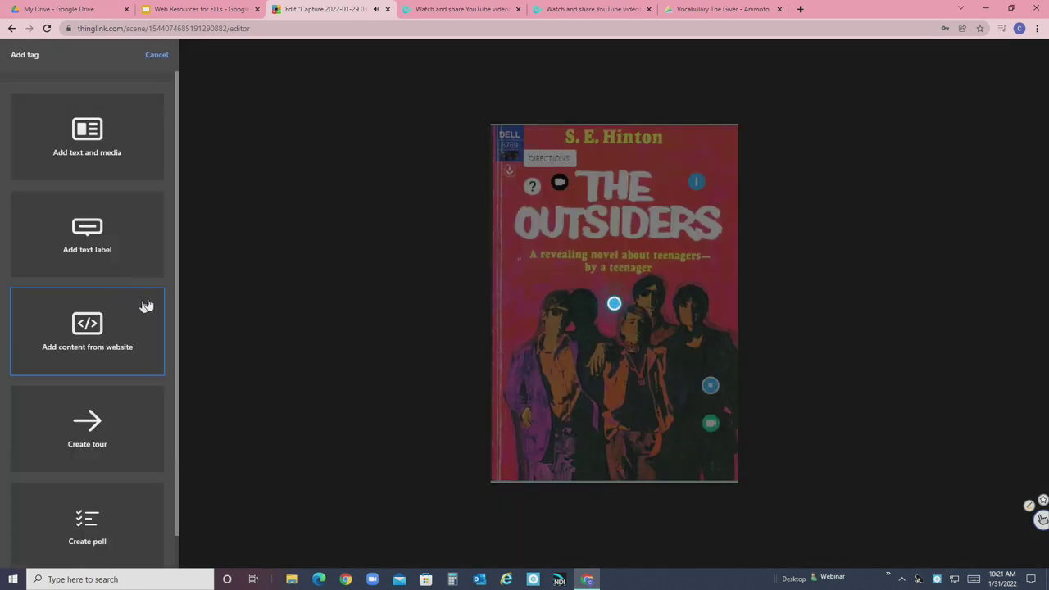
scroll(80, 365, "down", 1)
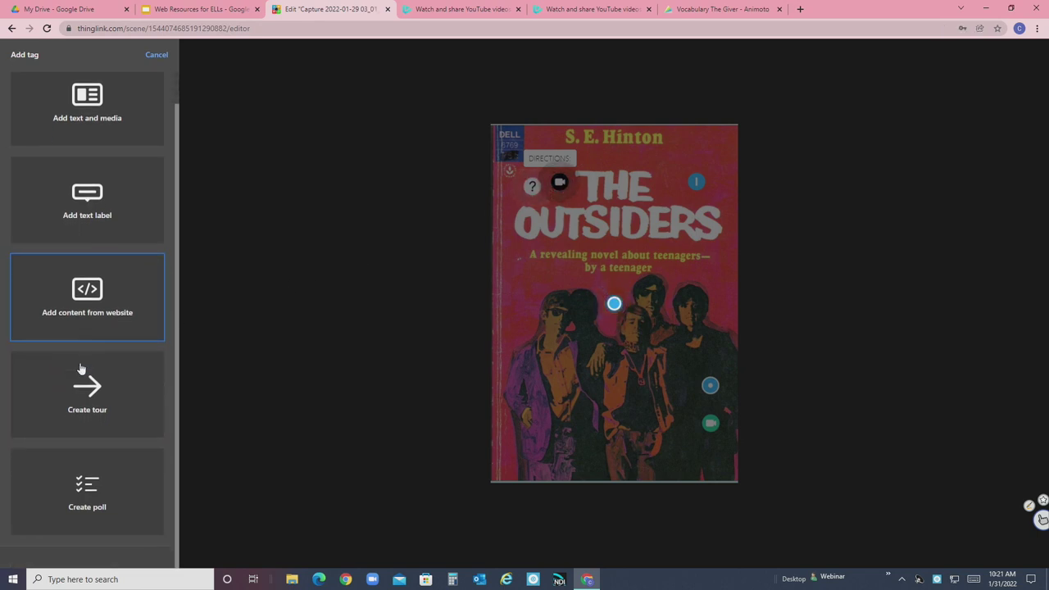
scroll(80, 355, "up", 1)
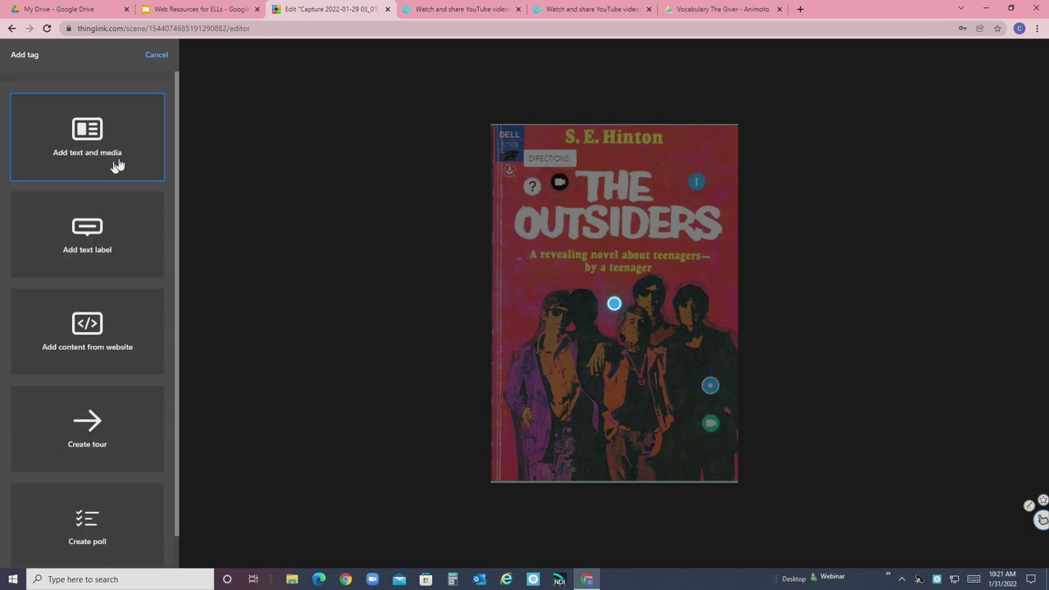
left_click(80, 117)
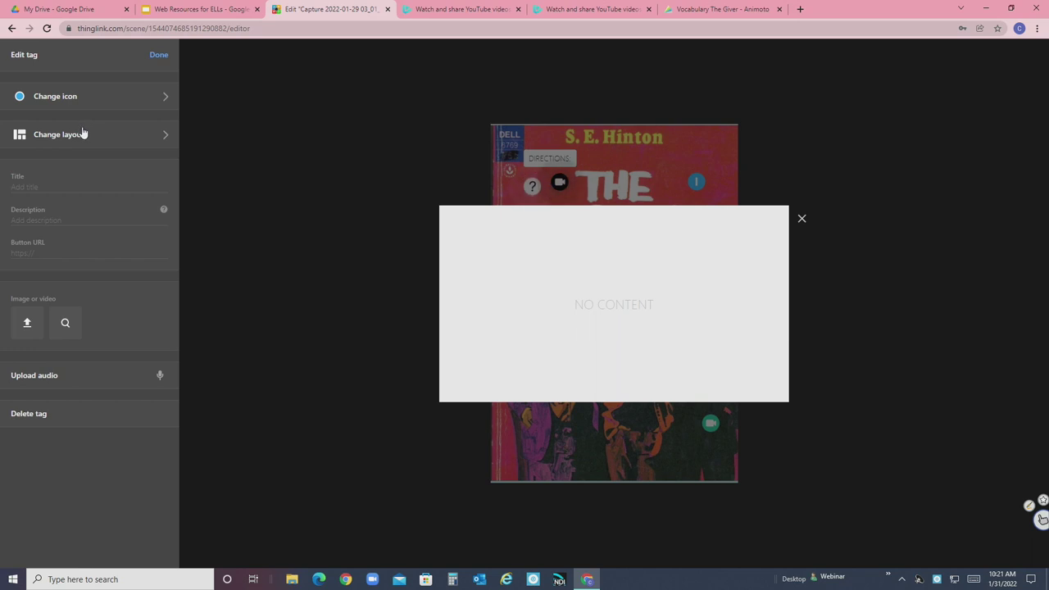
left_click(802, 218)
Review the existing Idioms directions tag with the question mark icon, and close it
left_click(537, 189)
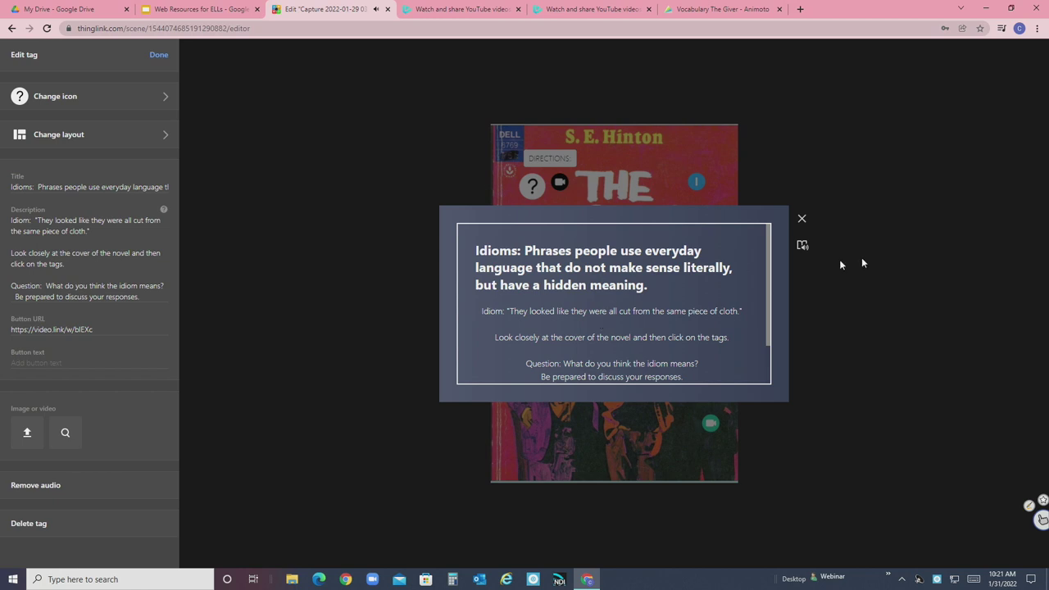
left_click(802, 222)
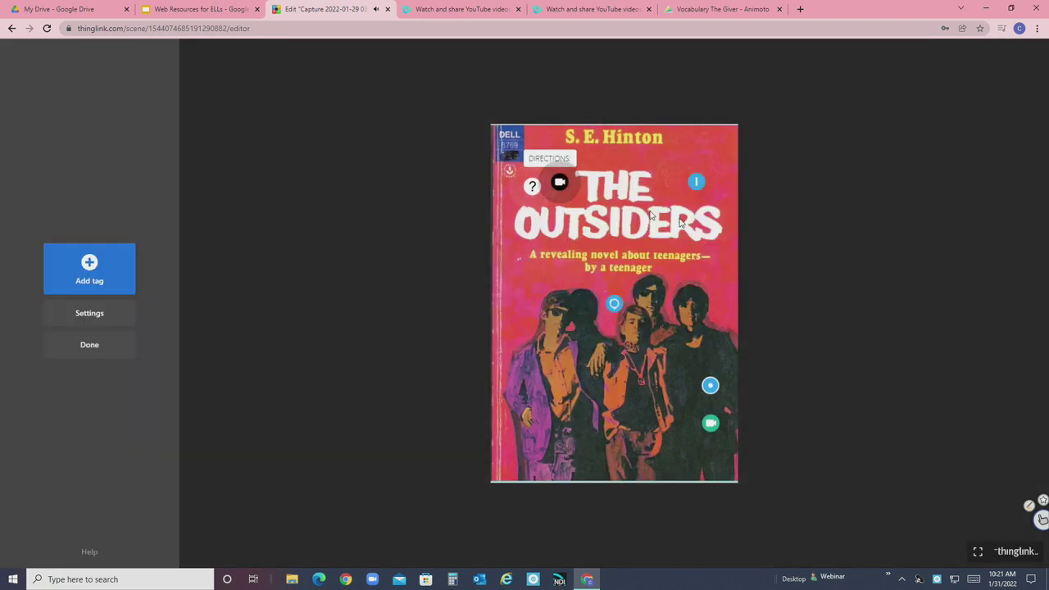
left_click(90, 261)
left_click(95, 135)
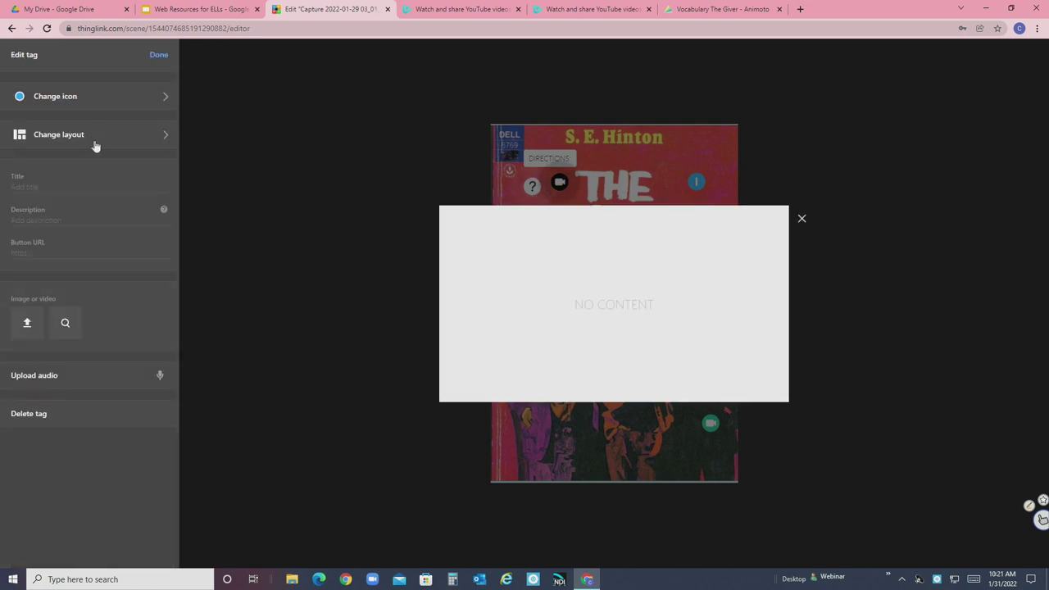
left_click(162, 57)
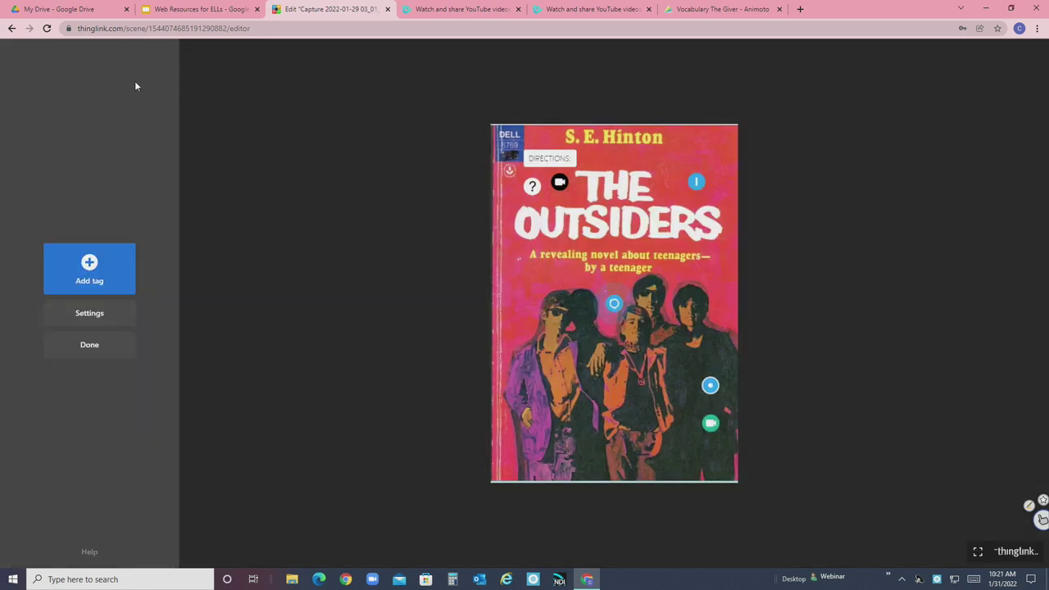
Add a new text and media tag to the book cover with the title "Idiom"
left_click(88, 262)
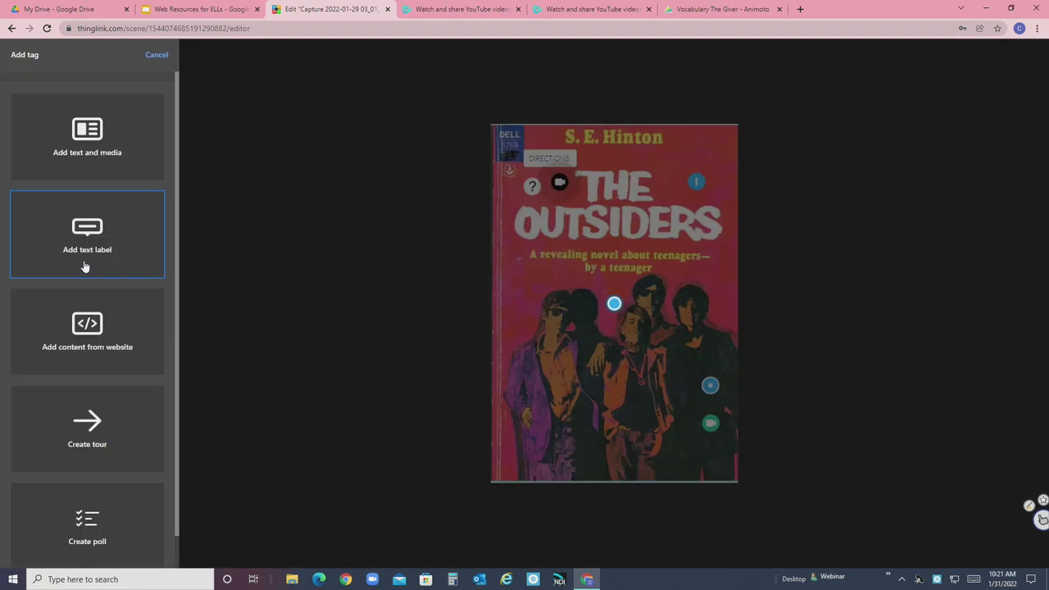
left_click(92, 136)
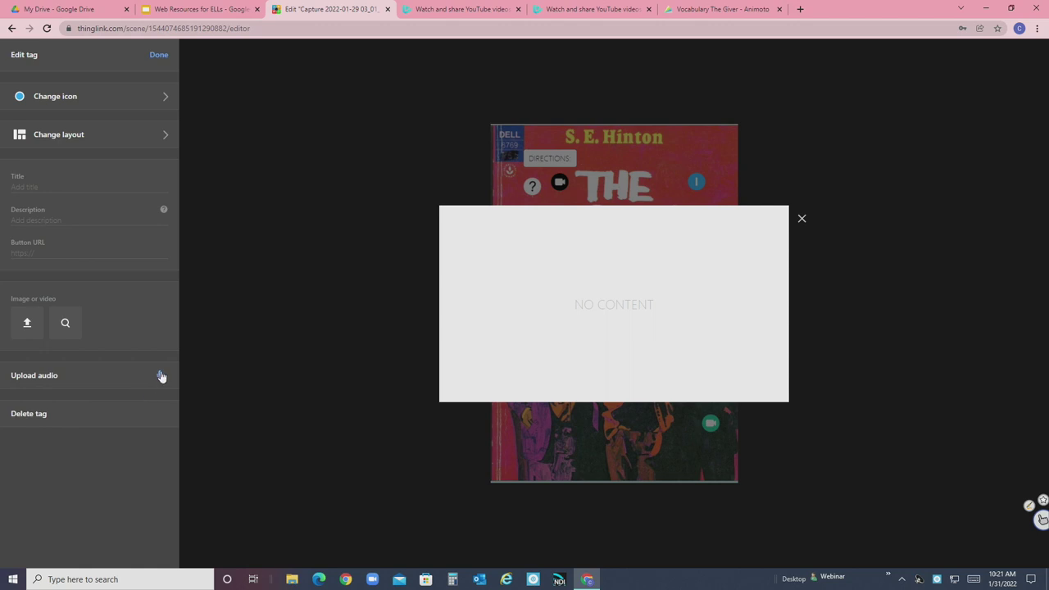
left_click(27, 186)
type("Idiom")
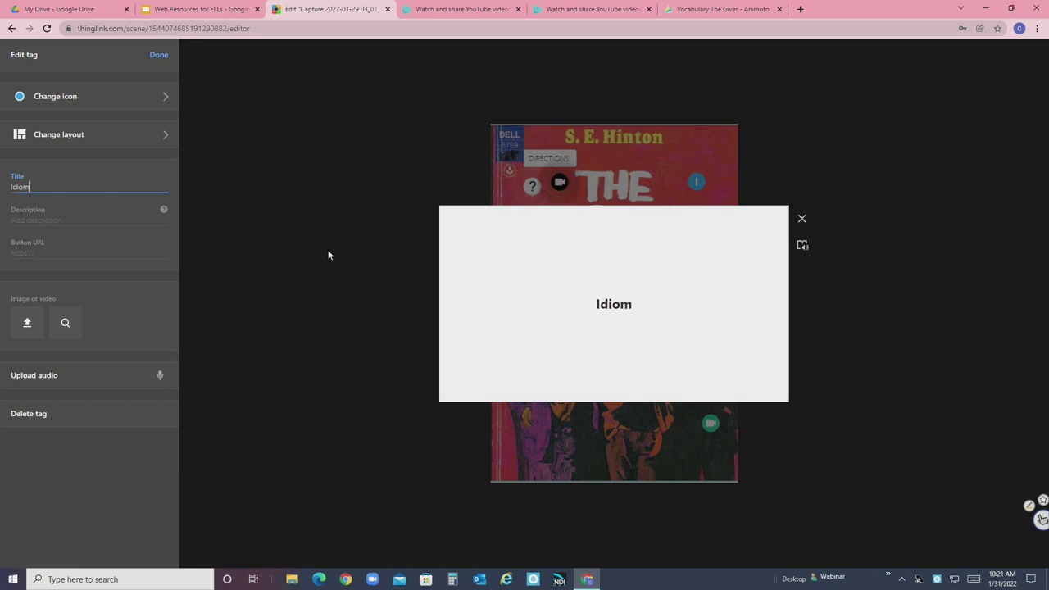
Enter the Idiom tag's description as "After you have looked closely at the cover of this novel and all of tags, you"
key("Tab")
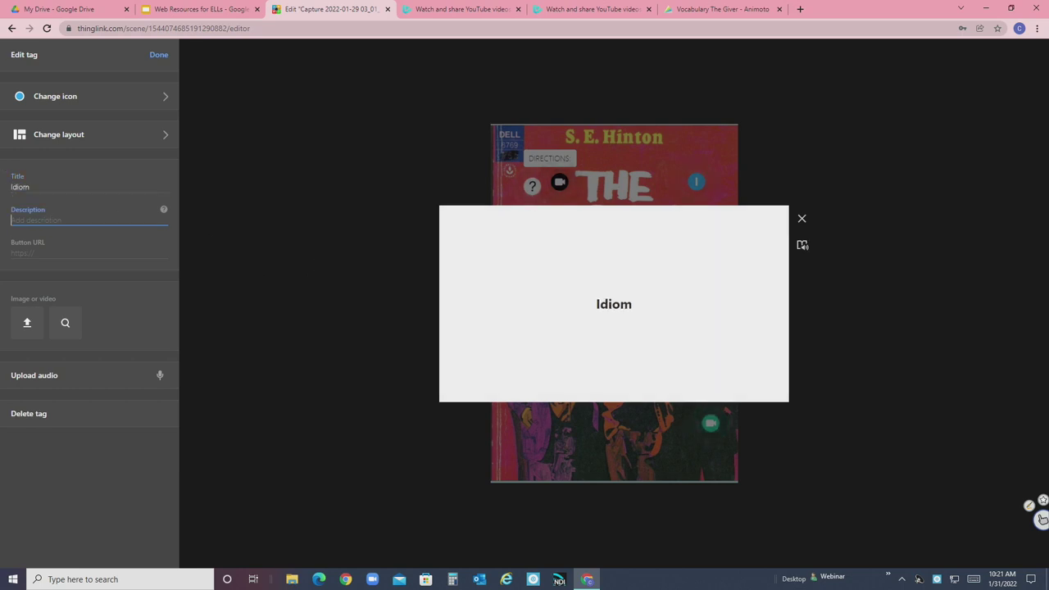
type("Af")
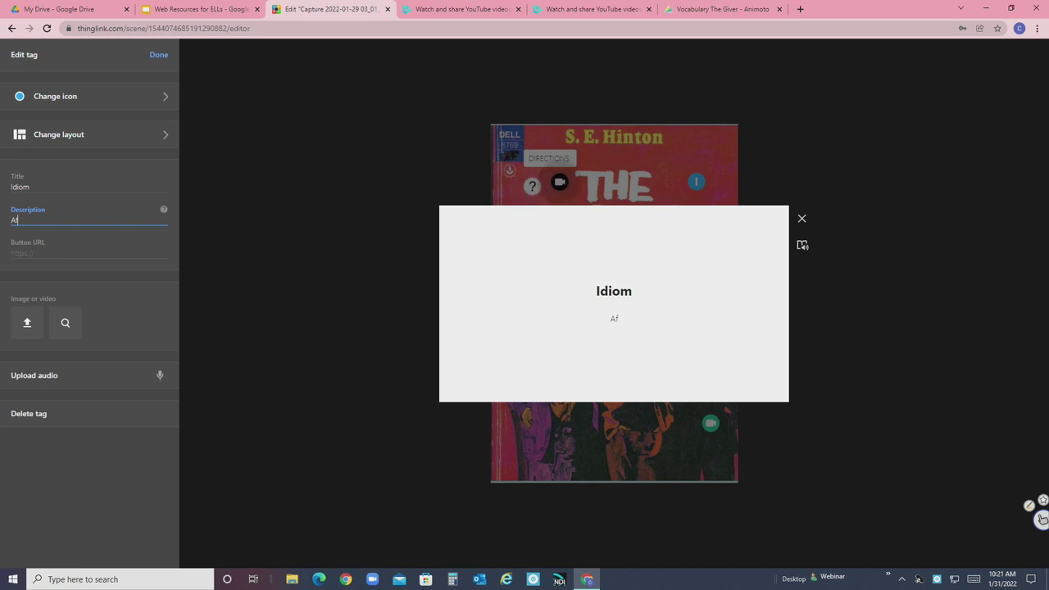
type("ter you have")
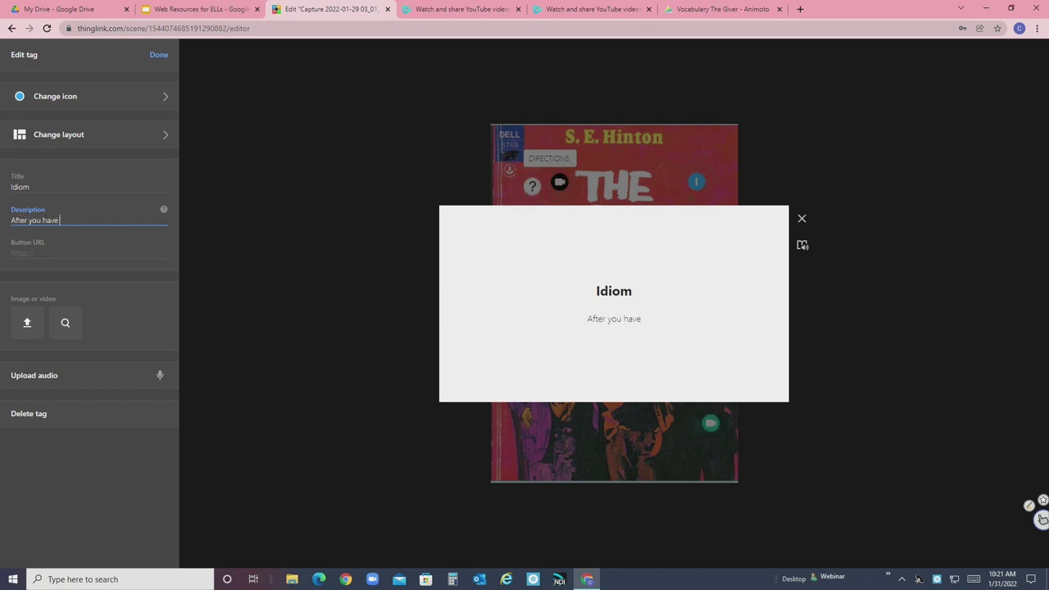
type(" looked")
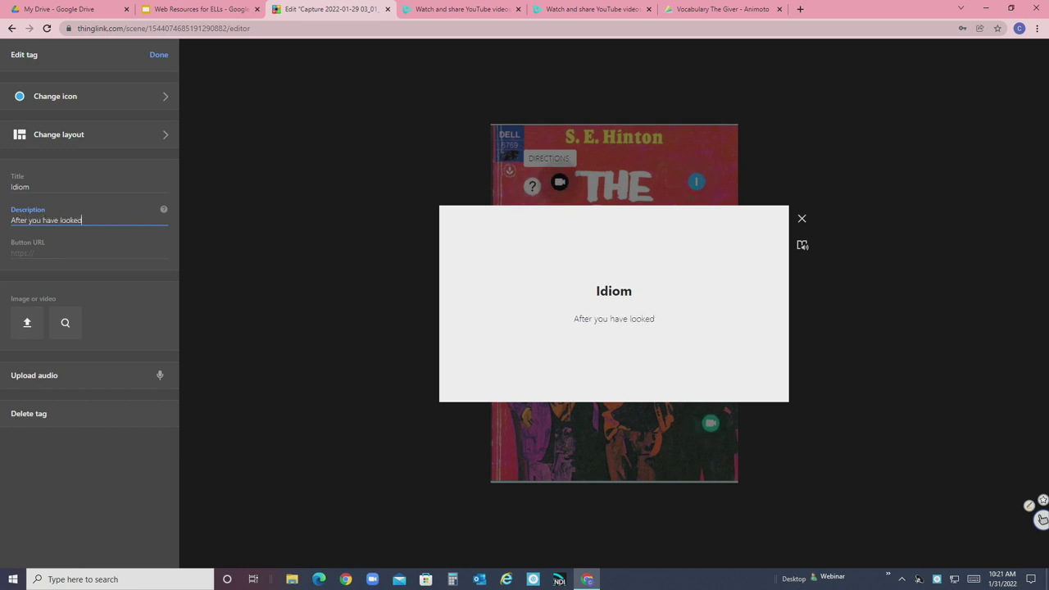
type(" closely ")
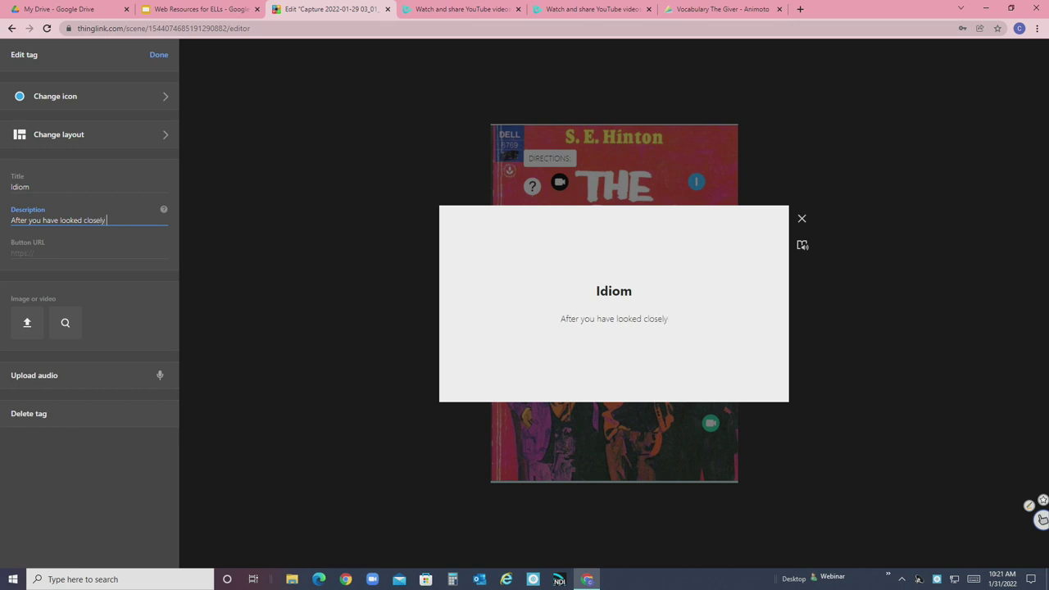
type("at the cover of th")
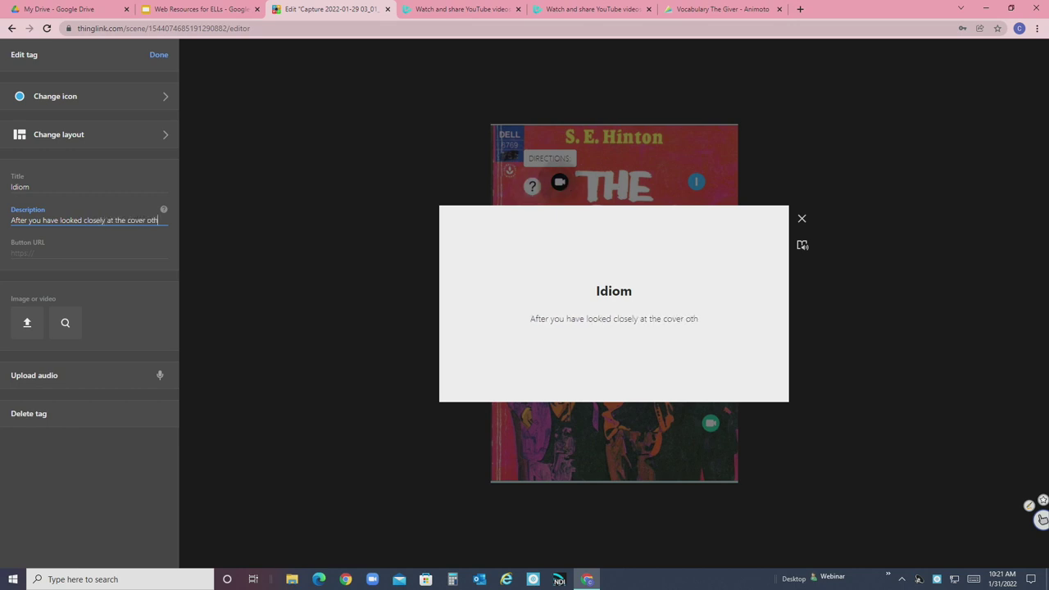
type("is")
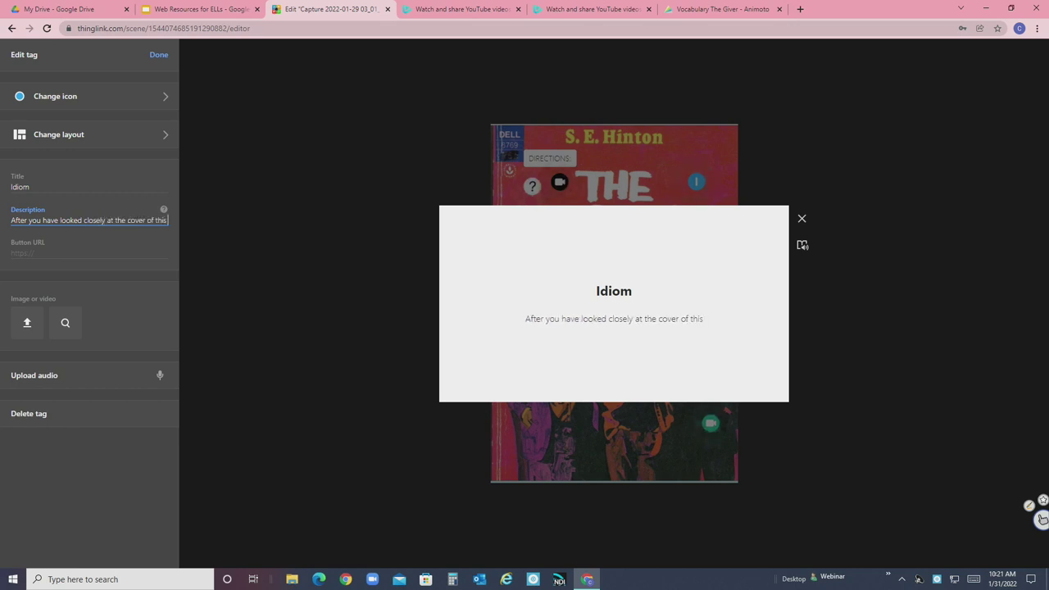
type(" novel,")
key("BackSpace")
key("BackSpace")
type("and all of tha")
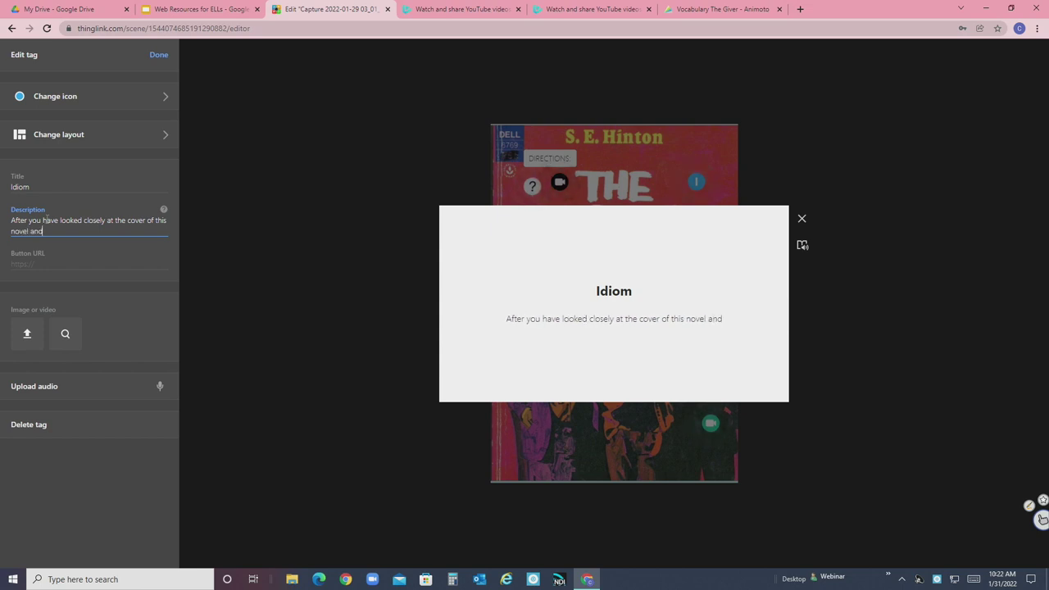
key("BackSpace")
key("BackSpace")
type("ag")
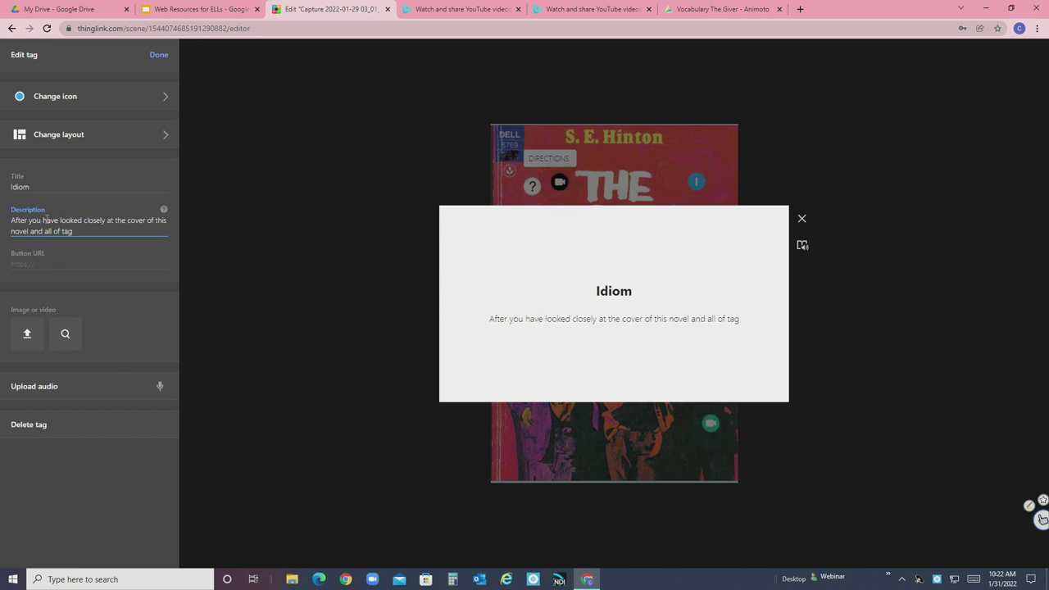
type("s, you")
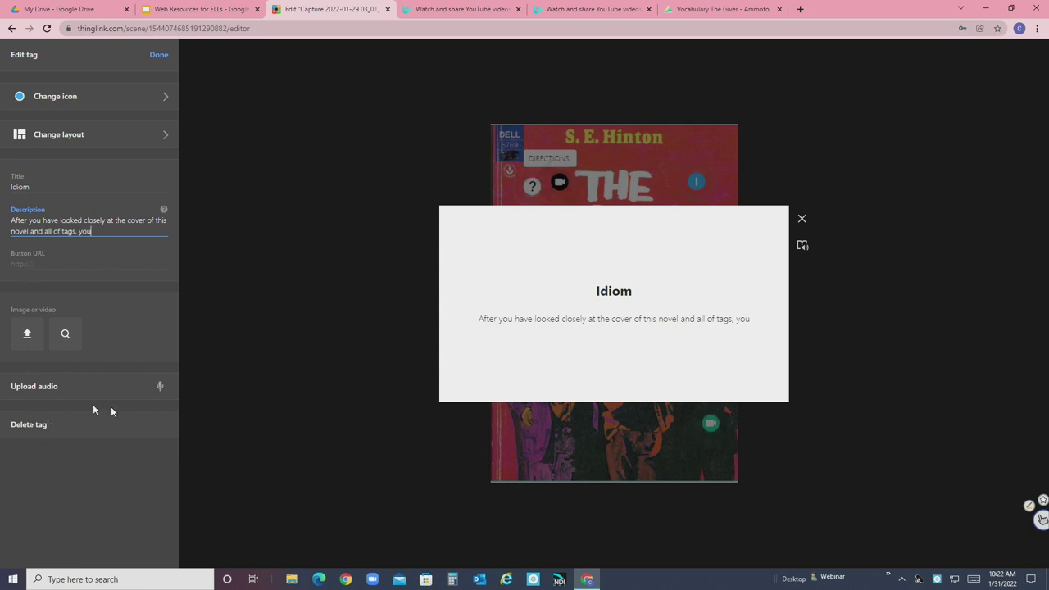
Record an audio clip for the Idiom tag, allowing microphone access, and finish editing the tag
left_click(161, 387)
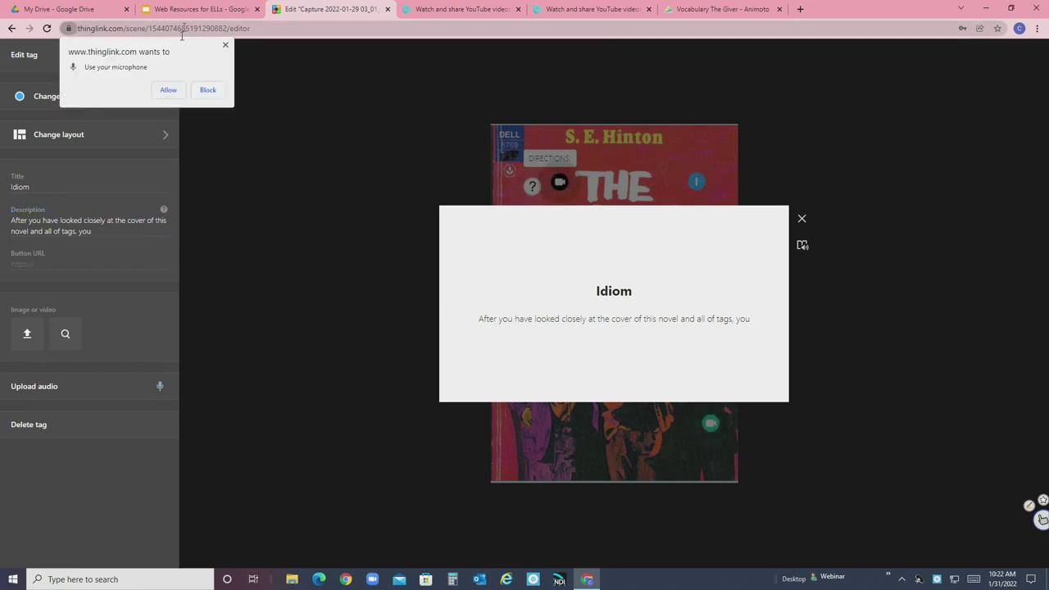
left_click(168, 89)
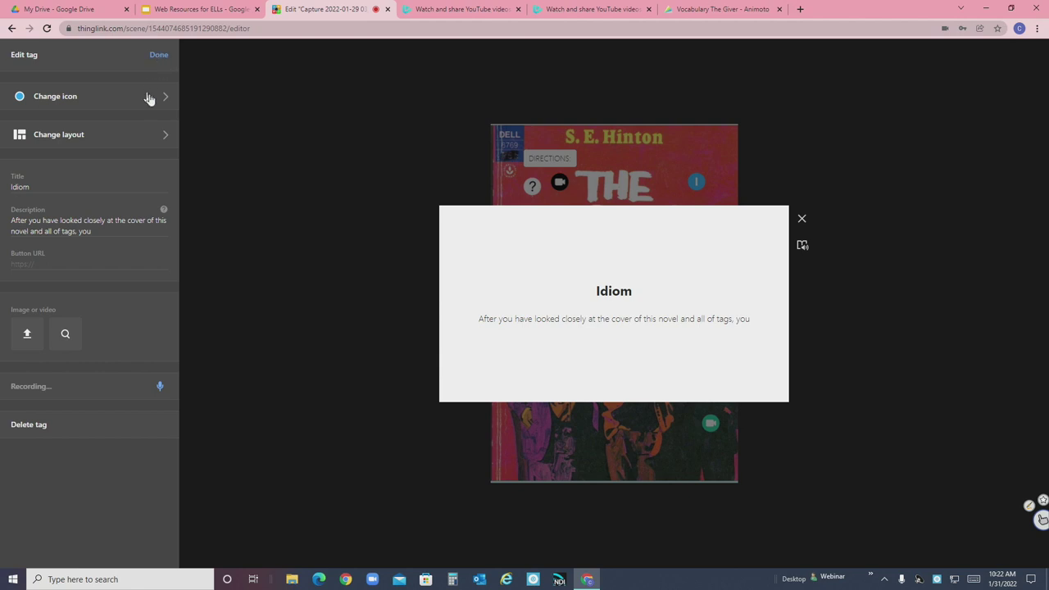
left_click(160, 389)
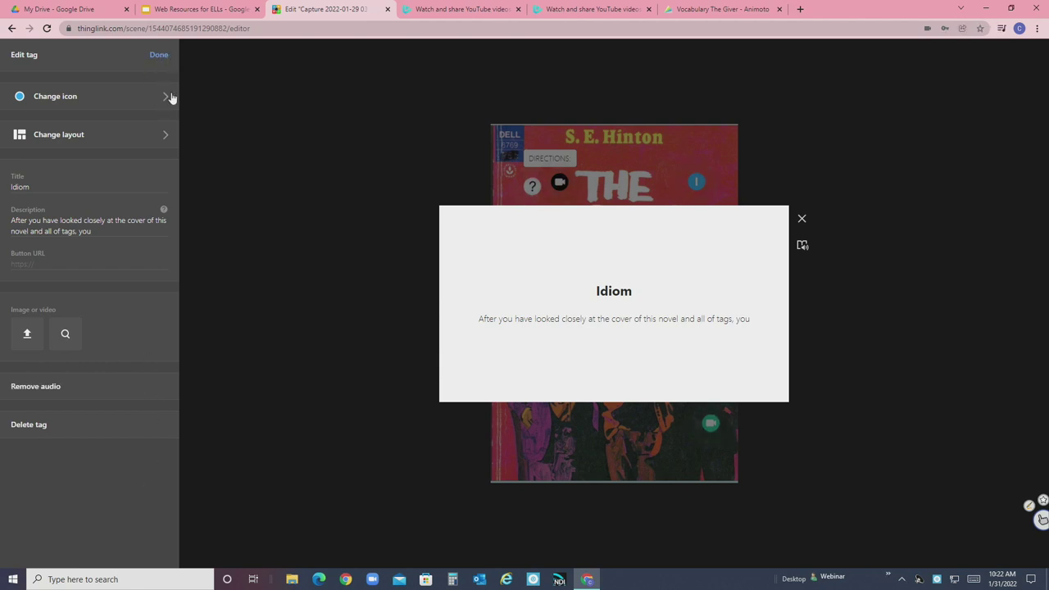
left_click(159, 54)
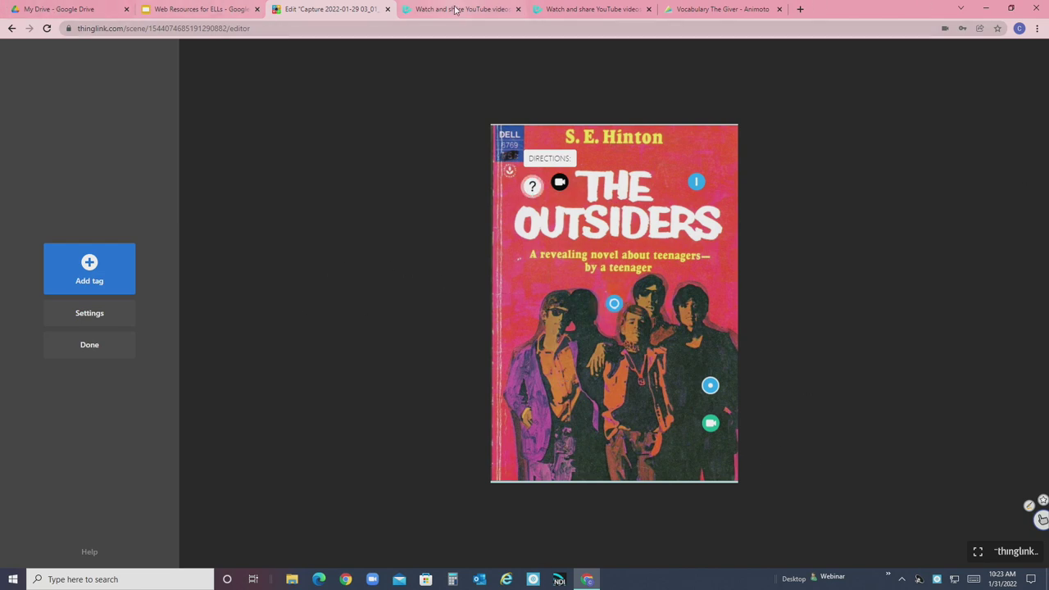
Switch from the ThingLink editor to the Web Resources for ELLs presentation
left_click(60, 11)
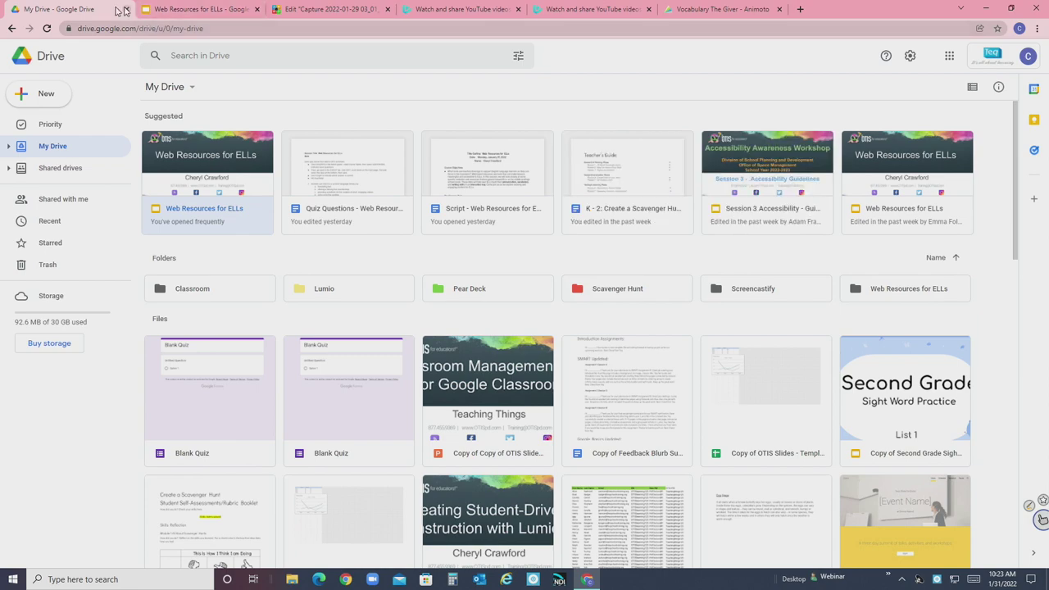
left_click(176, 9)
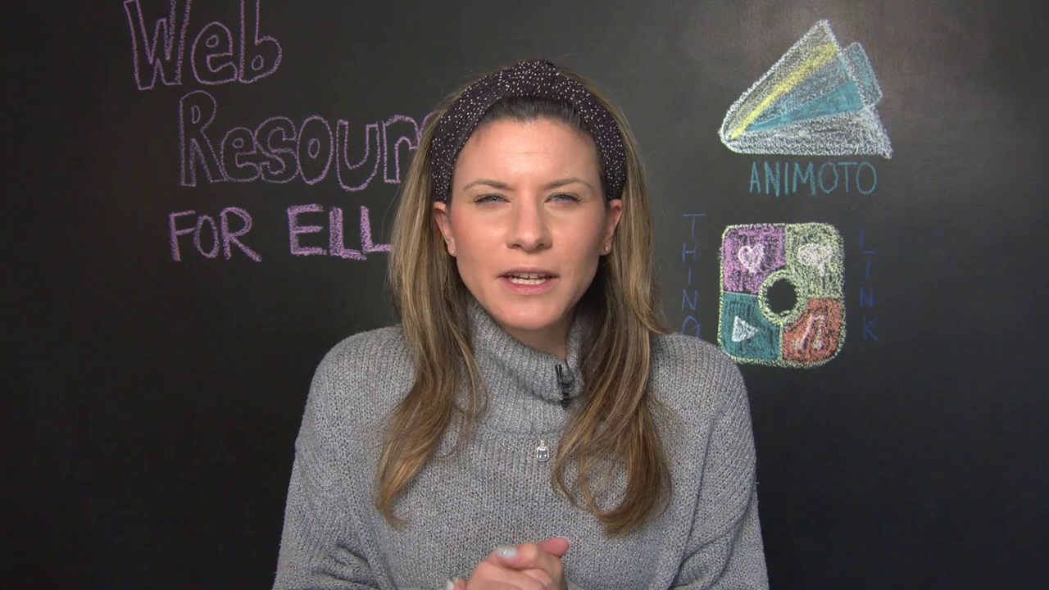
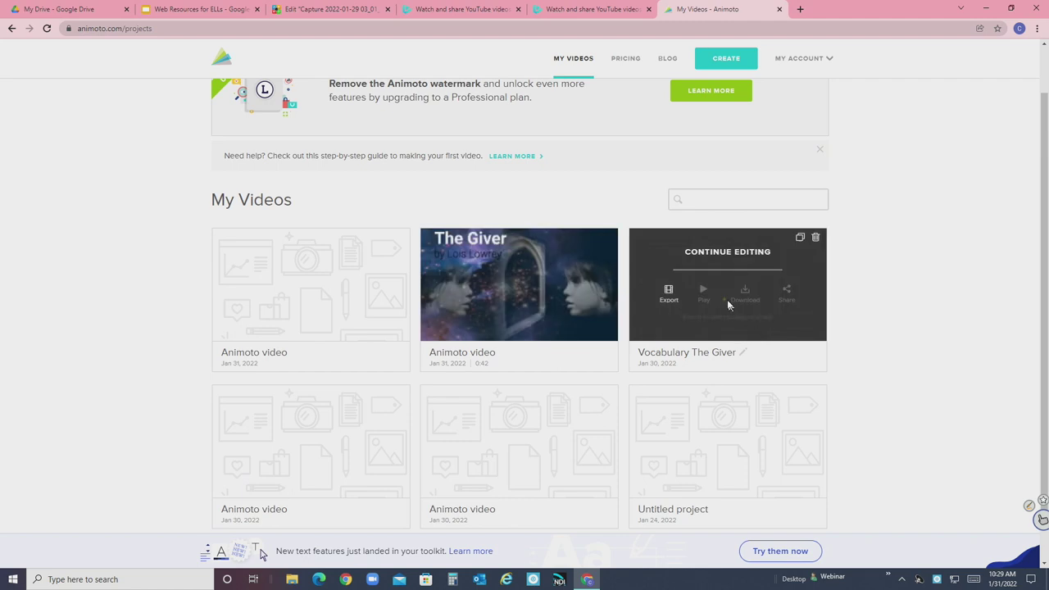
Open the Vocabulary The Giver video for editing in Animoto, and examine the two images in its title block
left_click(734, 253)
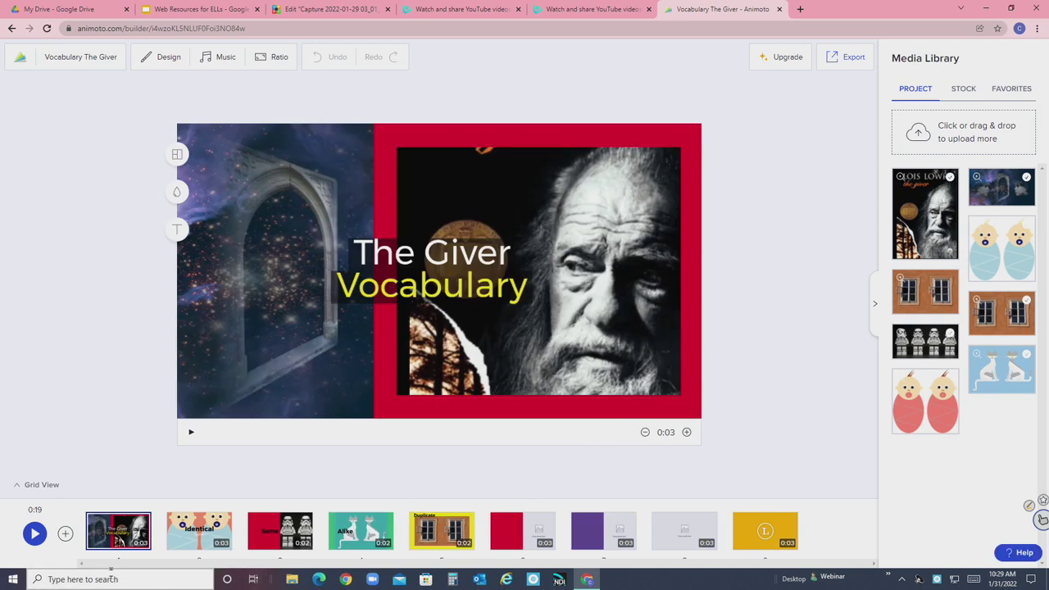
mouse_move(108, 554)
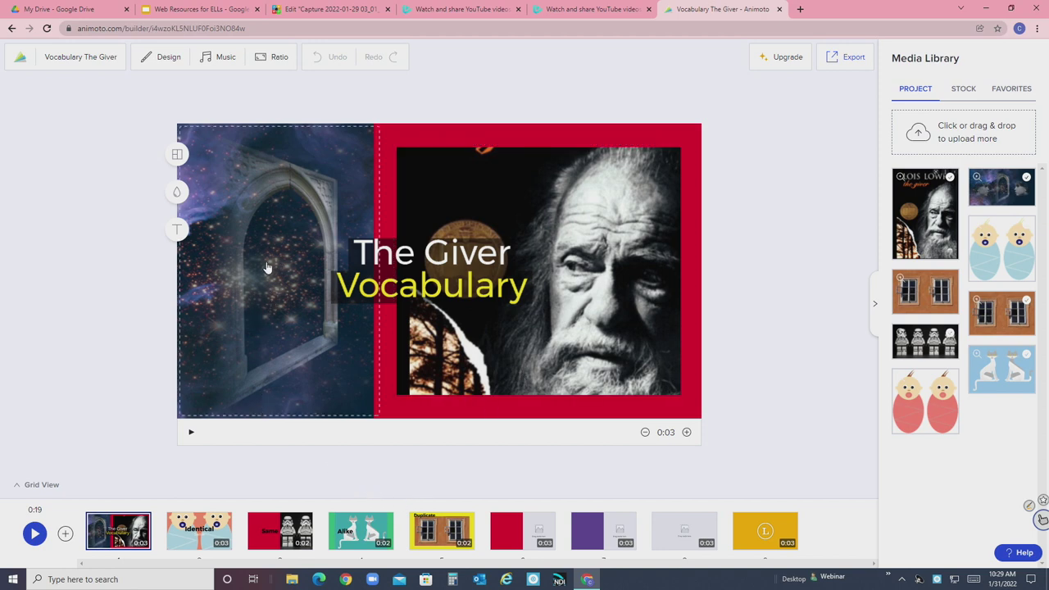
left_click(254, 294)
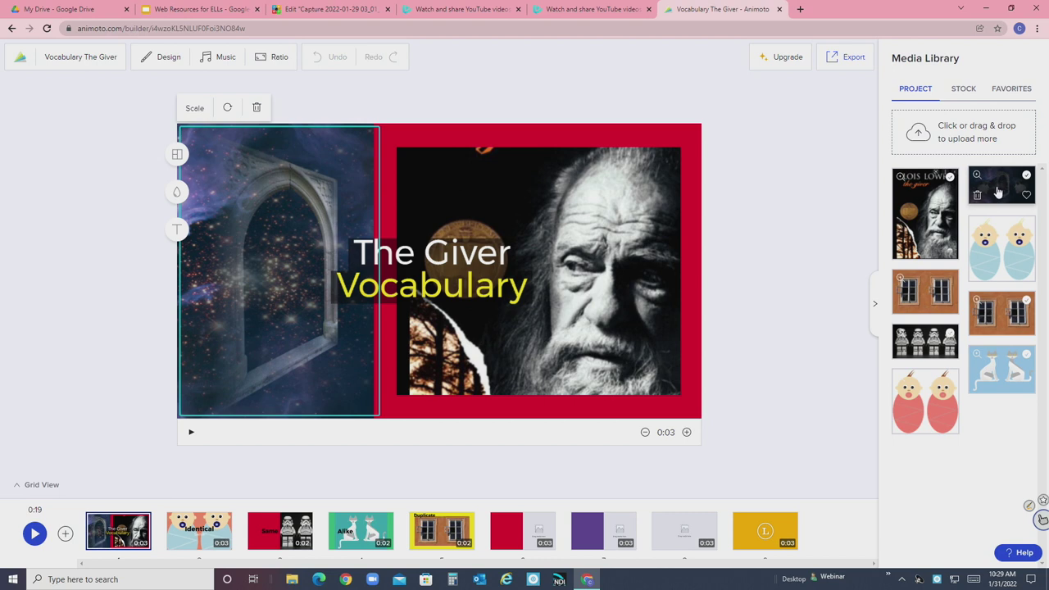
left_click_drag(998, 196, 621, 236)
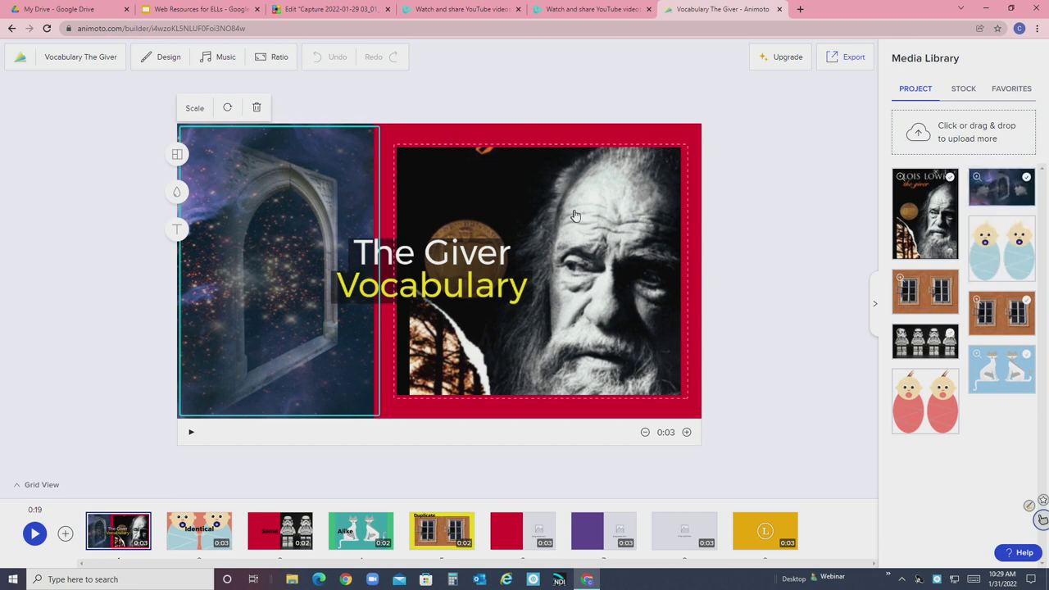
left_click_drag(572, 214, 600, 257)
Examine the Identical, Same, Alike and Duplicate vocabulary blocks and the empty red block in the video timeline
left_click(200, 550)
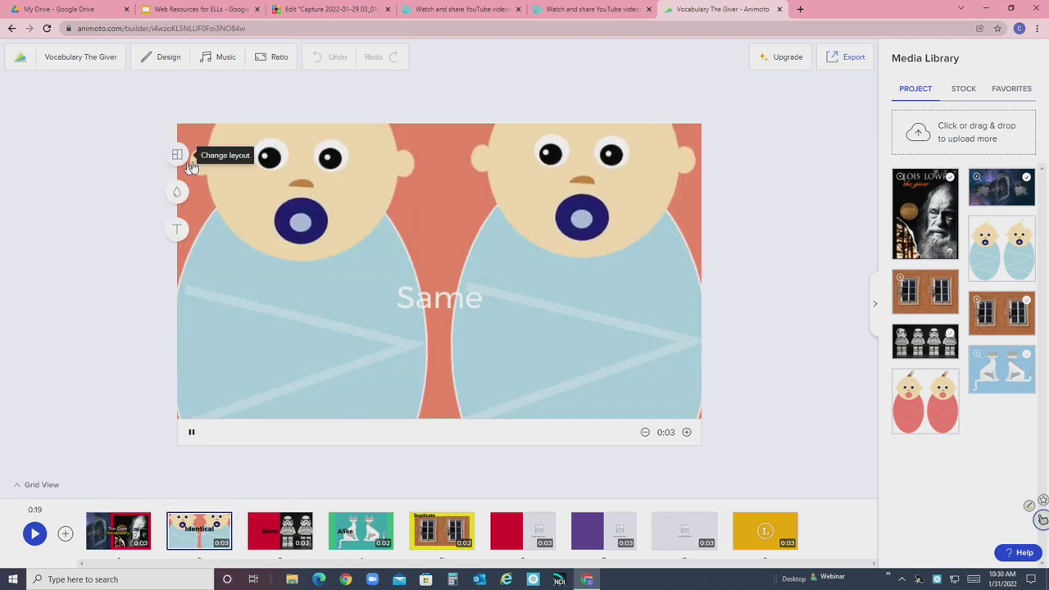
mouse_move(553, 533)
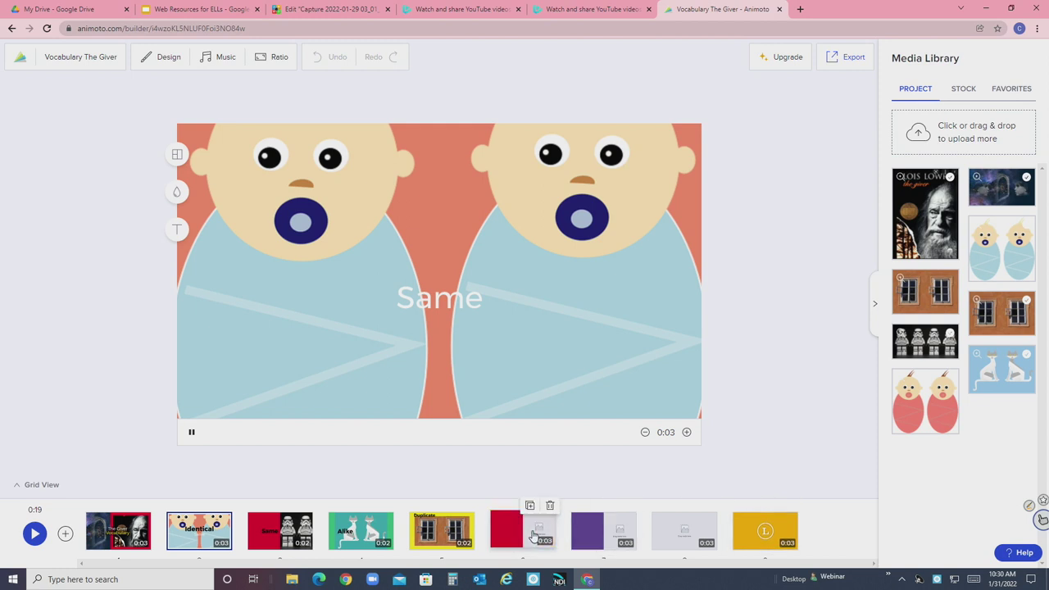
mouse_move(184, 538)
left_click(522, 537)
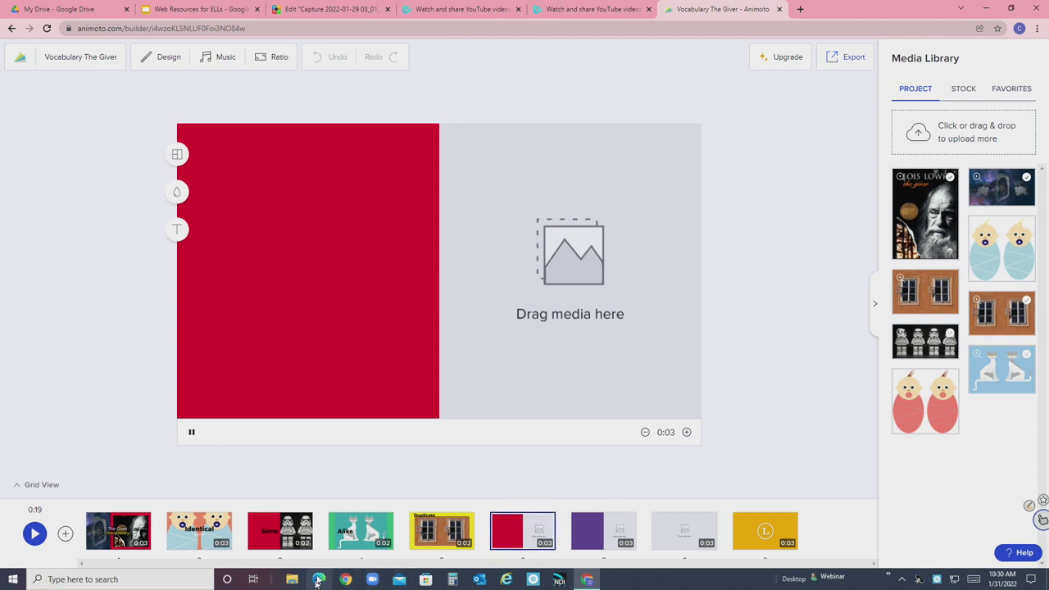
left_click(274, 531)
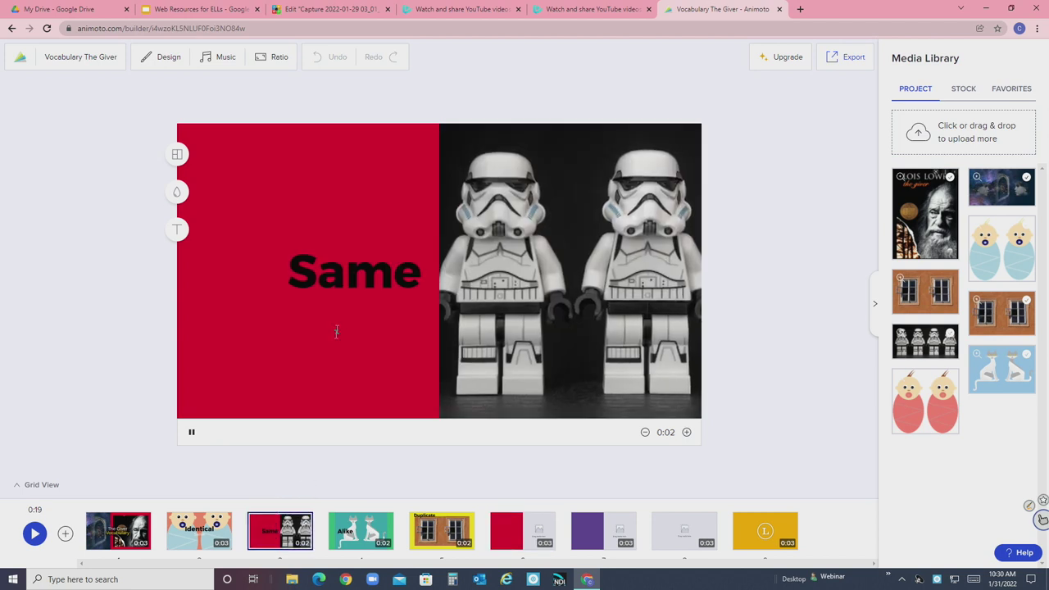
left_click(350, 532)
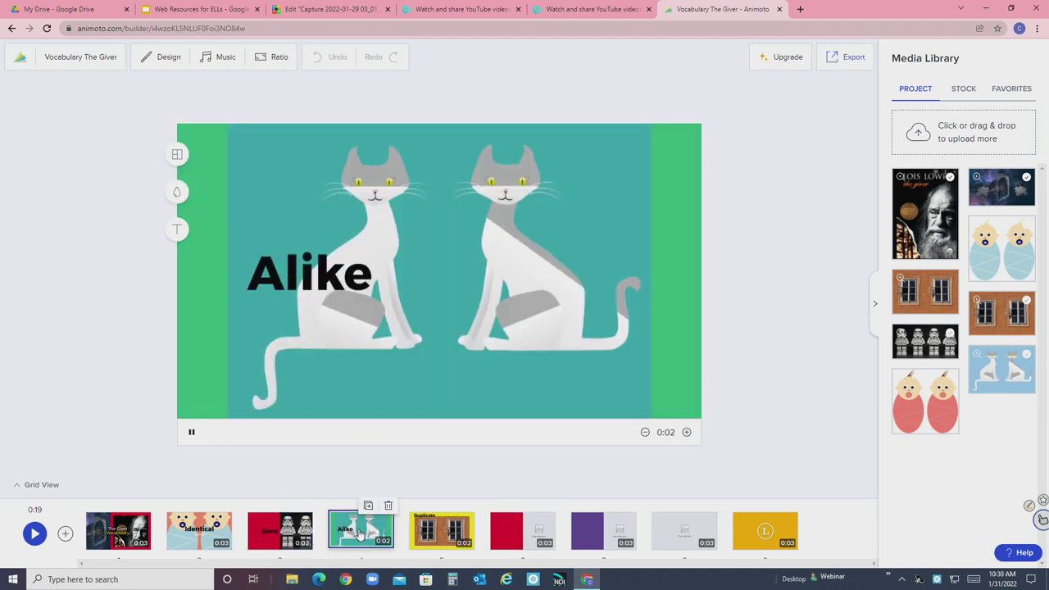
left_click(427, 531)
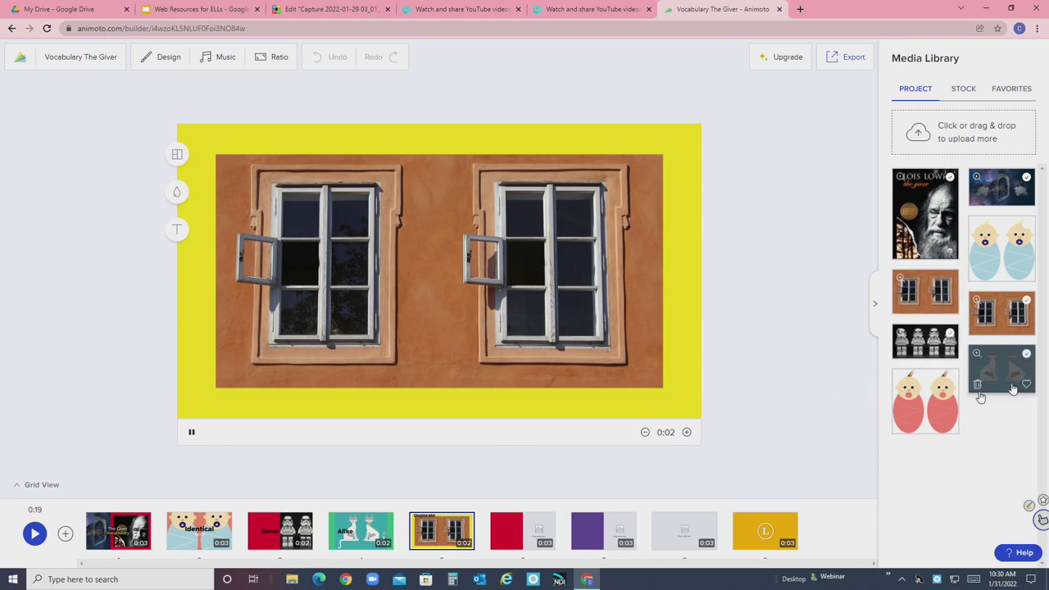
left_click(207, 537)
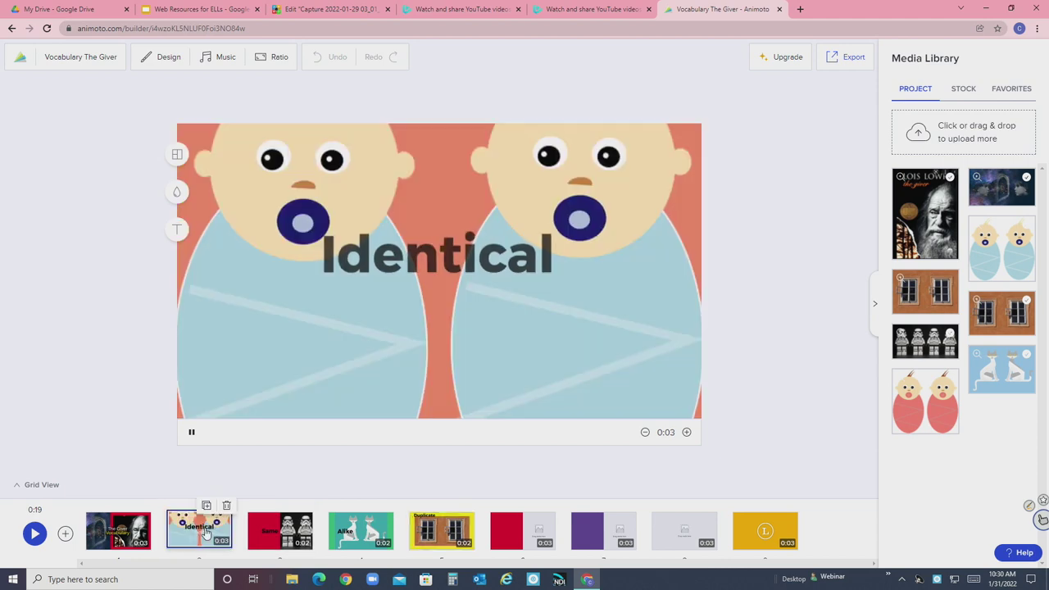
Examine the text options and the layout choices available for the Identical block
left_click(179, 231)
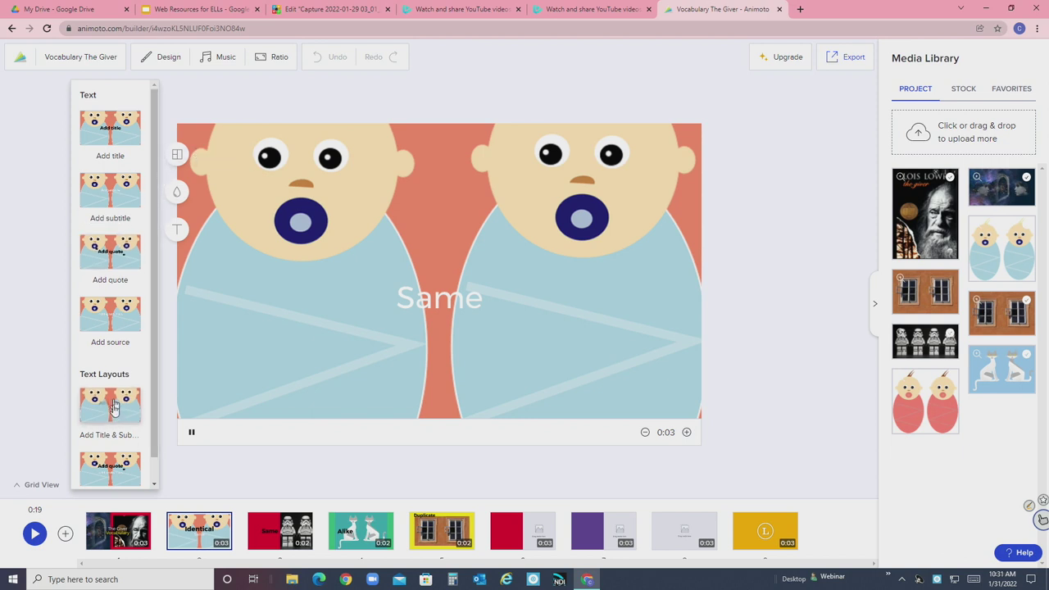
left_click(177, 154)
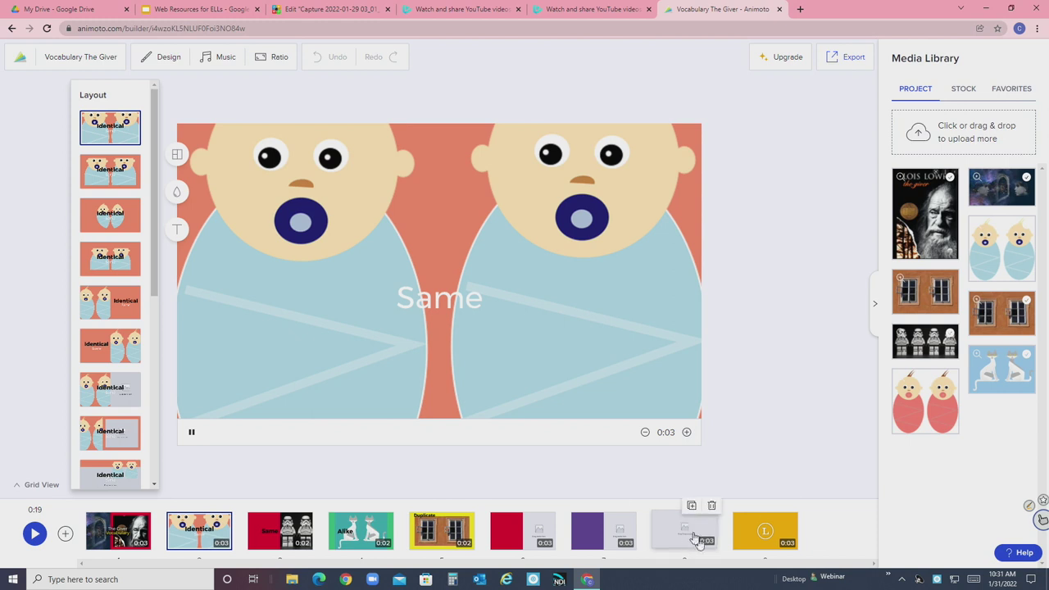
Add the title "Identical" to the empty red block and center it on the red half
left_click(525, 531)
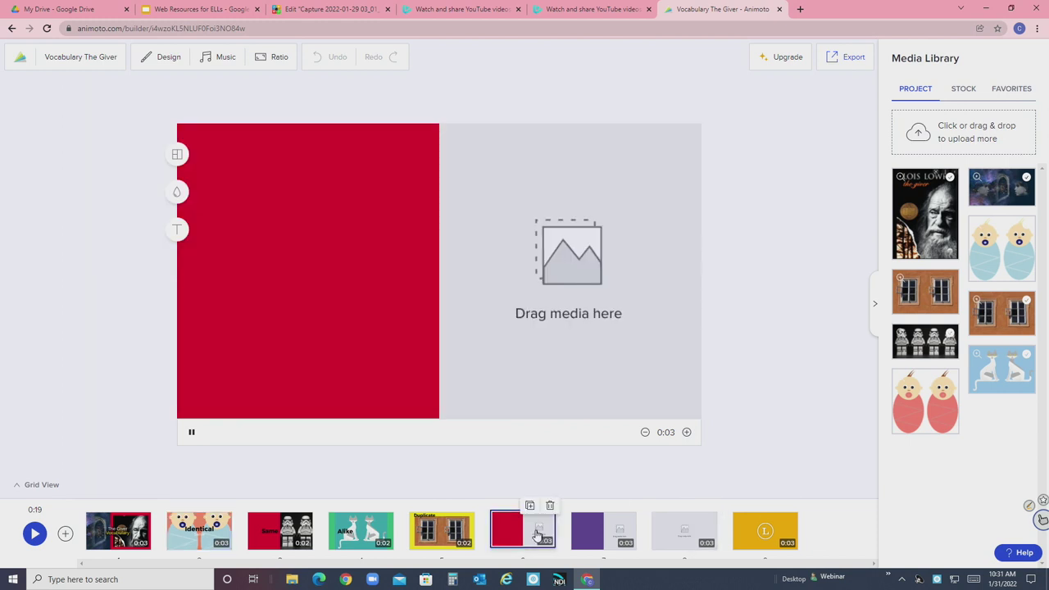
left_click(177, 230)
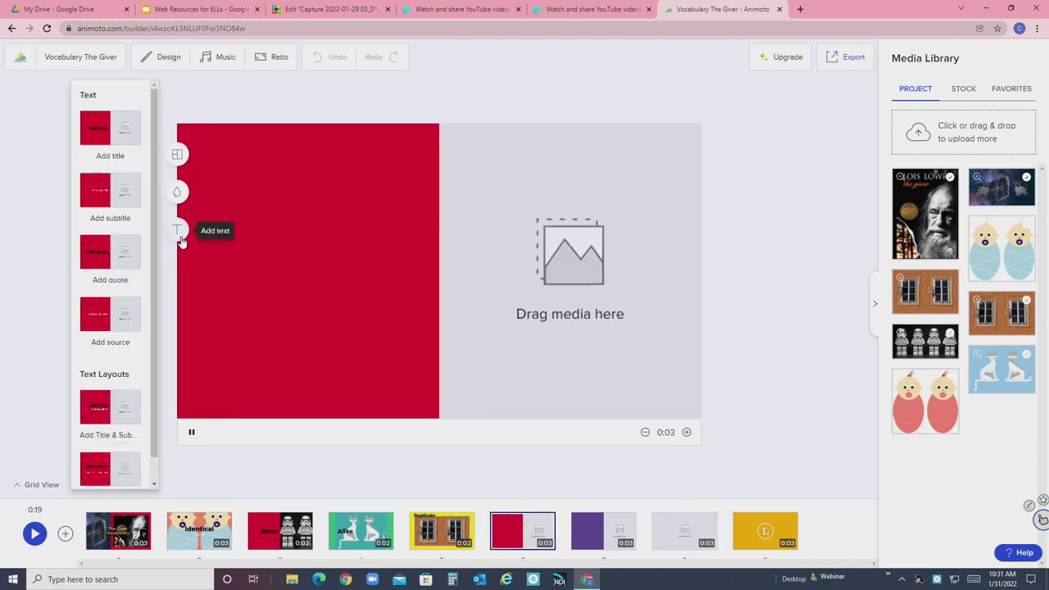
left_click(100, 131)
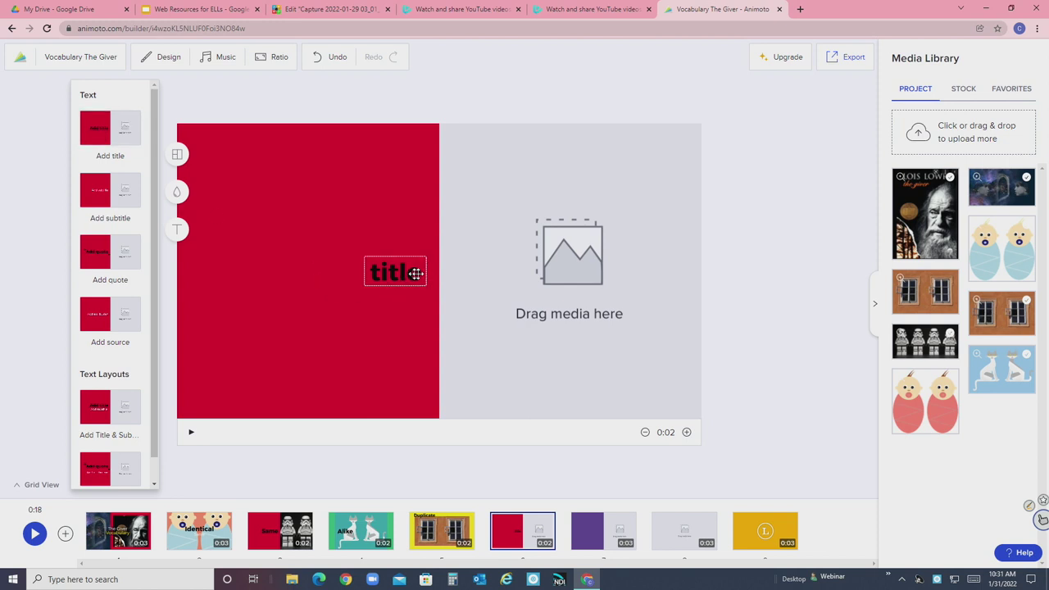
left_click_drag(419, 273, 380, 252)
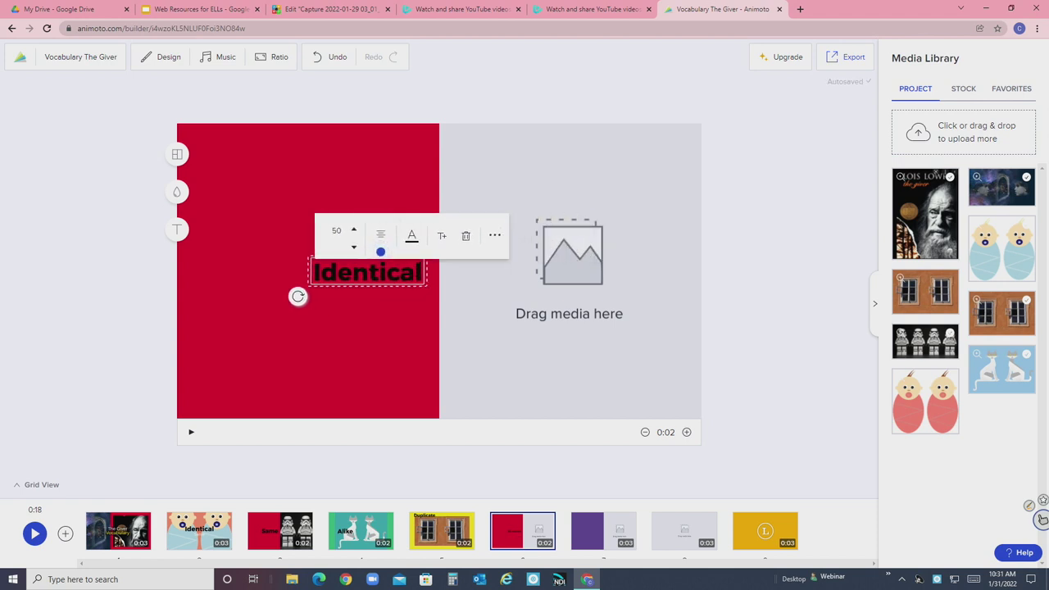
left_click(349, 305)
left_click_drag(397, 269, 329, 255)
right_click(285, 262)
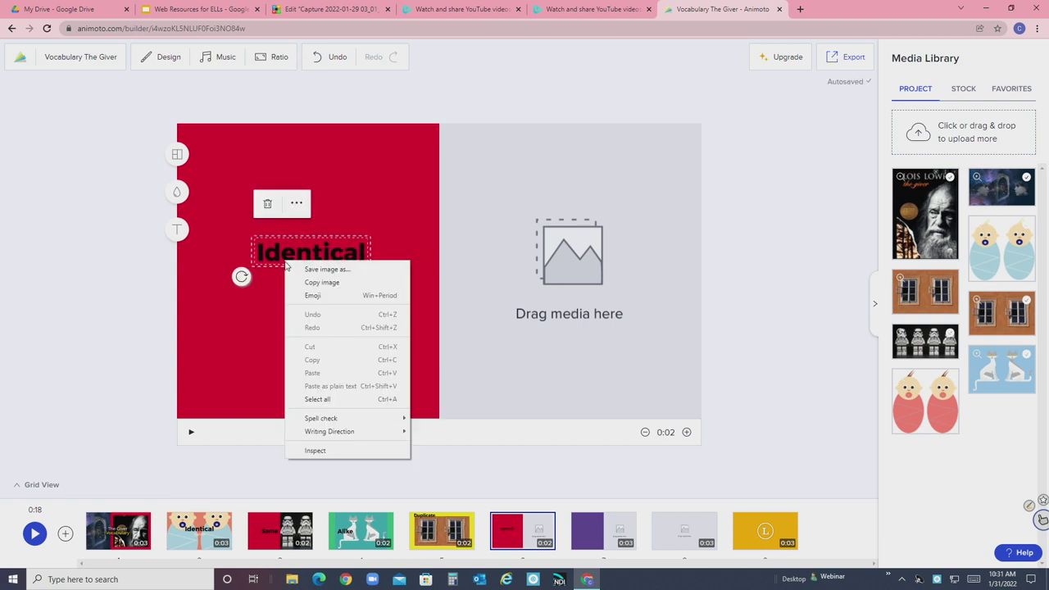
Place the blue twin babies image in the red block's empty media area and scale it down to the minimum
left_click(569, 240)
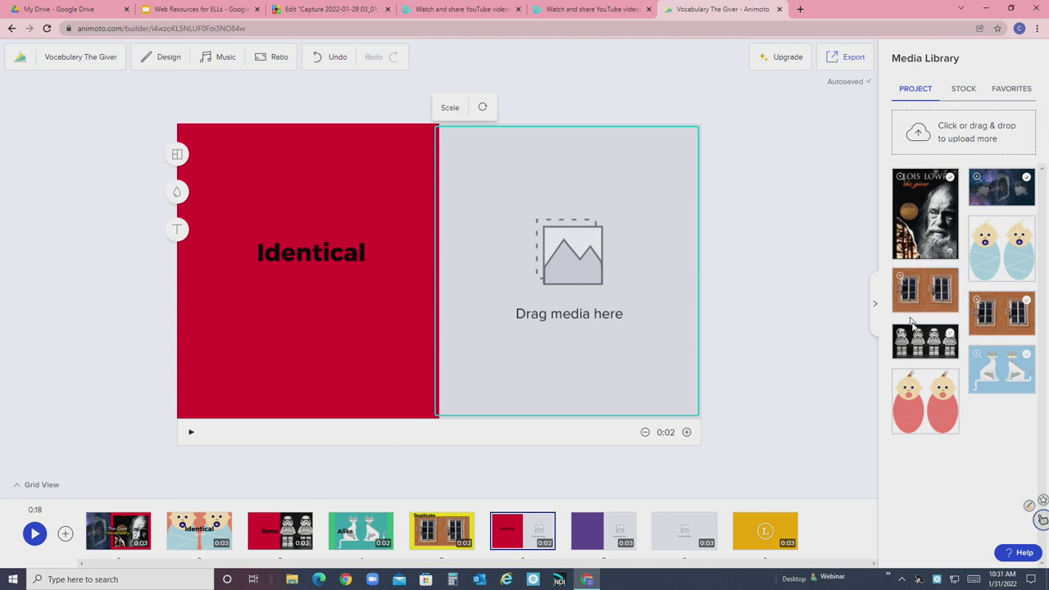
left_click_drag(919, 319, 1002, 314)
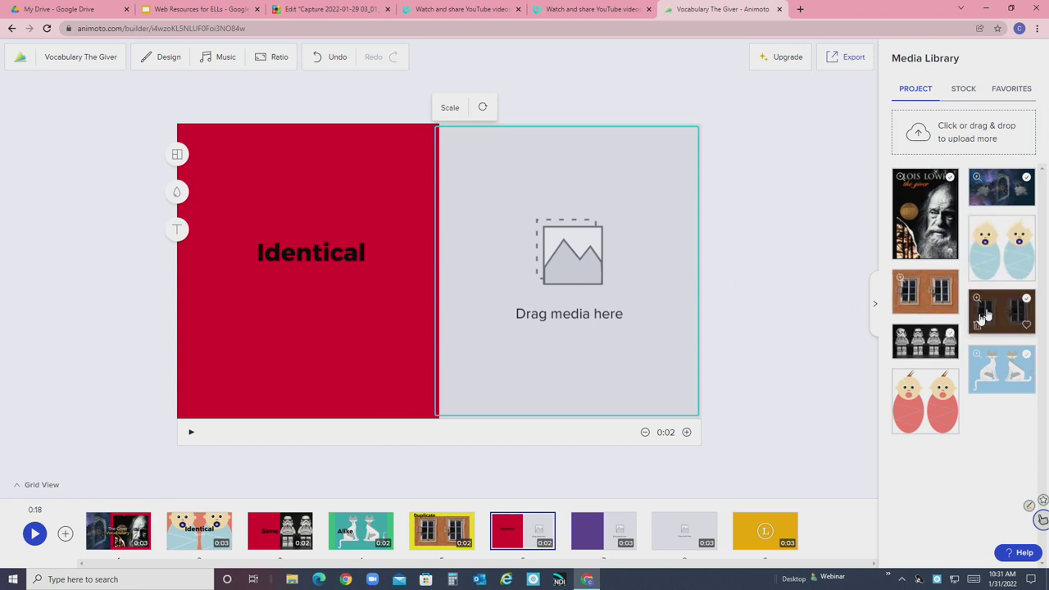
left_click_drag(995, 256, 555, 249)
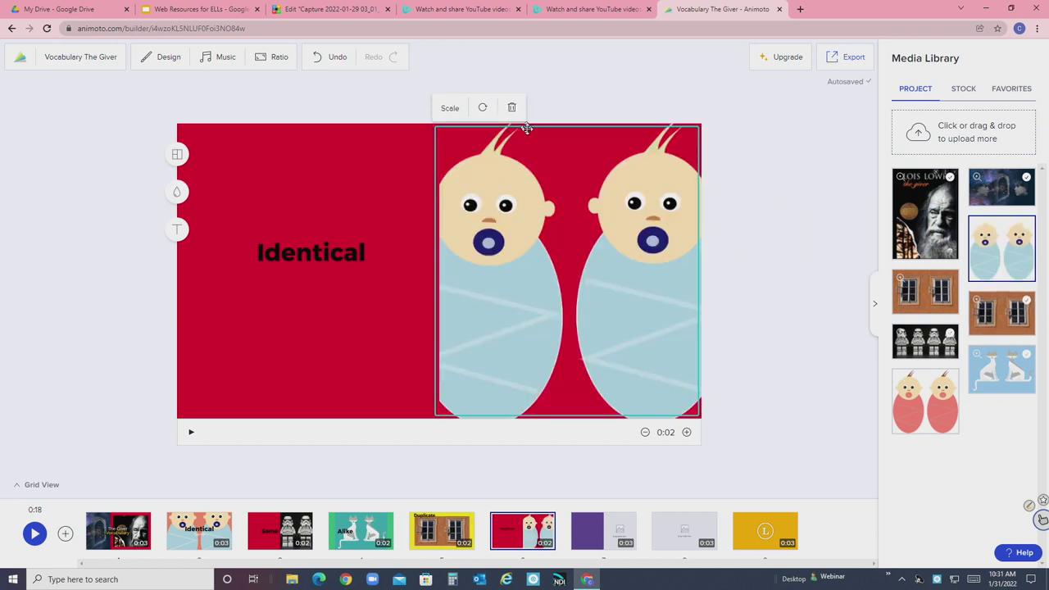
left_click(451, 109)
mouse_move(457, 134)
left_mouse_down()
mouse_move(487, 135)
mouse_move(450, 138)
left_mouse_up()
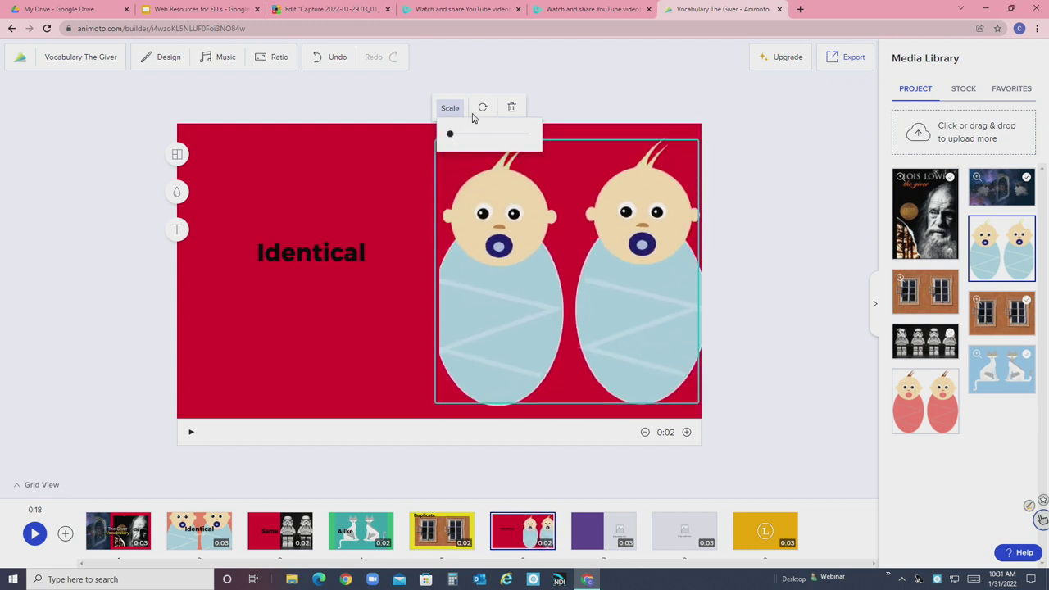
left_click(377, 213)
right_click(518, 268)
left_click(512, 255)
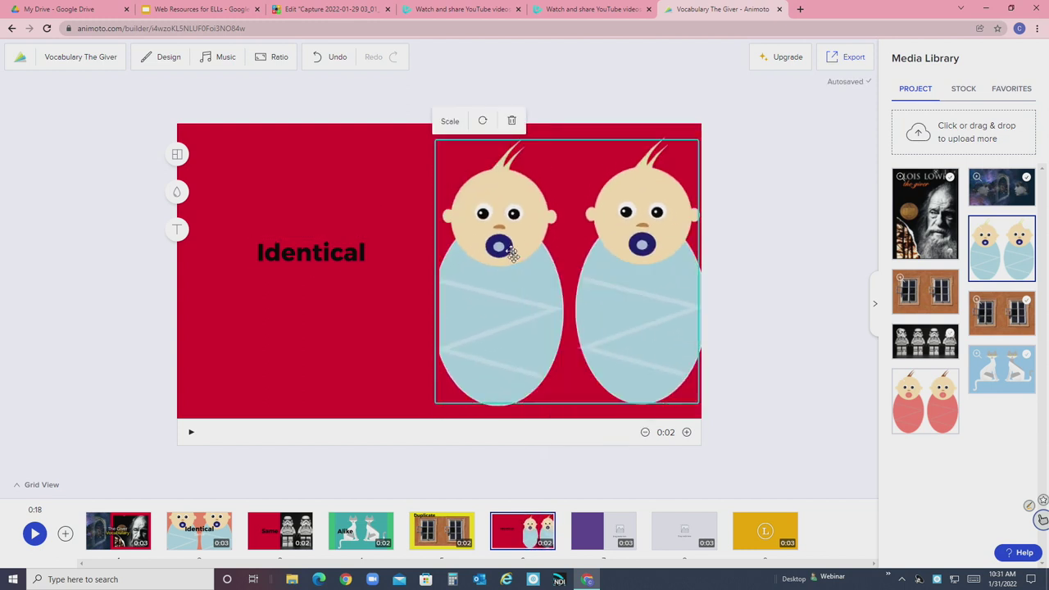
Try purple, pink and yellow backgrounds on the new Identical block, and set its background color to bright blue
left_click(322, 271)
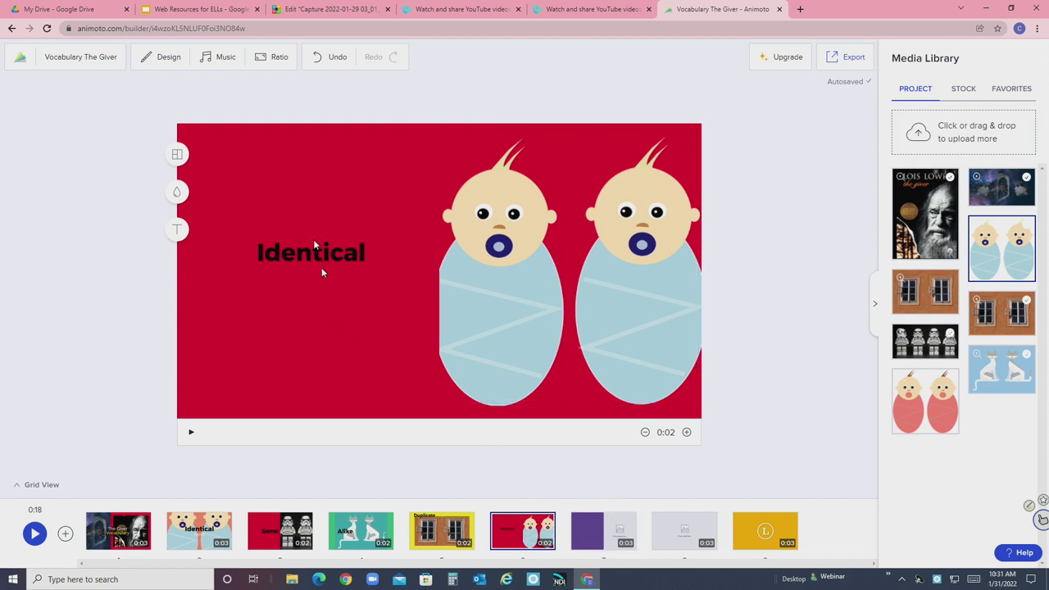
left_click(298, 246)
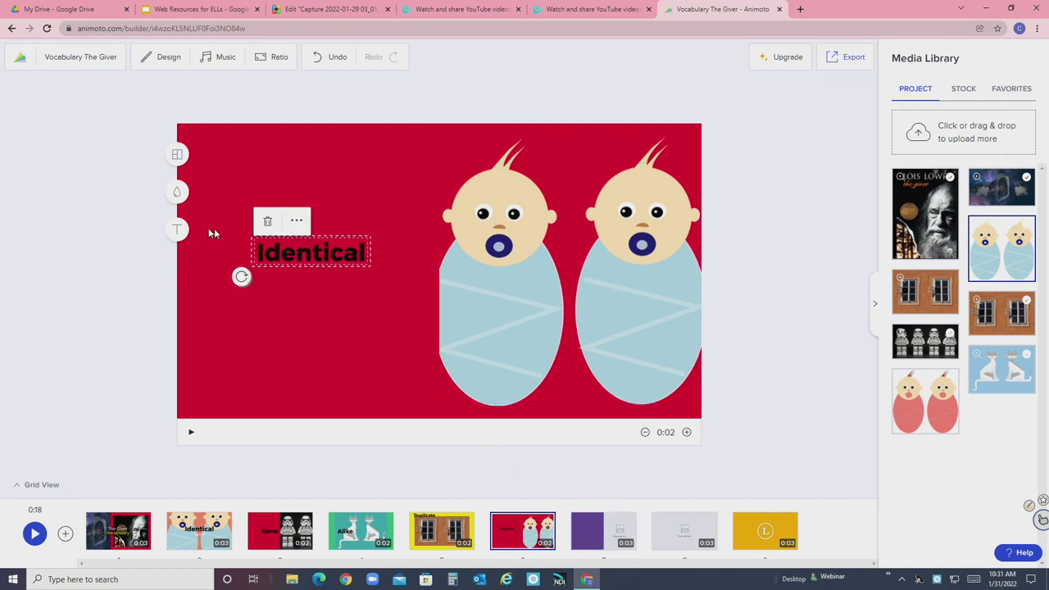
left_click(177, 230)
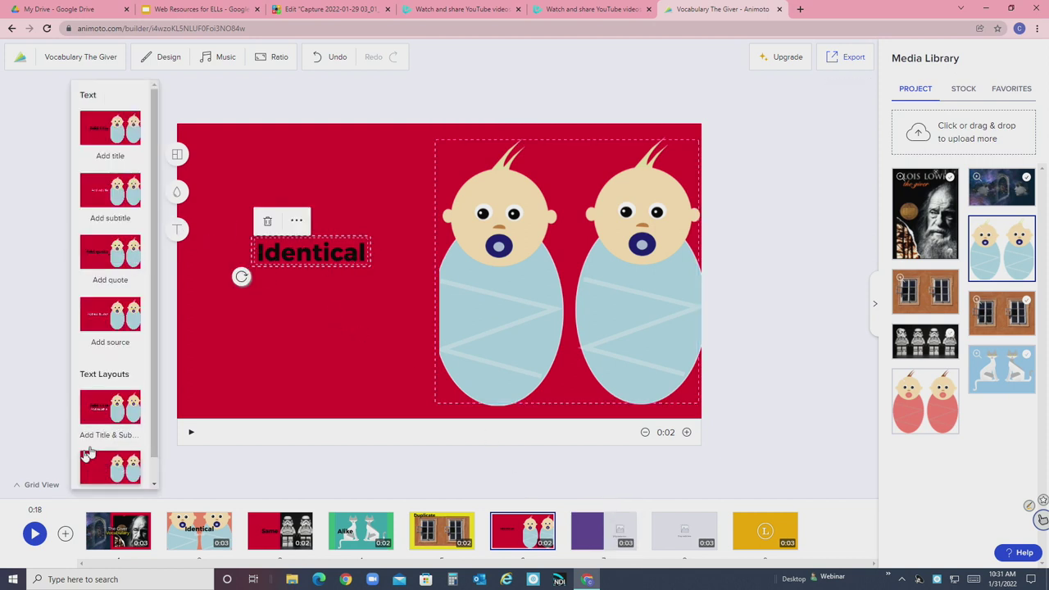
left_click(179, 195)
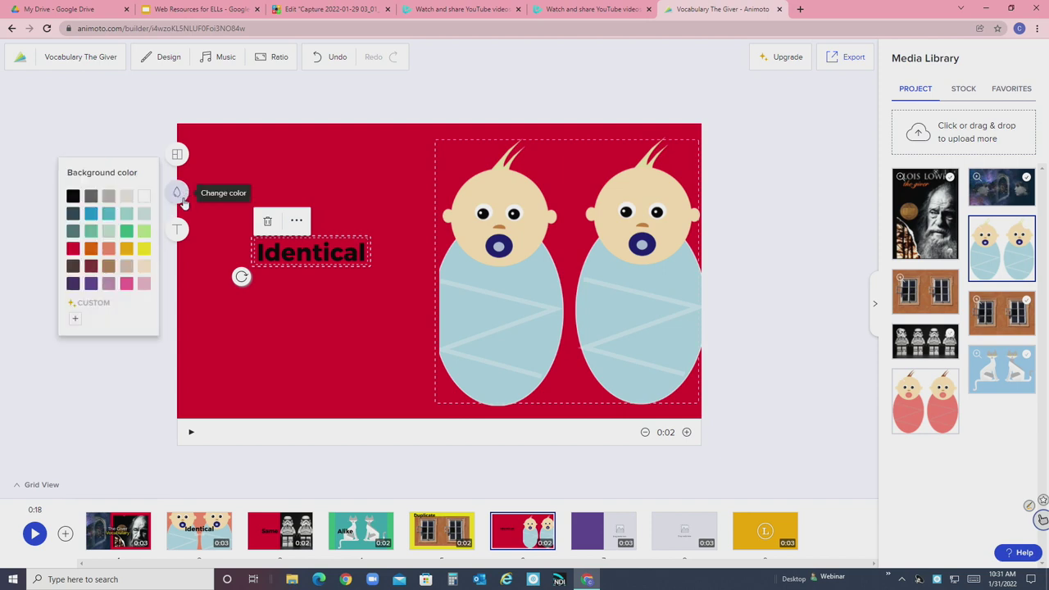
left_click(91, 284)
left_click(127, 284)
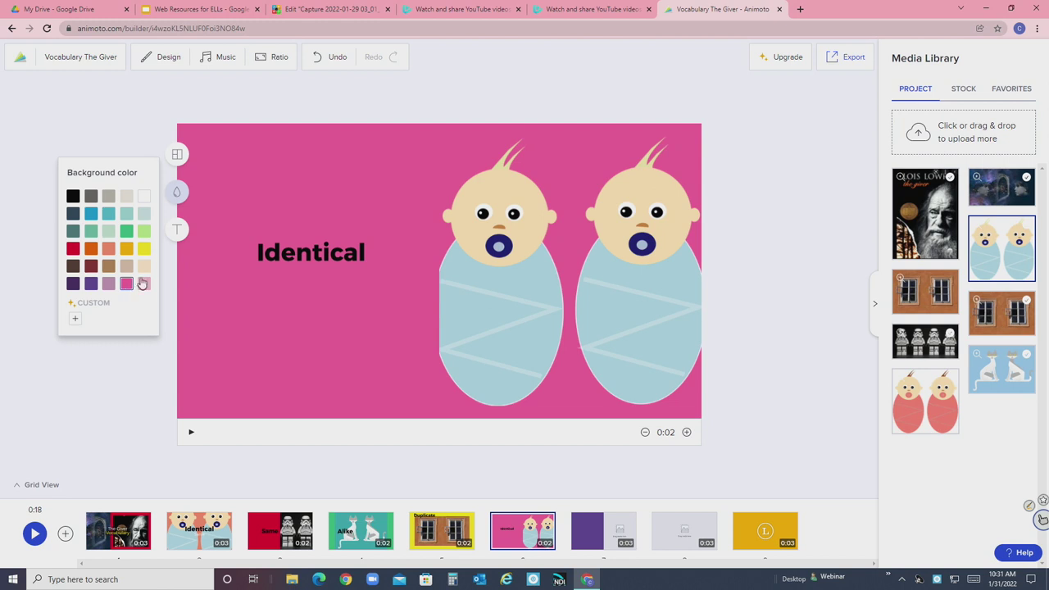
left_click(143, 250)
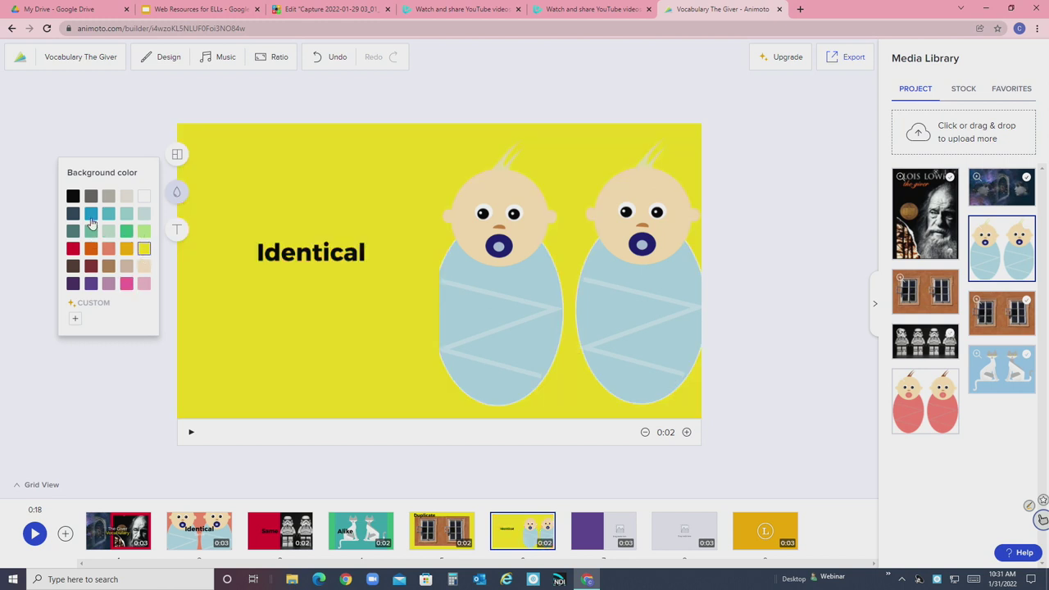
left_click(91, 214)
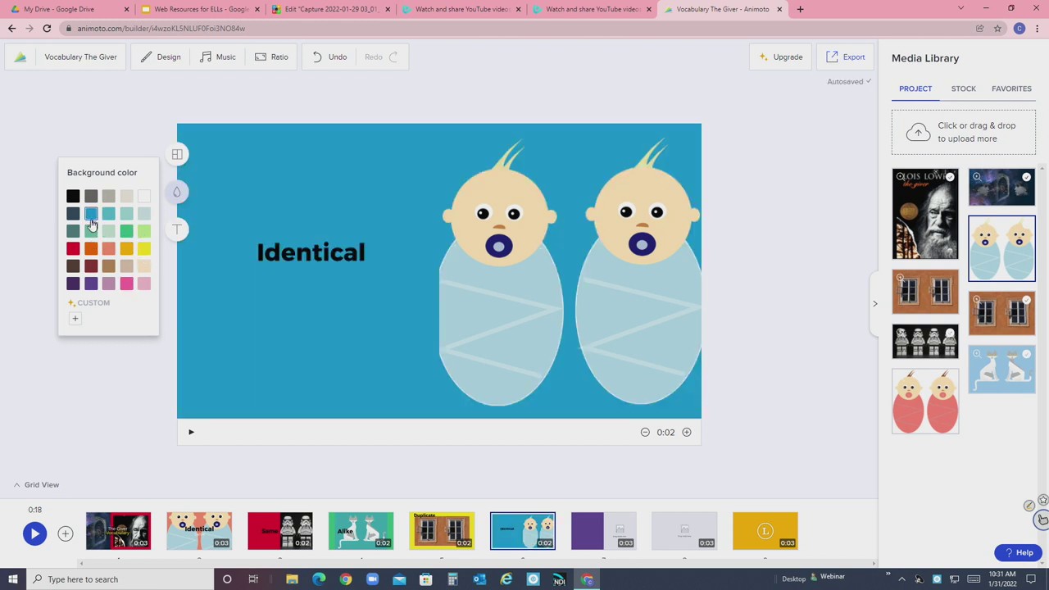
left_click(593, 274)
right_click(575, 194)
left_click(564, 165)
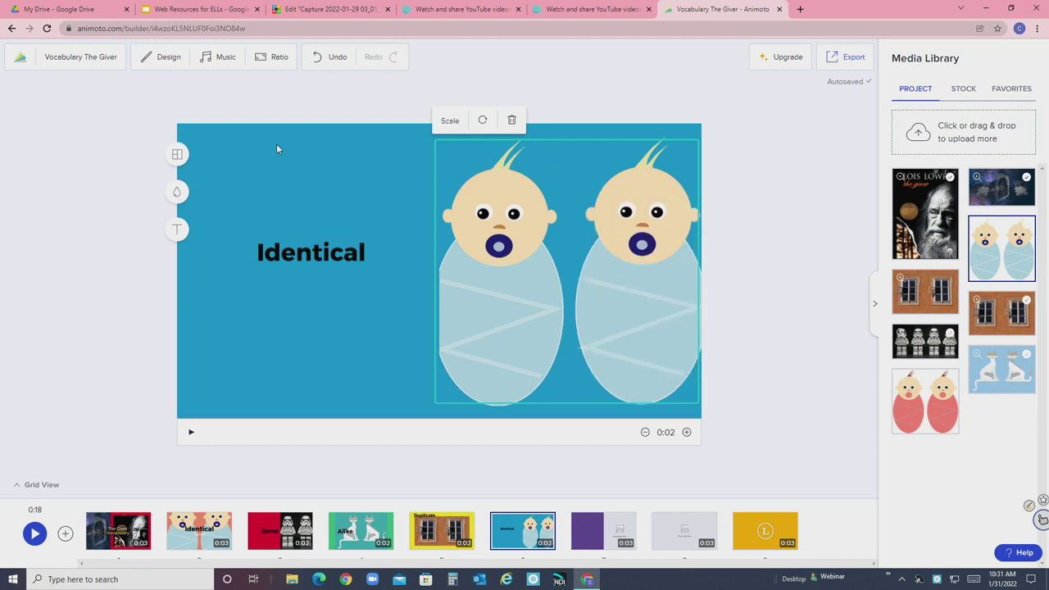
left_click(312, 159)
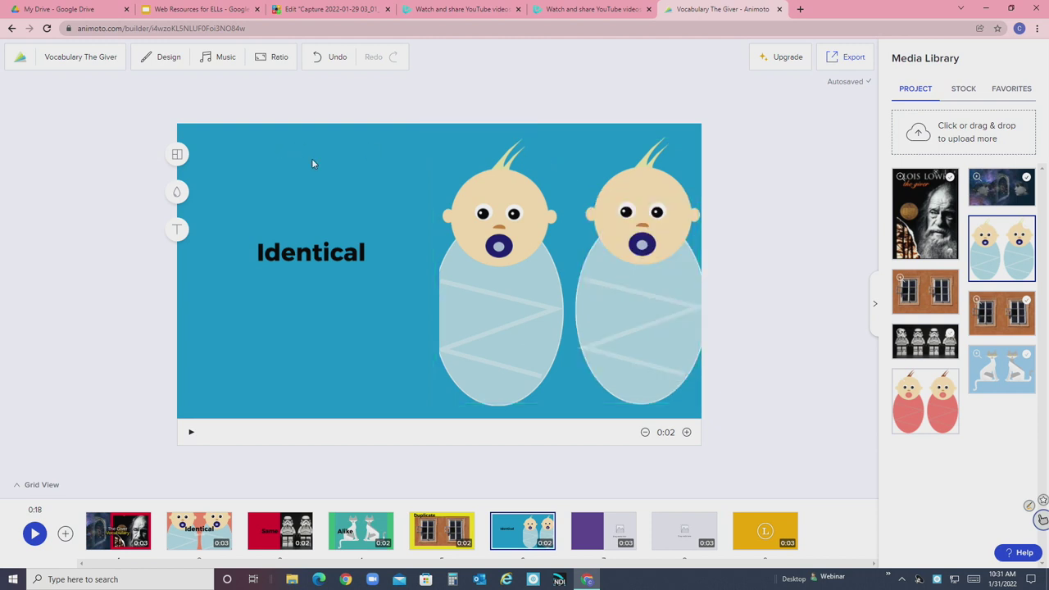
Try the side-by-side media layout on the block, and apply the layout with two stacked images beside one tall image
left_click(177, 155)
left_click(107, 398)
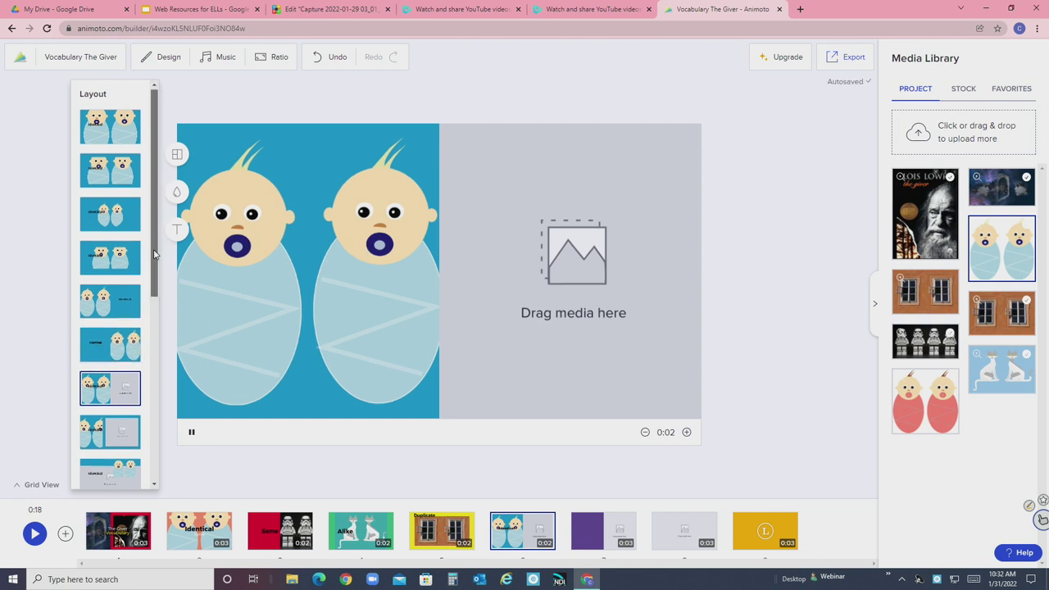
scroll(152, 266, "down", 3)
left_click(113, 343)
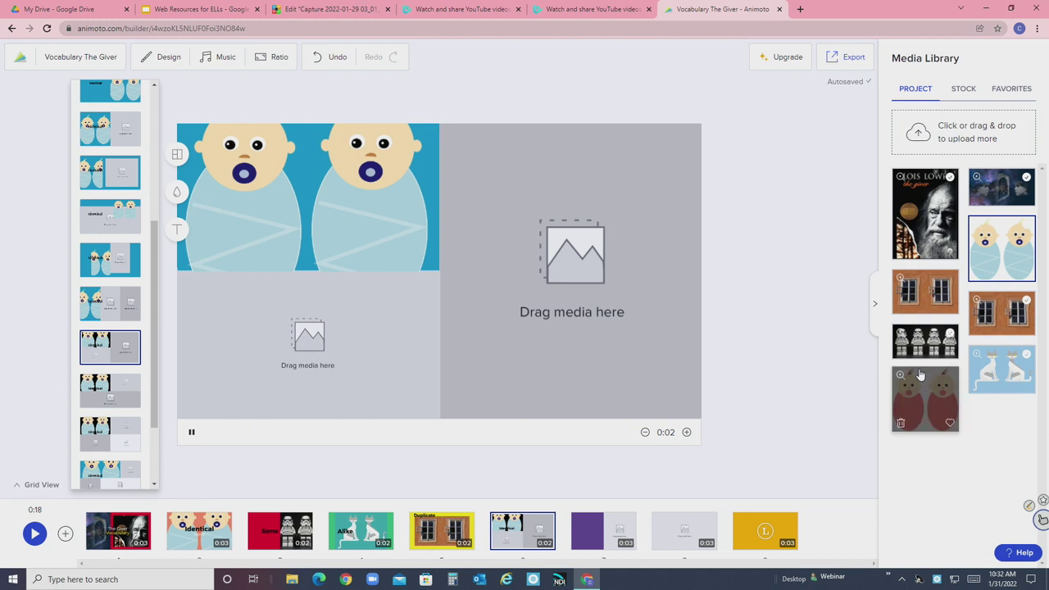
Fill the tall media area with the orange wall windows image and the lower area with the stormtroopers image
left_click_drag(925, 291, 581, 254)
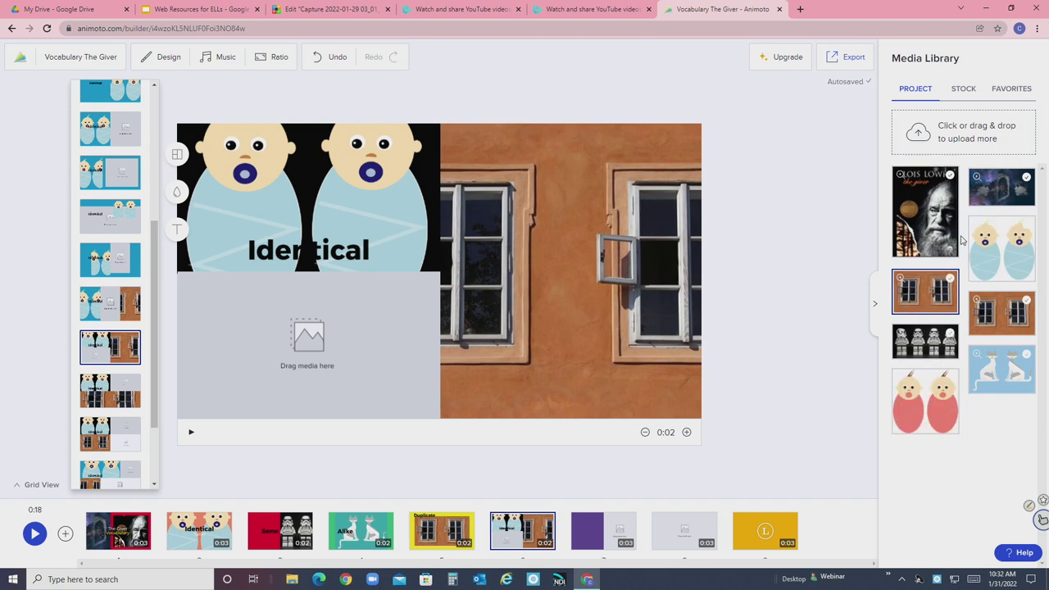
left_click_drag(932, 351, 271, 336)
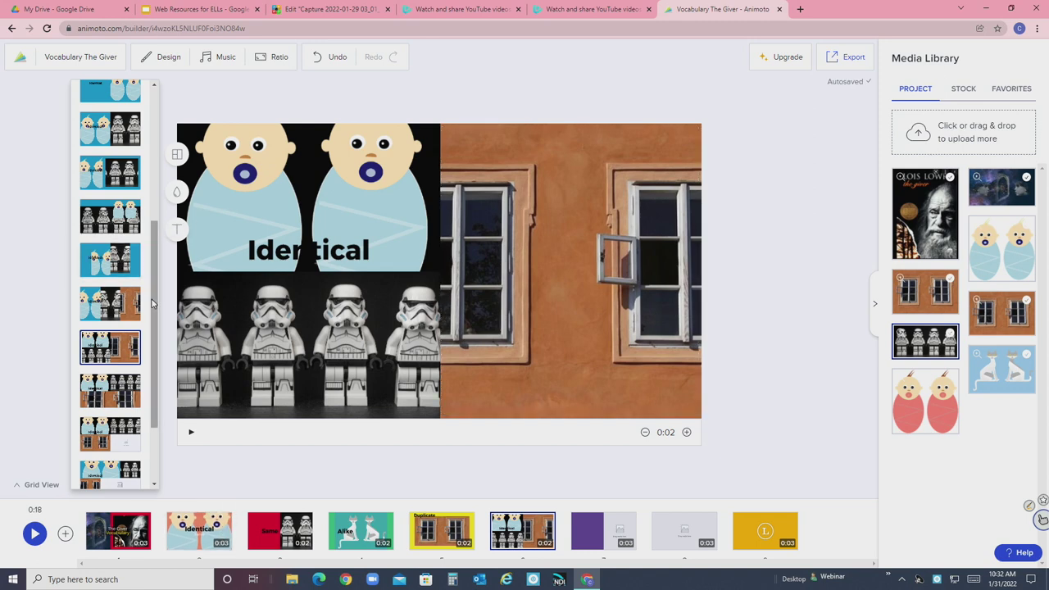
scroll(152, 299, "up", 5)
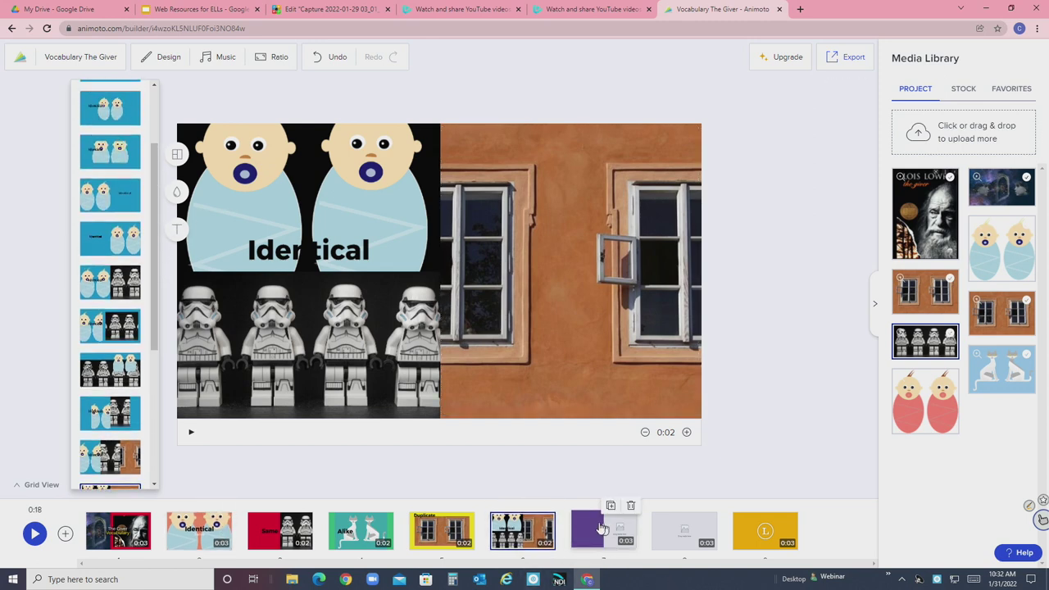
left_click(221, 461)
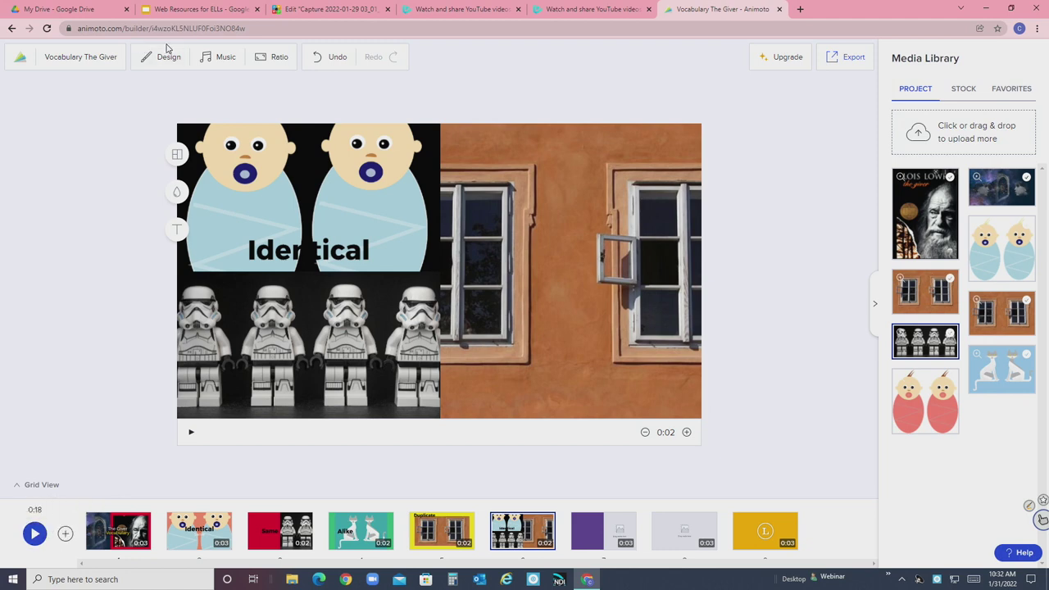
Replace the soundtrack with the Atmospheric song Fiji Yatch Cruise (Instrumental), and preview the video with it
left_click(215, 59)
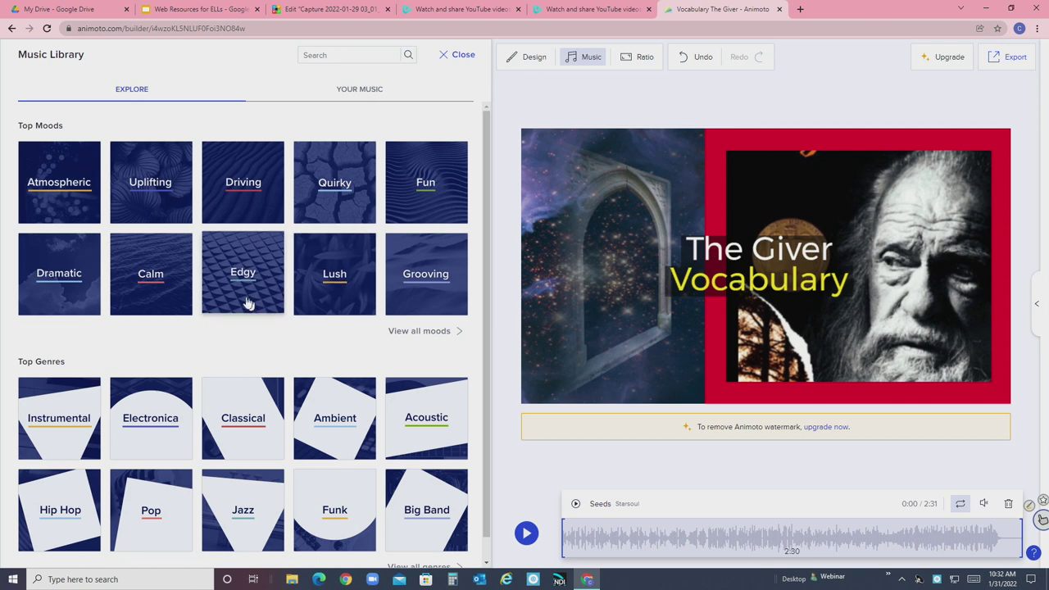
left_click(65, 188)
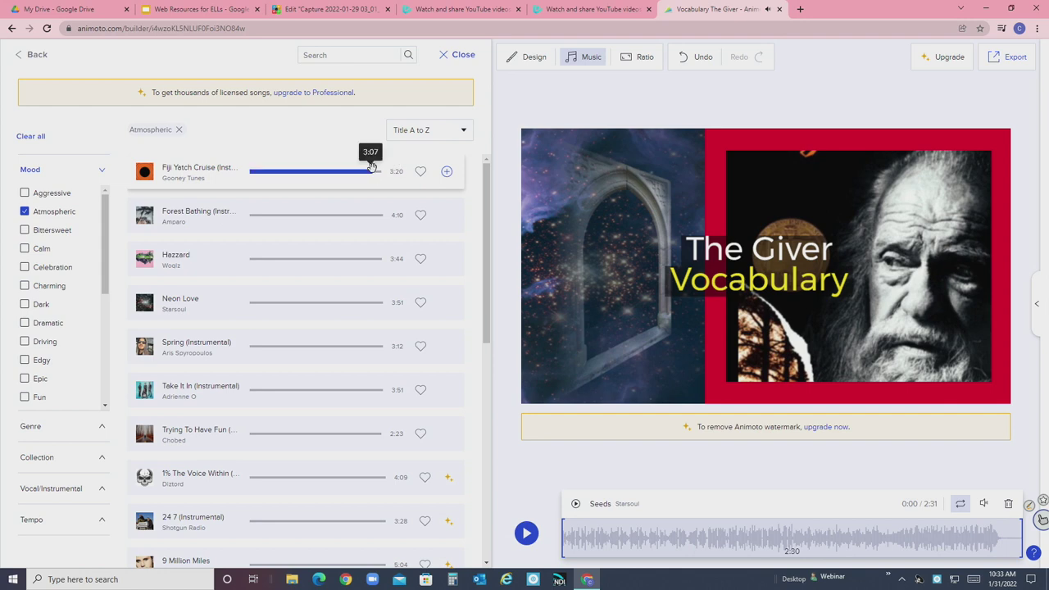
left_click(447, 172)
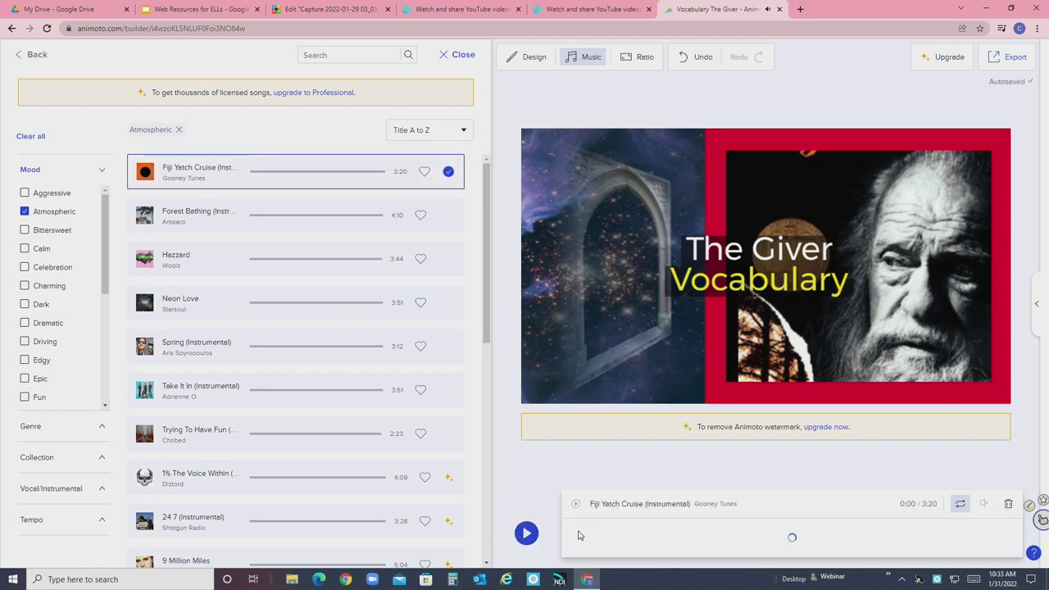
left_click(525, 533)
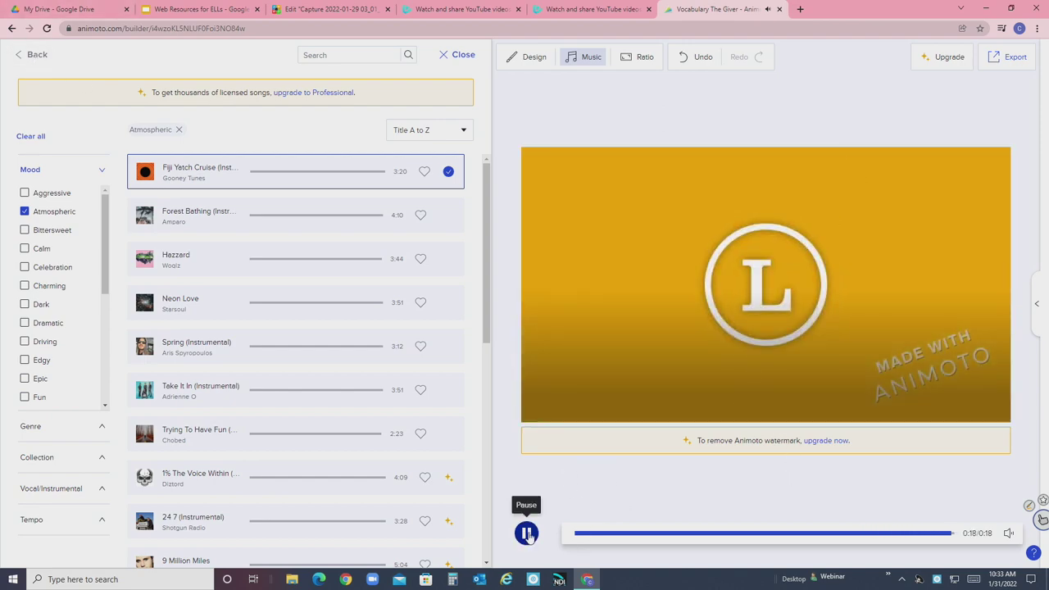
left_click(457, 54)
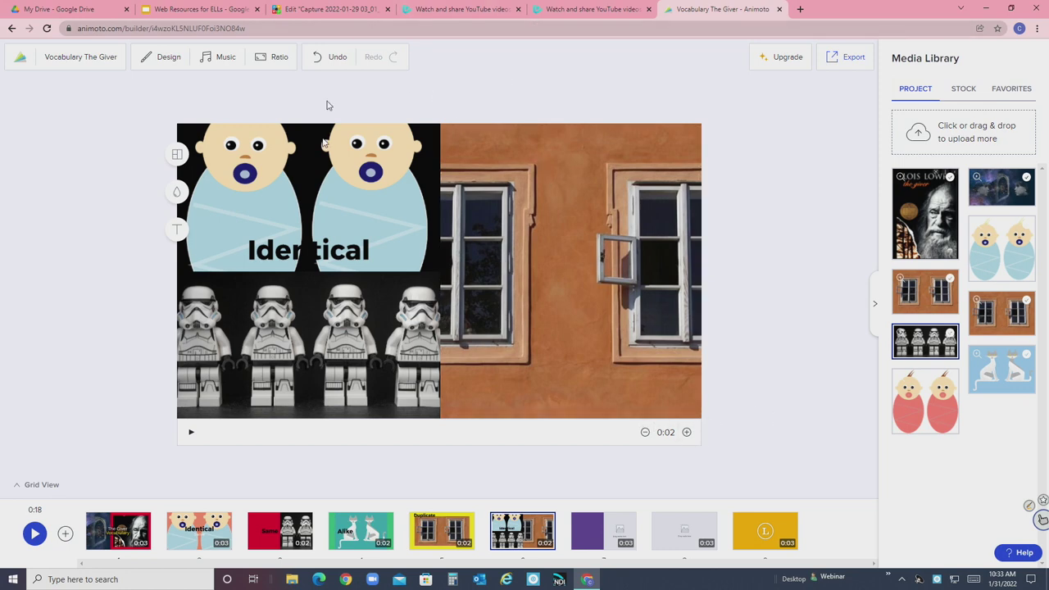
Return to My Videos, play The Giver video and view its video page, and go back to the video list
left_click(20, 59)
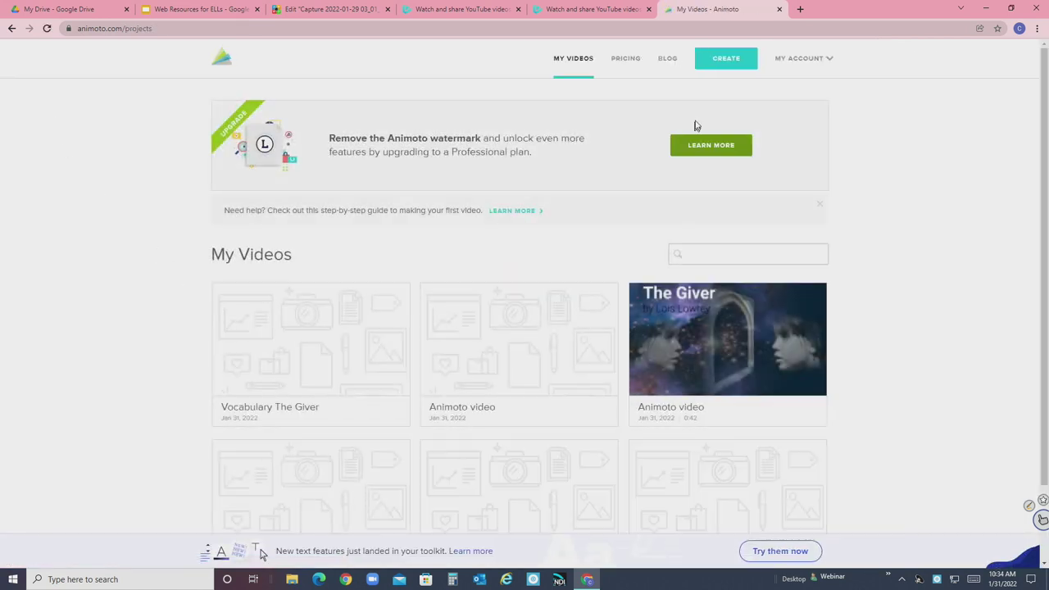
mouse_move(678, 353)
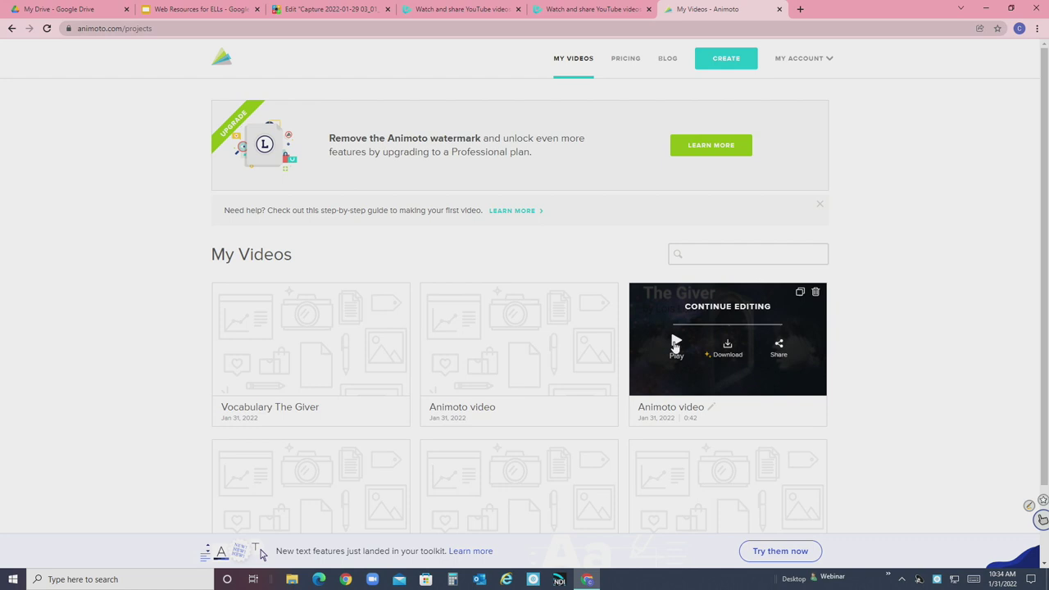
left_click(675, 345)
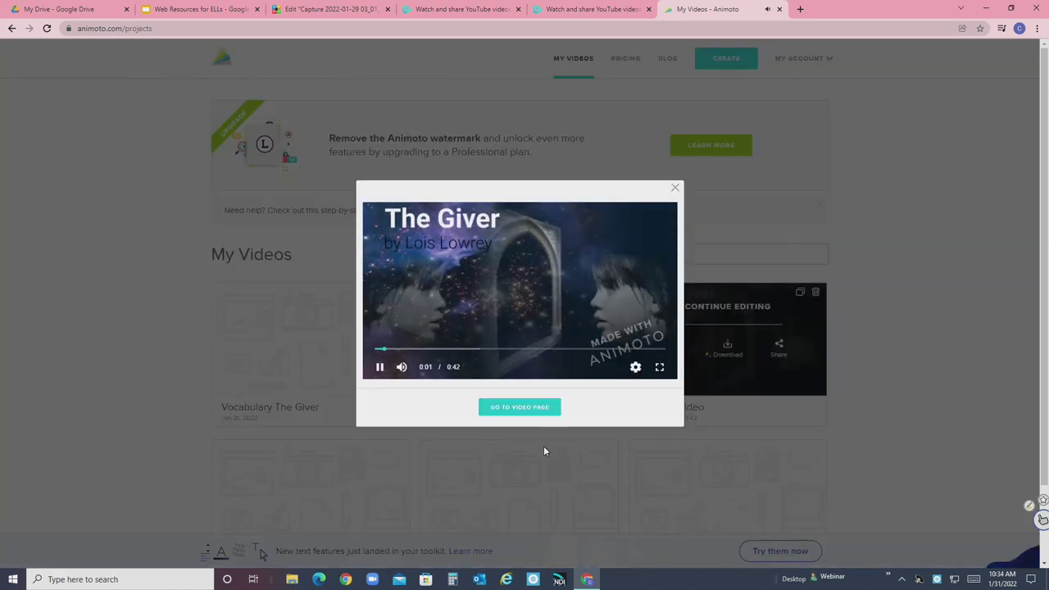
left_click(528, 413)
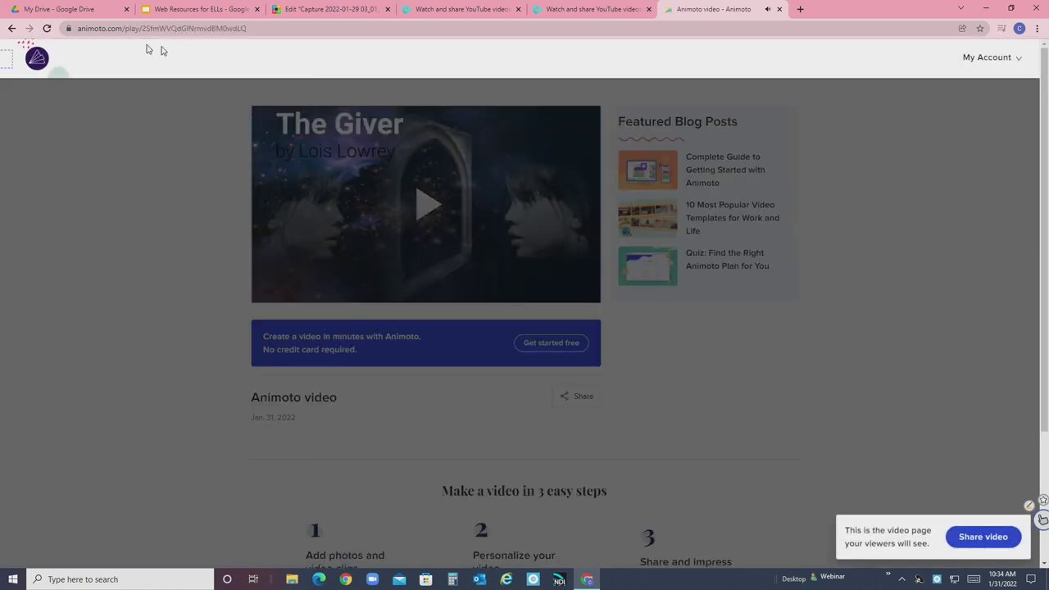
left_click(38, 61)
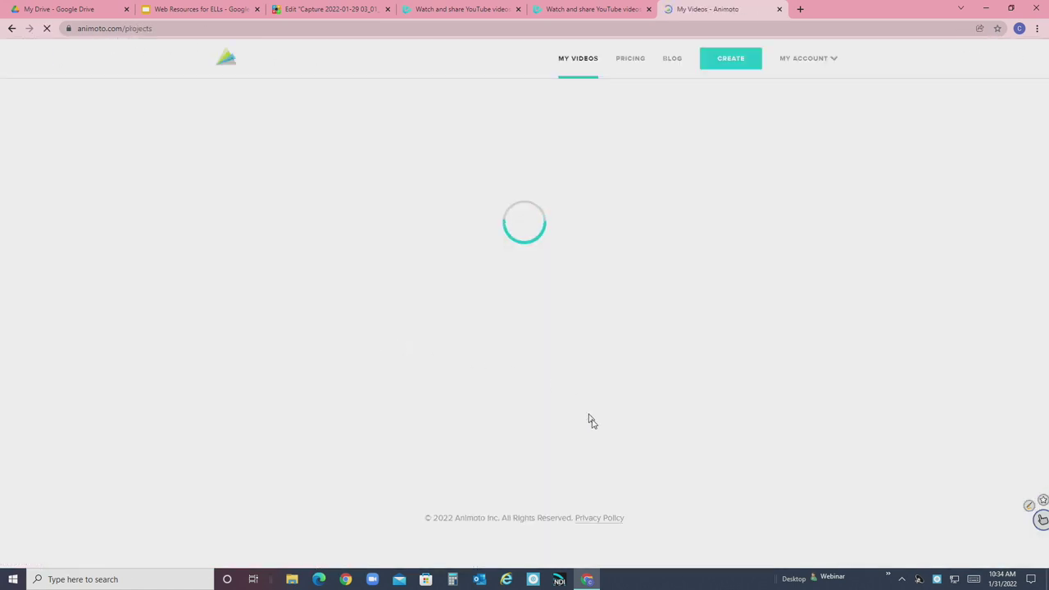
Open The Giver by Lois Lowrey video for editing and start its full preview
mouse_move(702, 371)
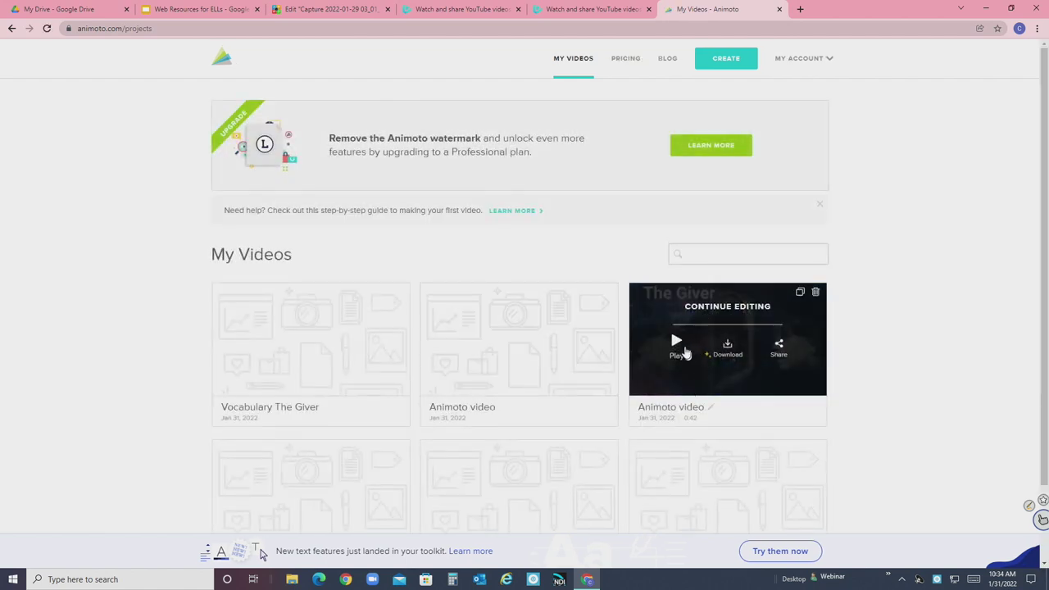
left_click(738, 313)
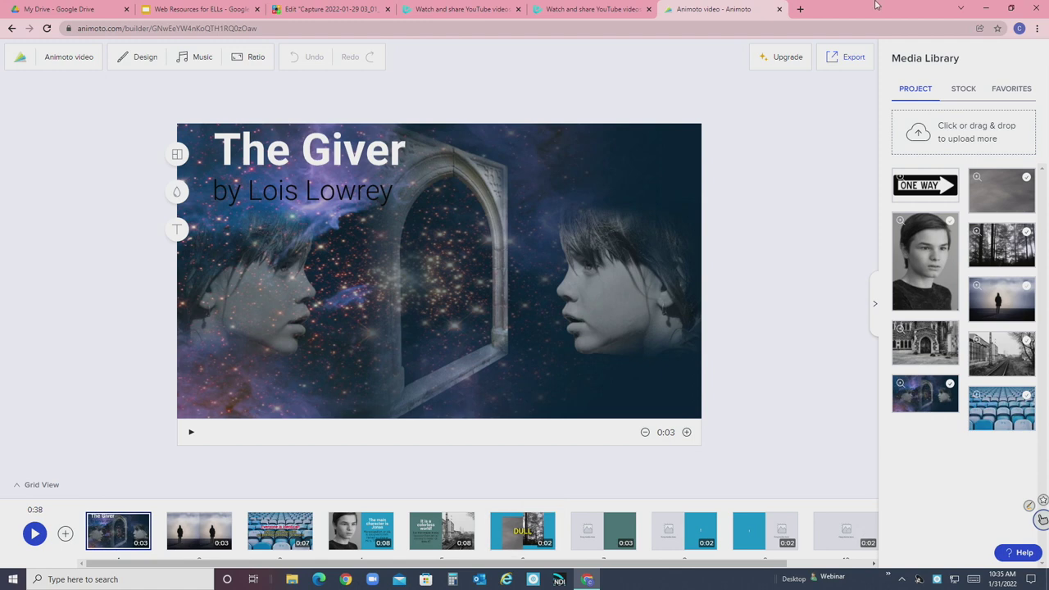
left_click(35, 534)
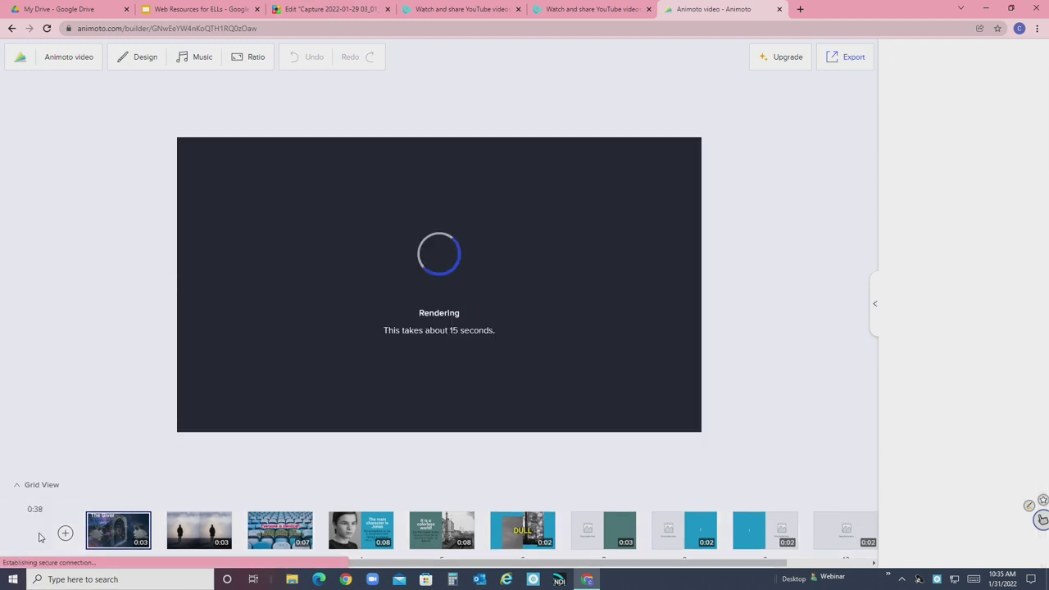